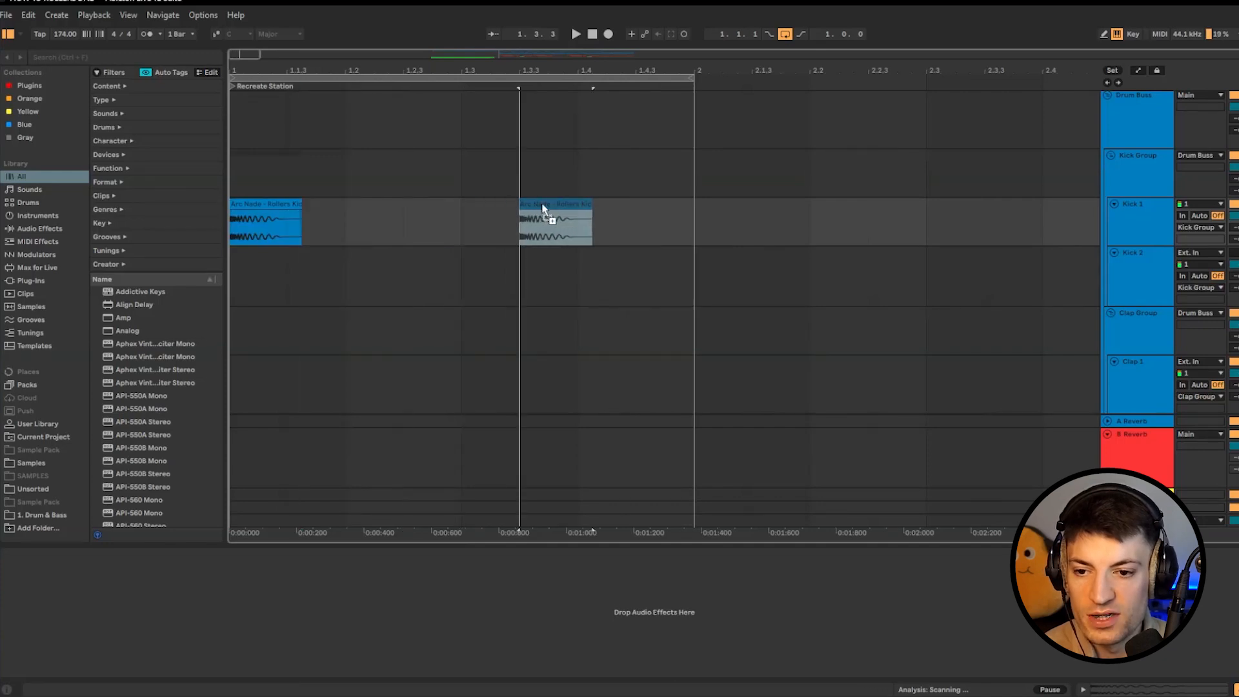
Play the kick pattern from the start of bar 1 and select the Kick 1 track.
click(230, 235)
key(space)
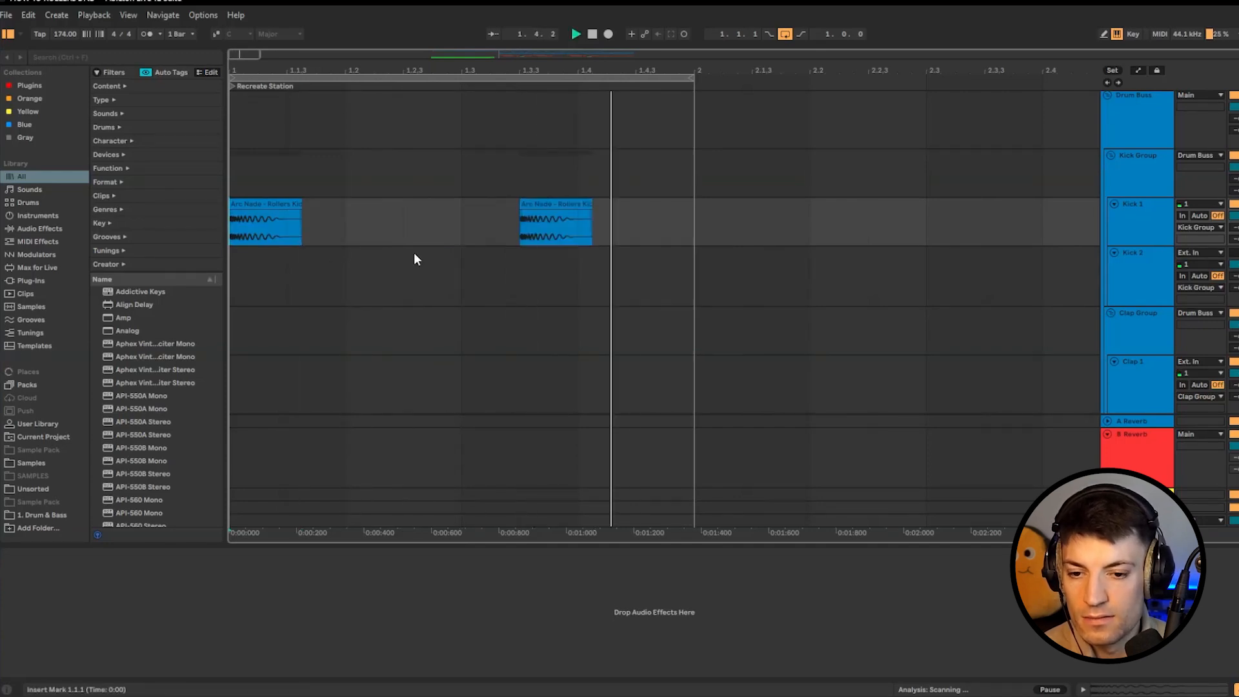
double_click(1142, 215)
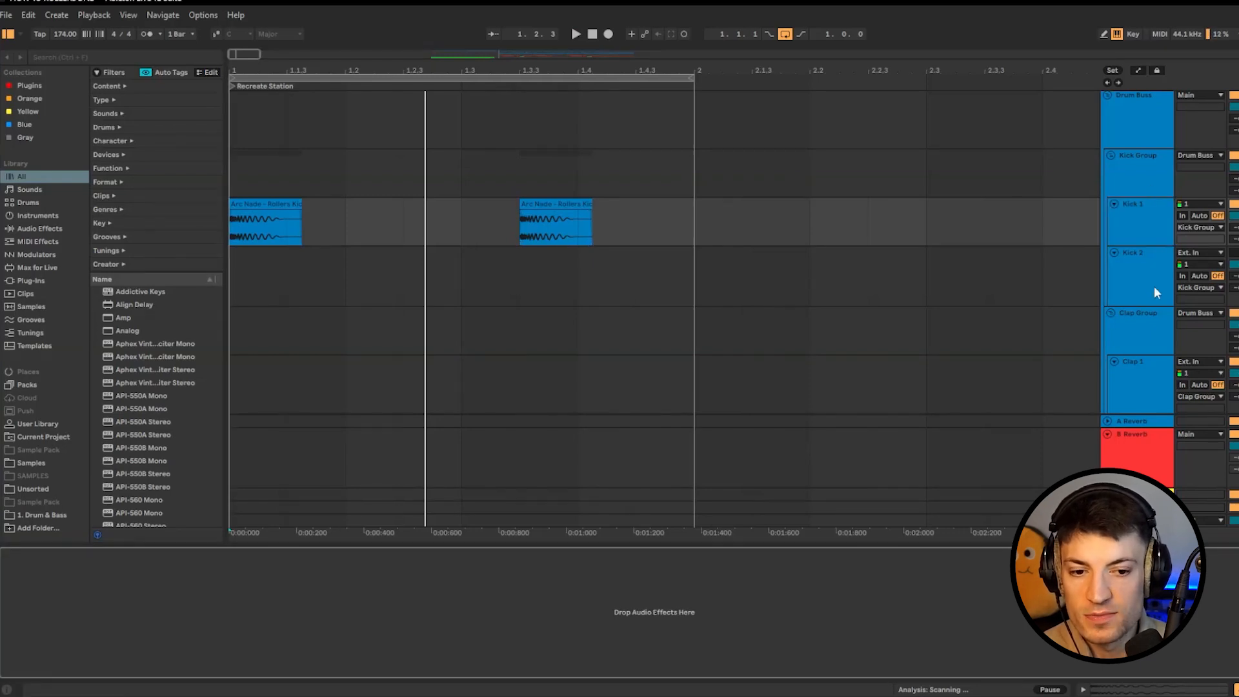
click(1137, 233)
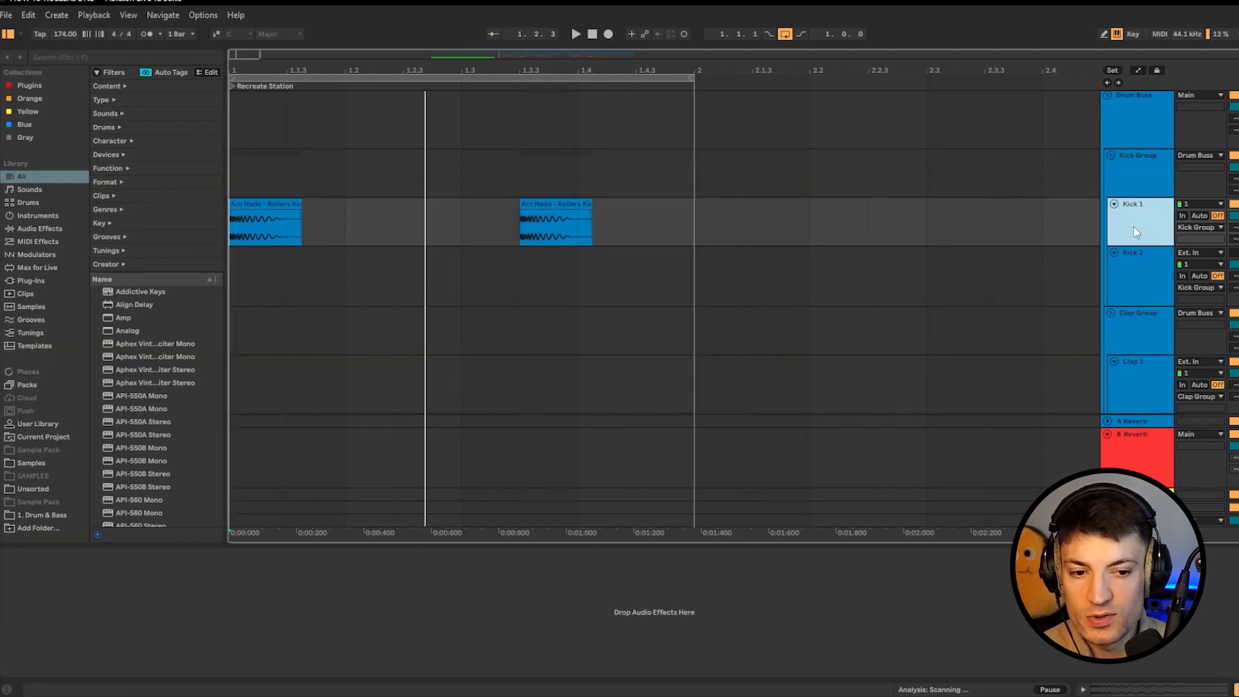
Inspect the Kick 1, Kick Group and Drum Buss tracks in the mixer view, including the Drum Buss and Limiter effect settings.
click(1230, 73)
click(349, 63)
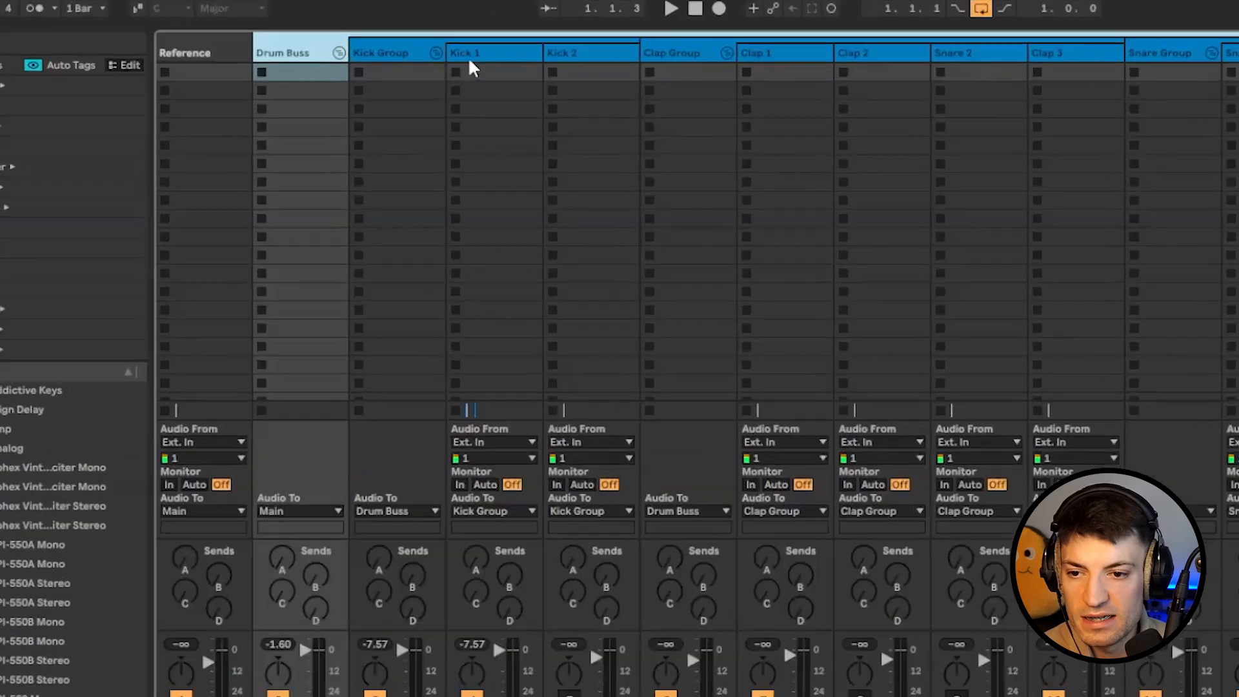
click(477, 59)
click(382, 52)
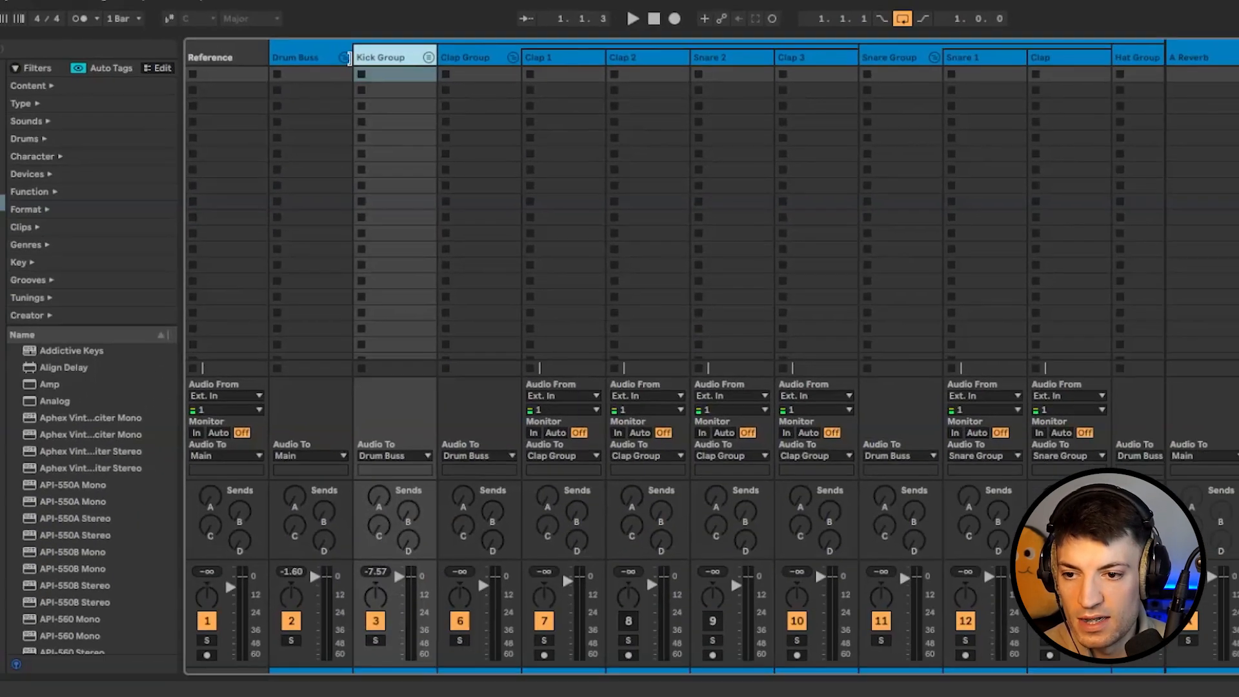
click(239, 28)
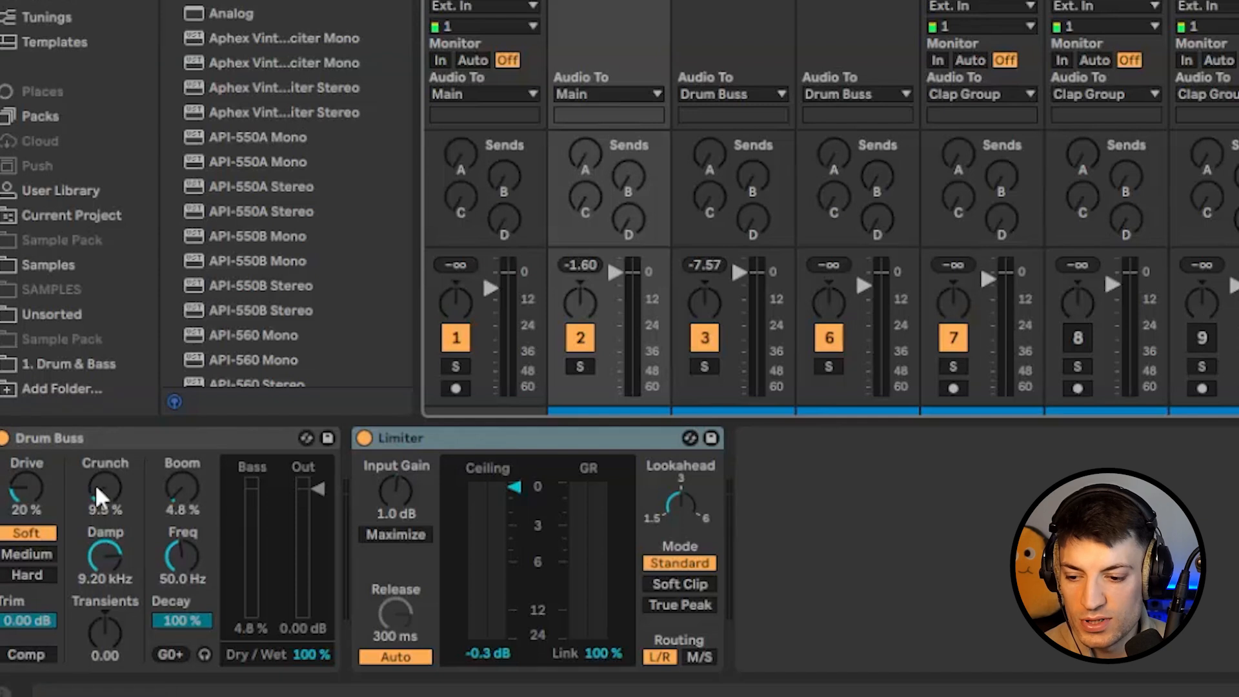
key(space)
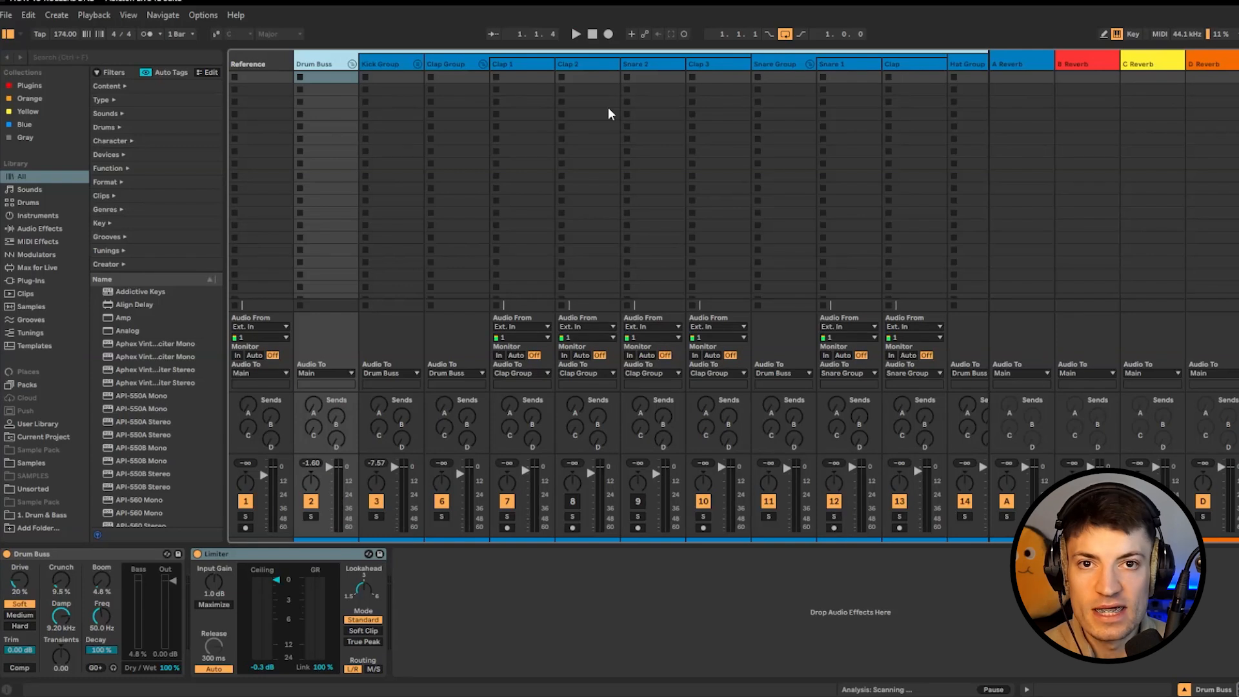
Place the Dancefloor Snare 09 sample on the Snare track of the arrangement at beats 1.2 and 1.4.
key(Tab)
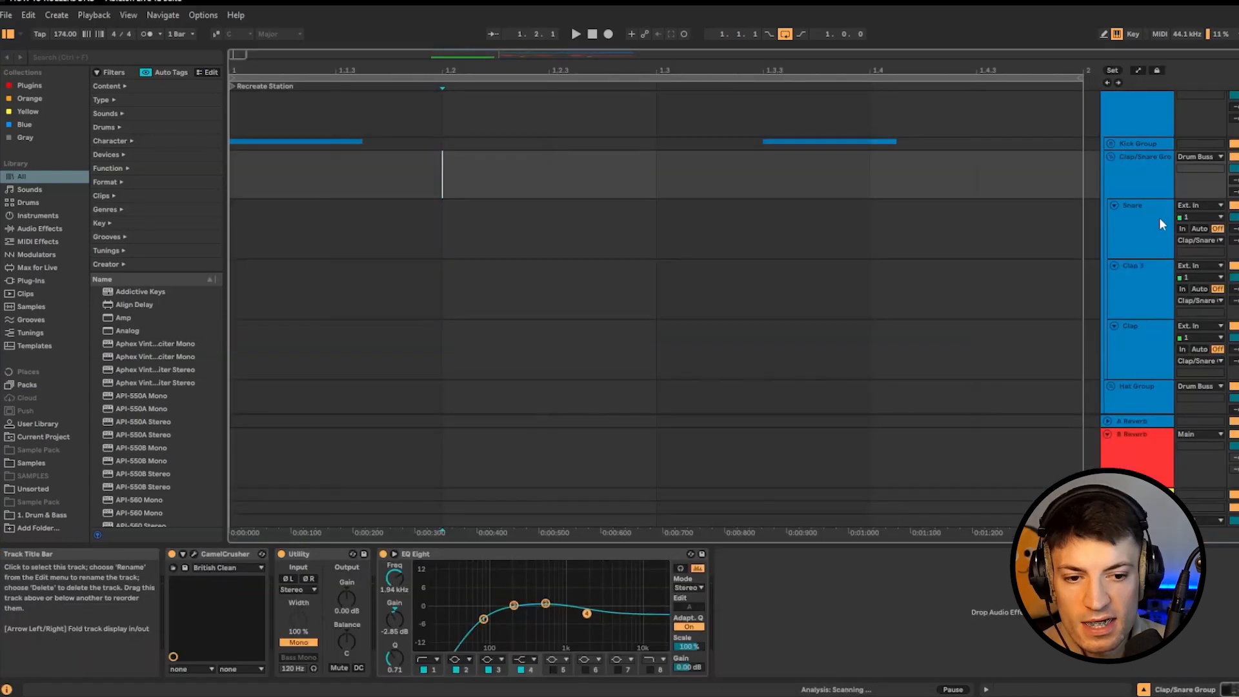
click(439, 223)
key(ctrl+v)
scroll(459, 228, up, 4)
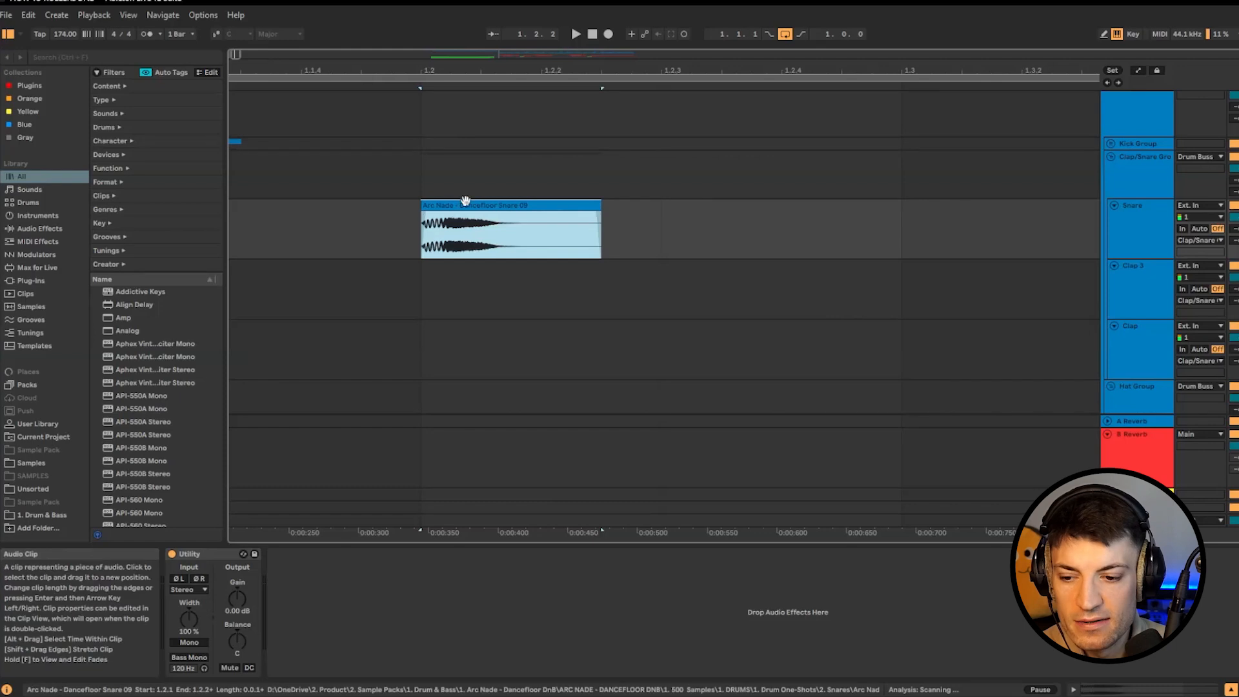
click(464, 200)
scroll(465, 213, down, 4)
click(511, 230)
key(ctrl+v)
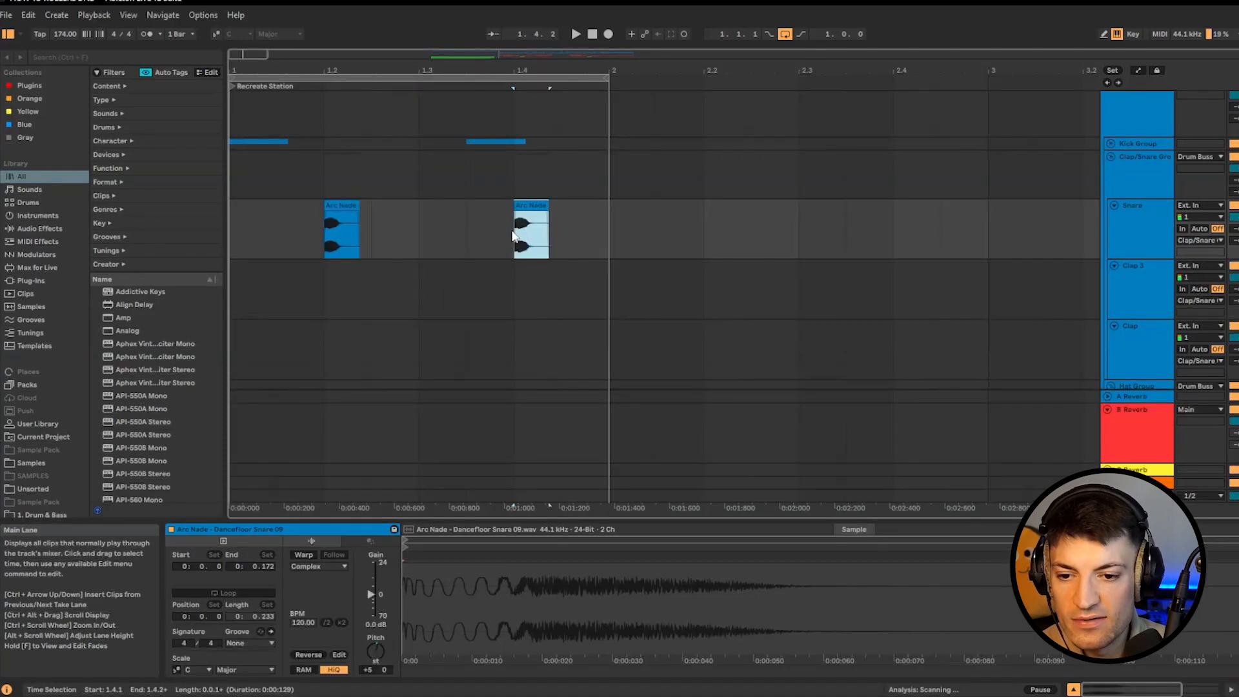
Play the kick and snare pattern from the start and check the track levels in the mixer.
click(235, 169)
key(space)
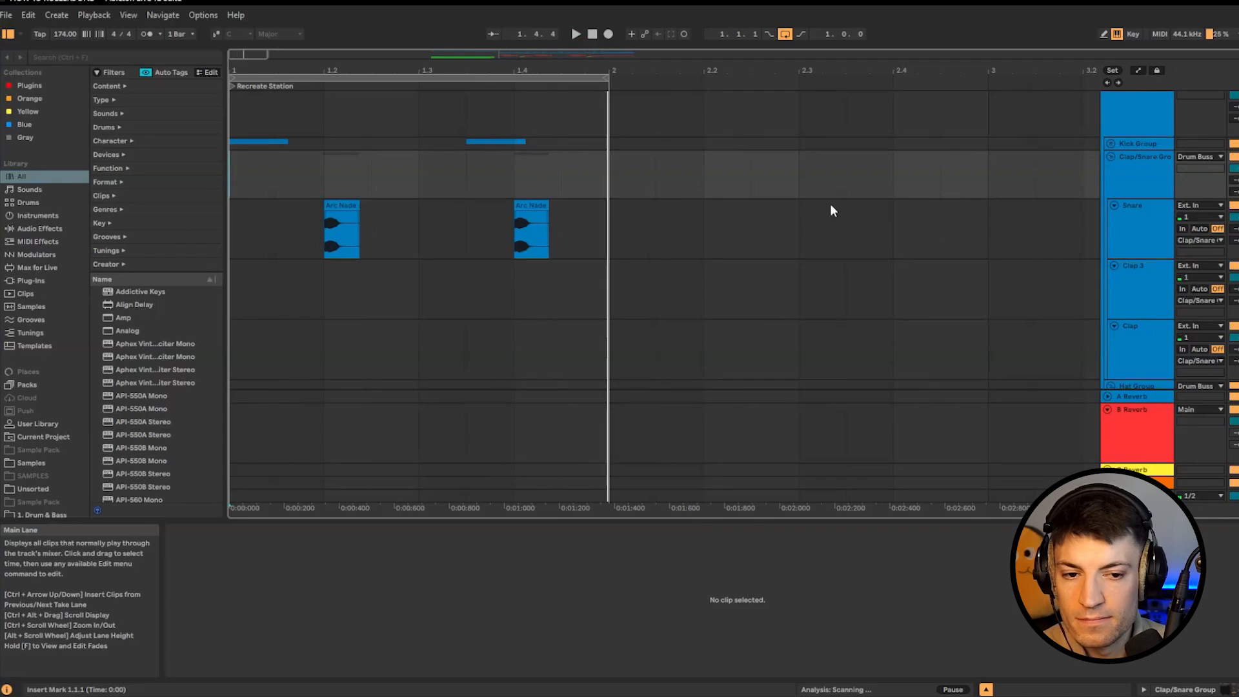
key(Tab)
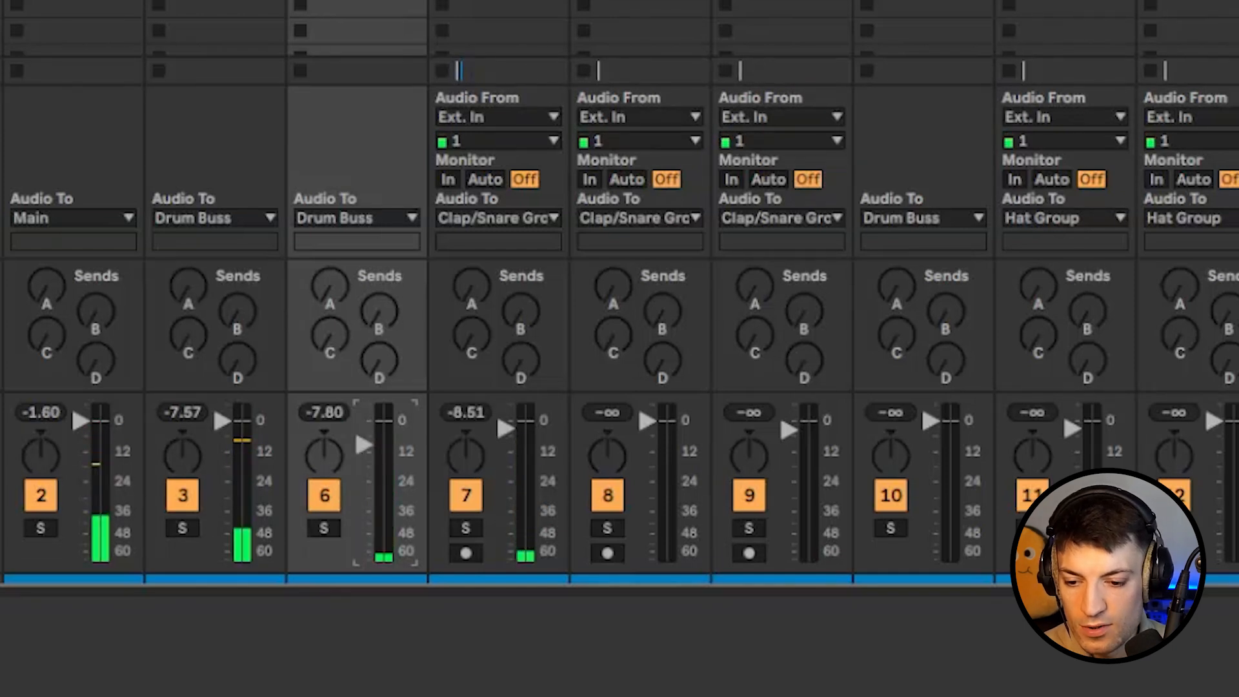
key(space)
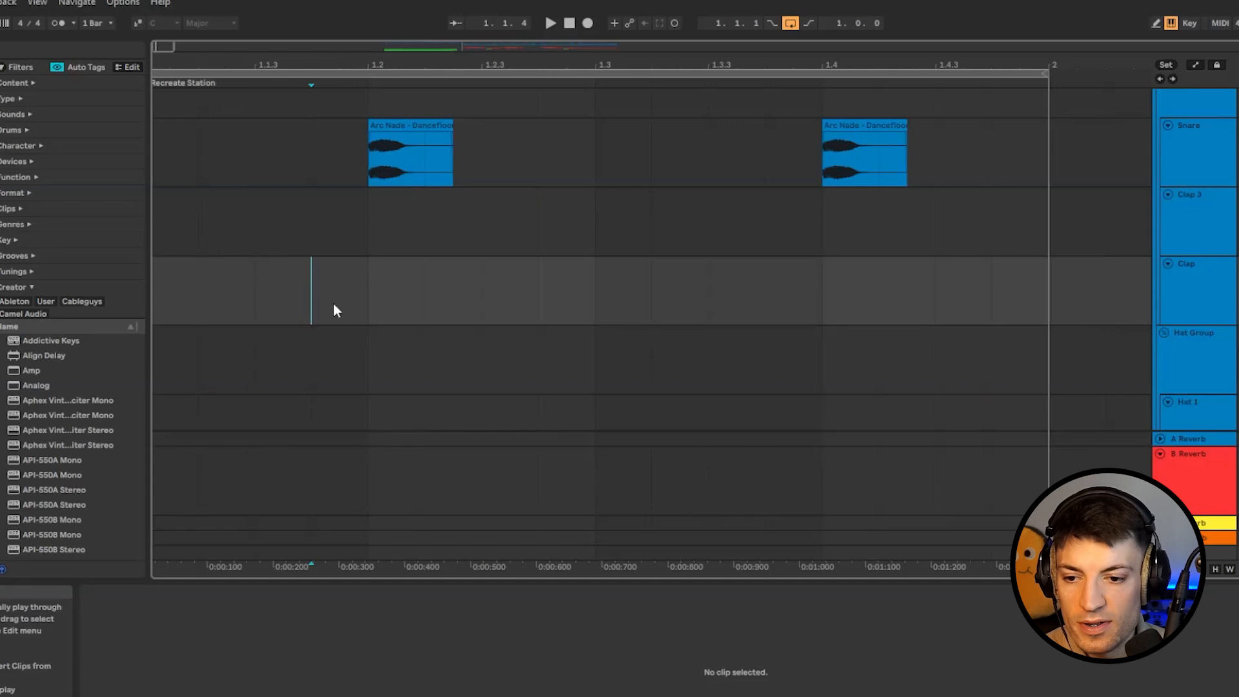
Paste the clap sample on the Clap track at 1.1.4, just before the first snare, and audition the pattern.
key(ctrl+v)
scroll(288, 307, up, 1)
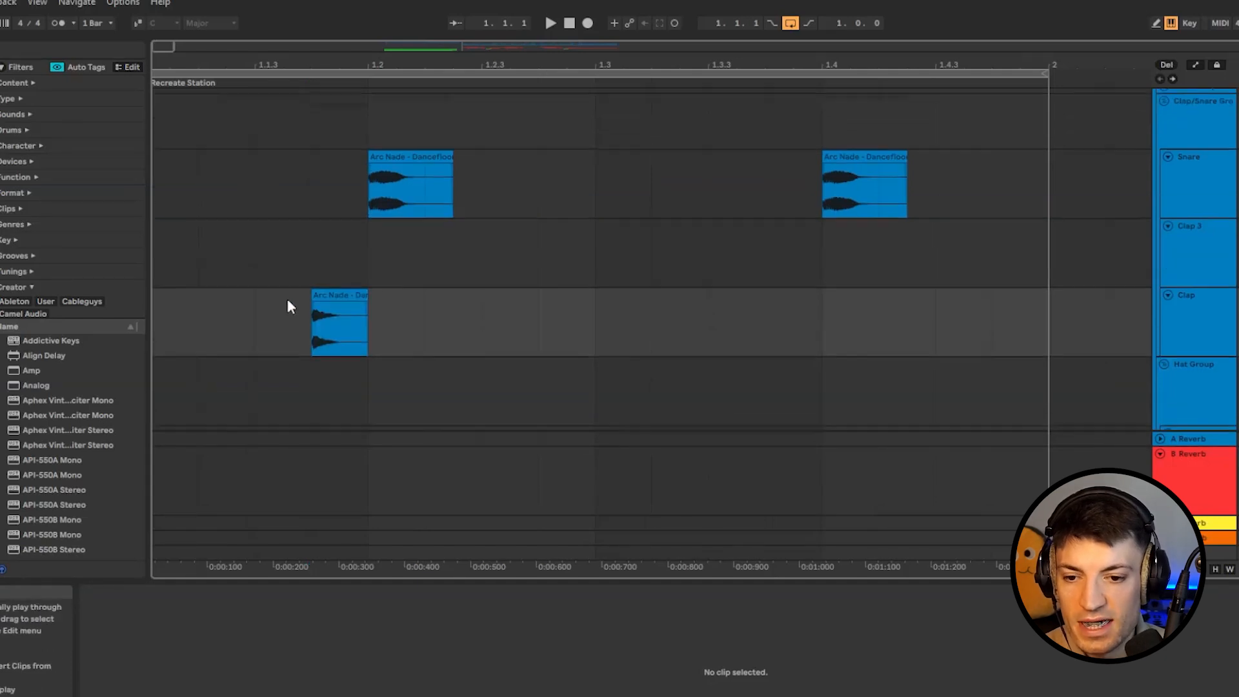
scroll(288, 307, up, 1)
key(space)
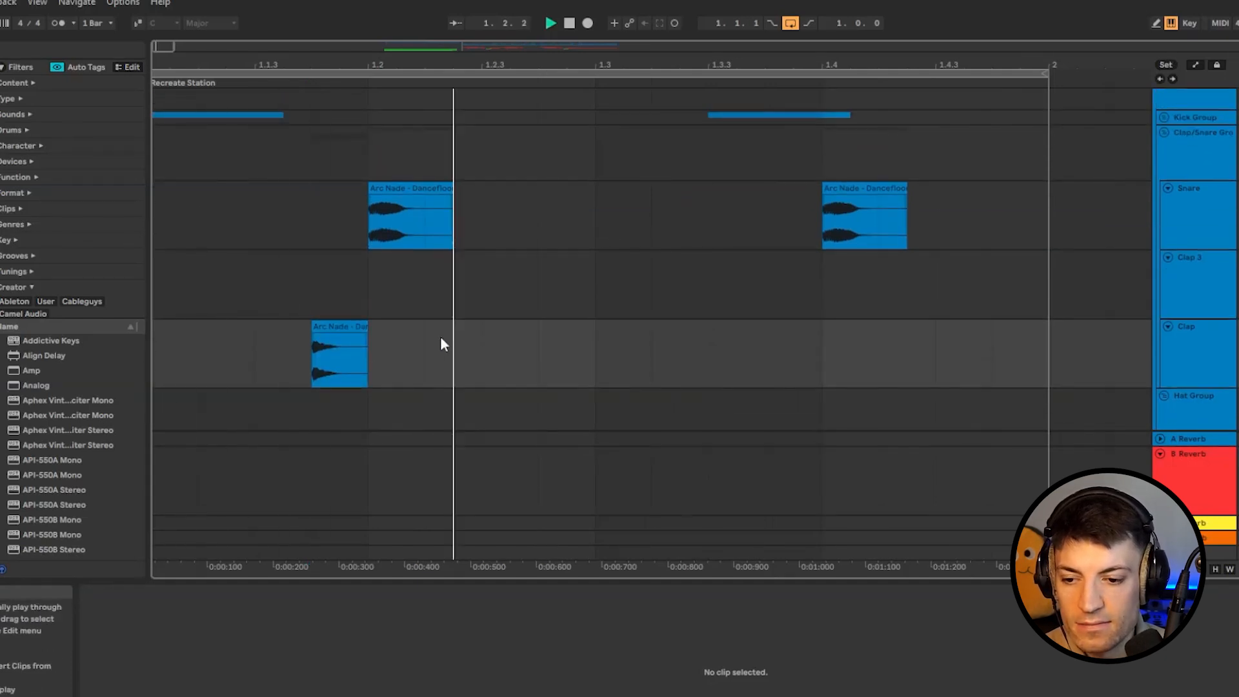
key(space)
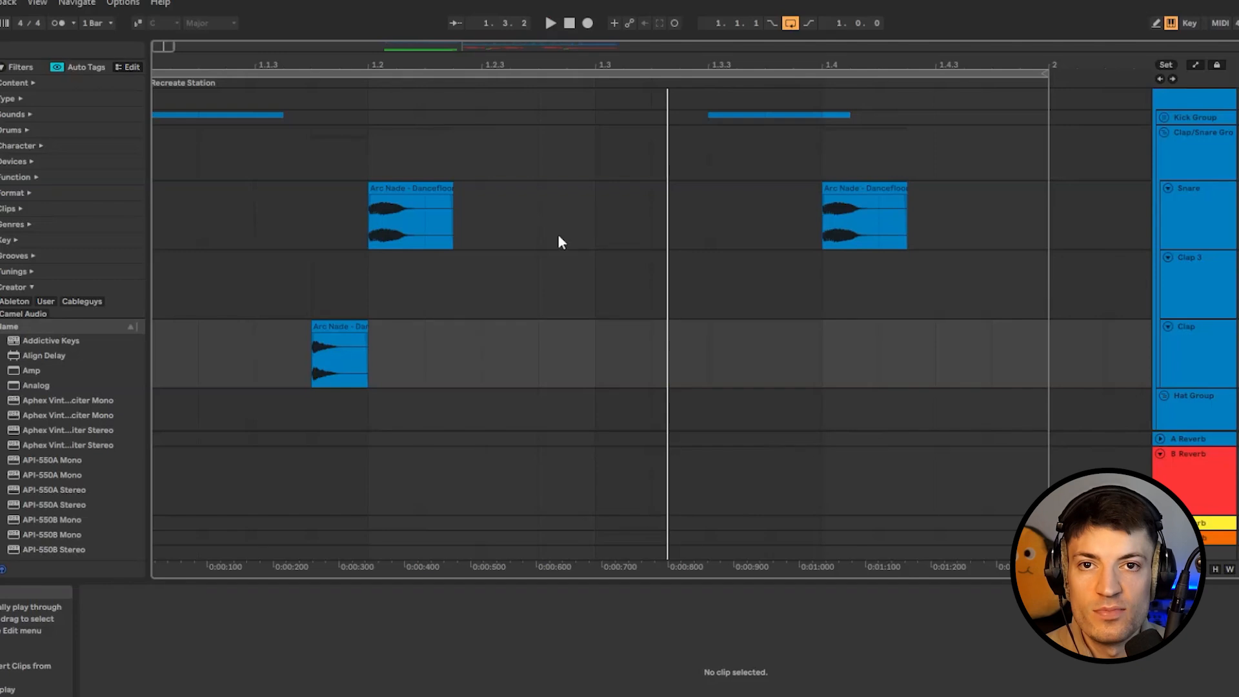
With the fixed grid set to 1 Bar, extend the loop to two bars and duplicate the first bar's drum clips into bar 2.
click(1190, 282)
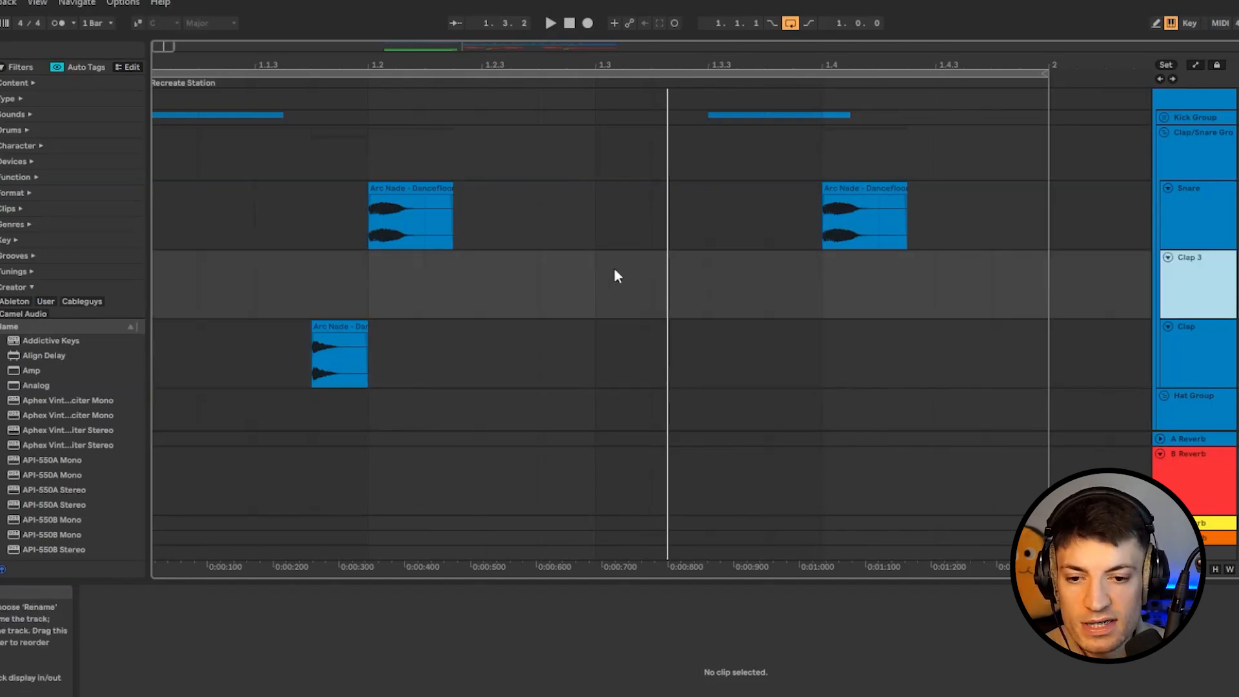
scroll(757, 288, down, 3)
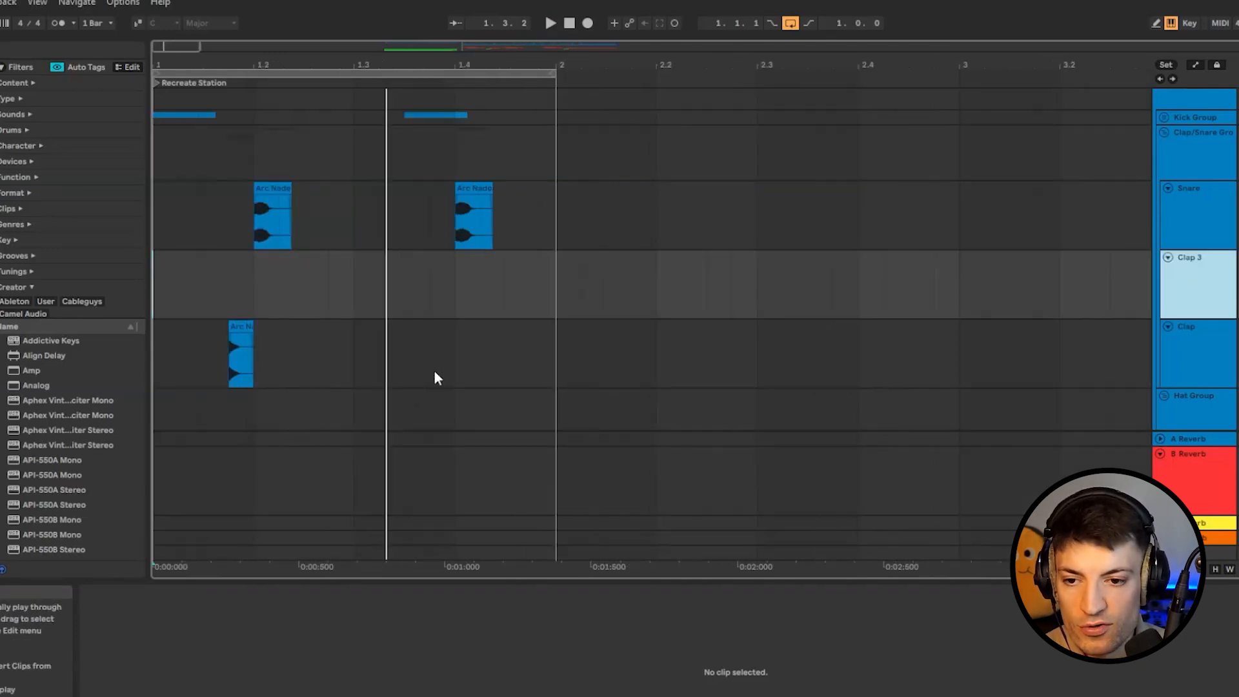
right_click(530, 223)
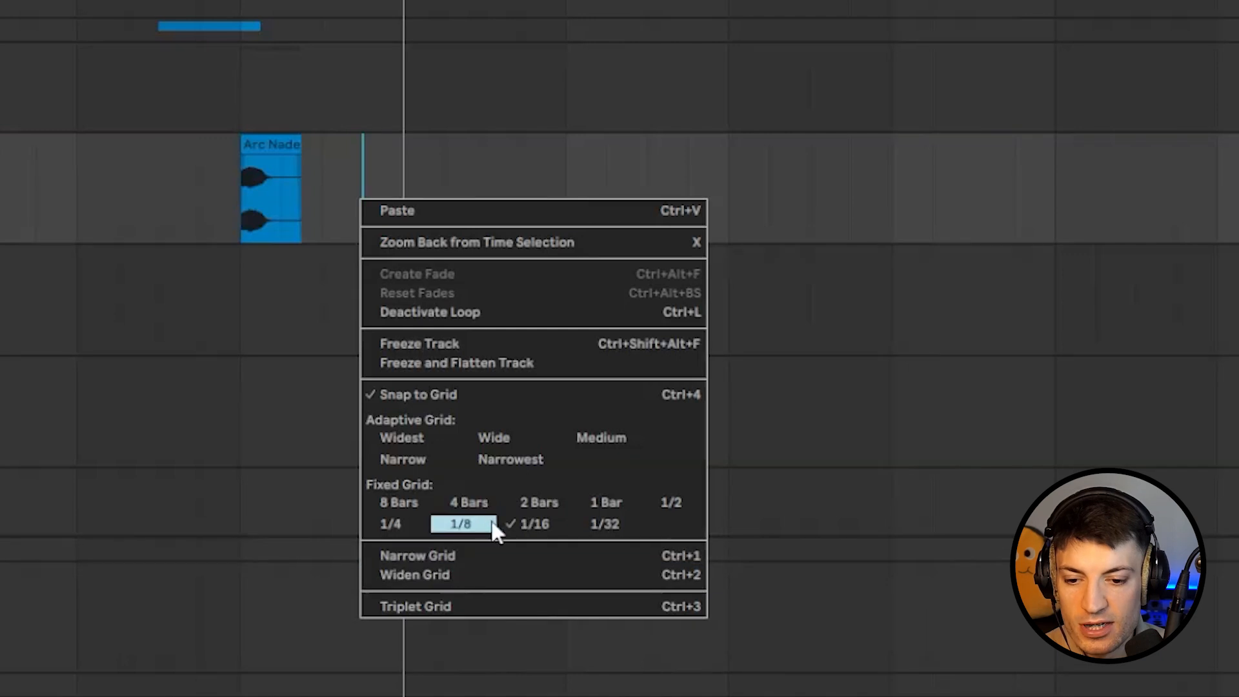
click(605, 502)
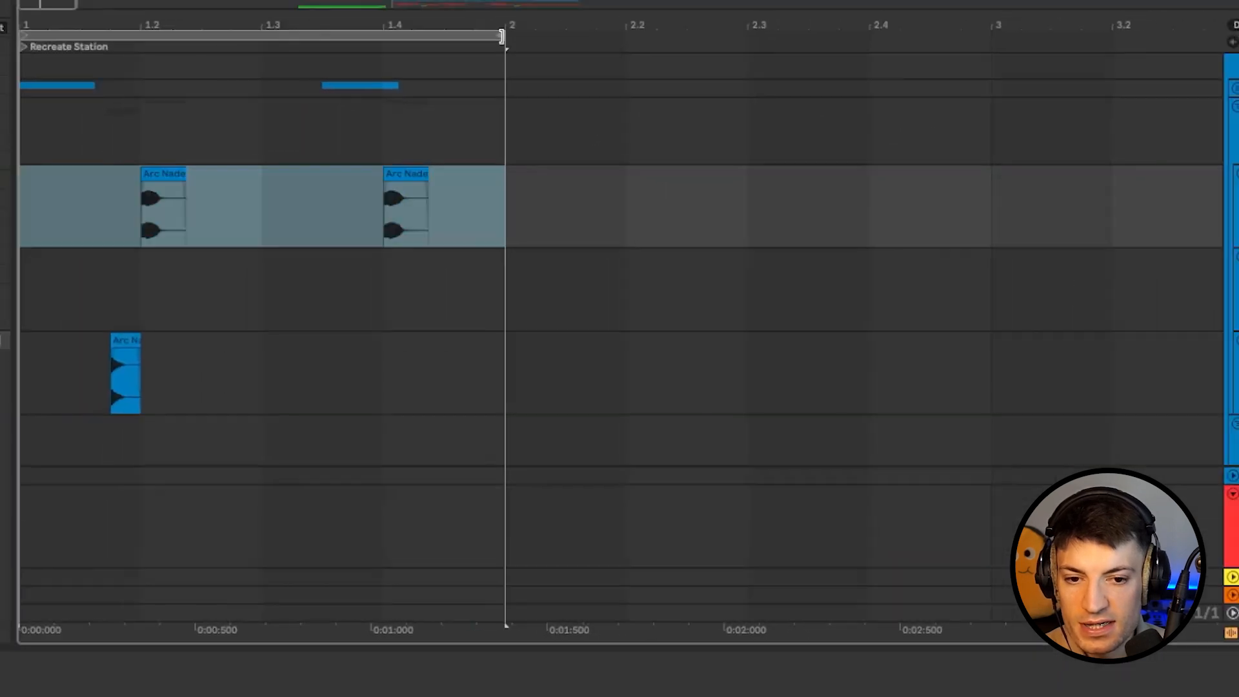
drag(521, 351, 81, 125)
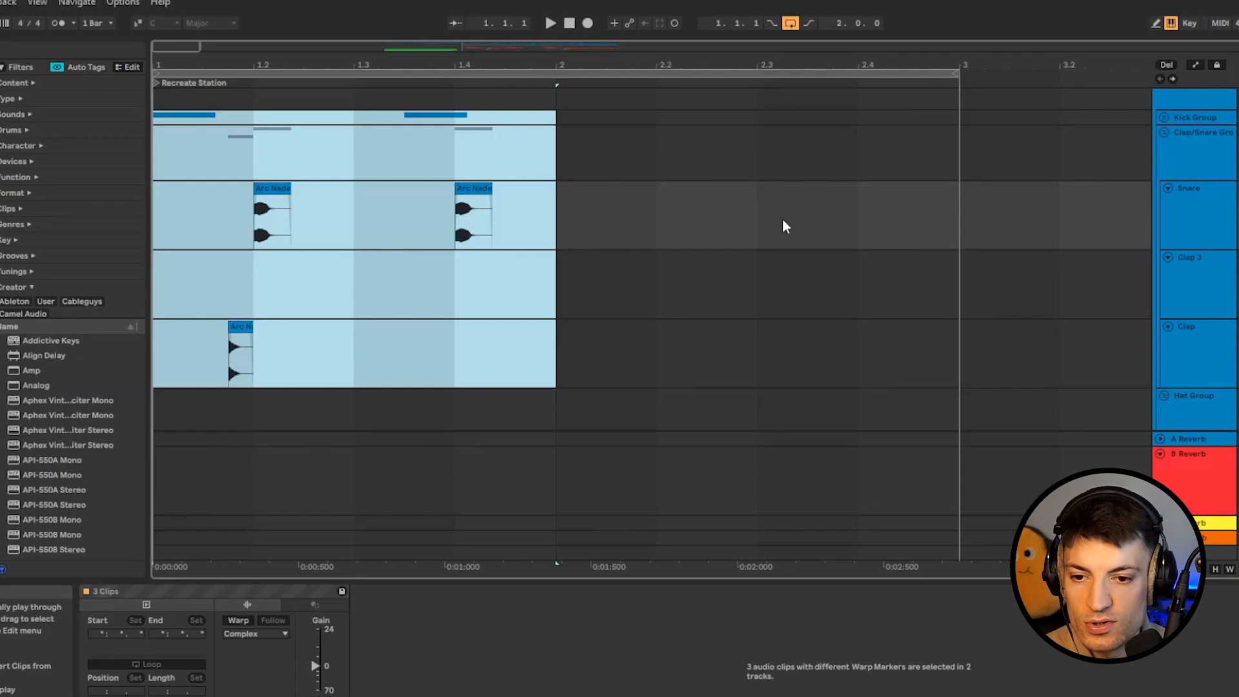
key(ctrl+d)
Paste Jump Up Clap 04 on the Clap 3 track at 2.3.2 and stretch its fade-out across nearly the whole clip.
click(782, 284)
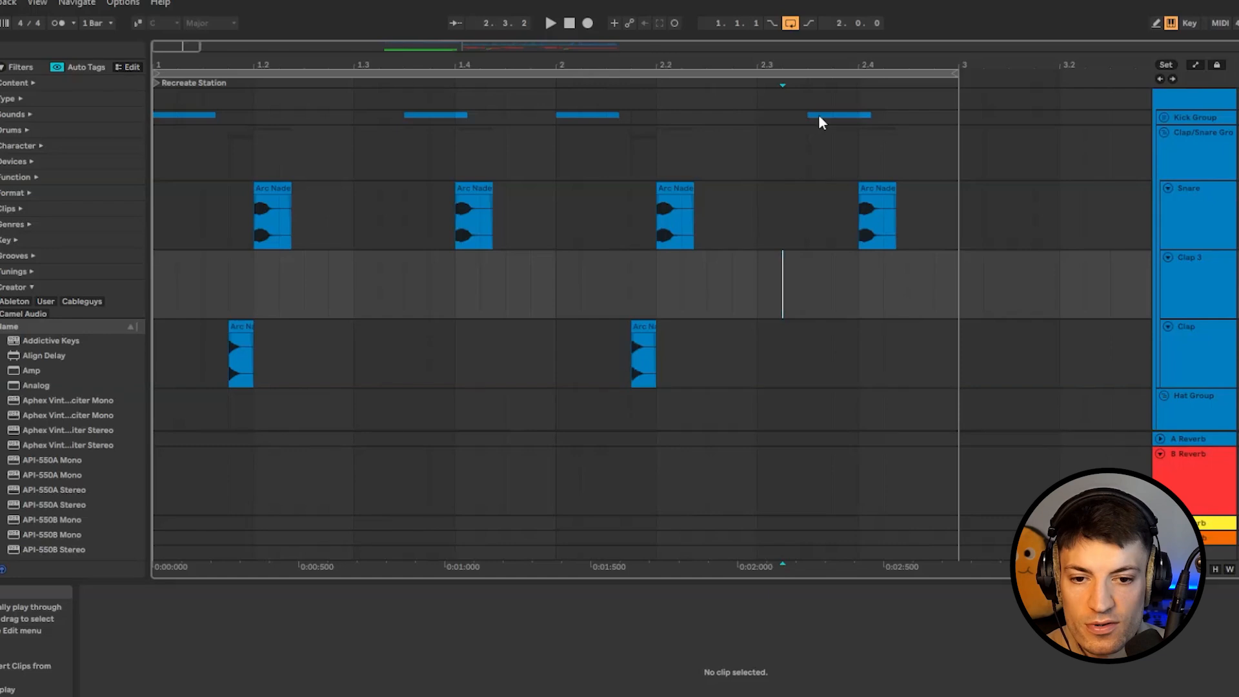
key(ctrl+v)
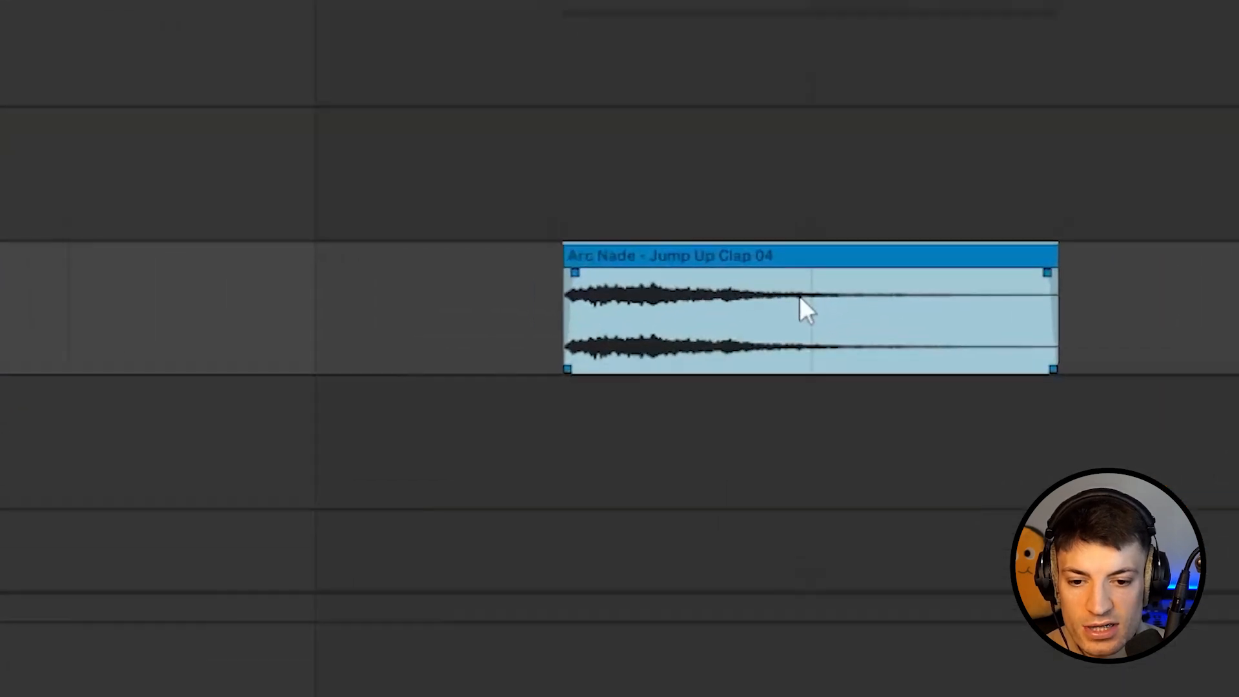
drag(1083, 274, 480, 350)
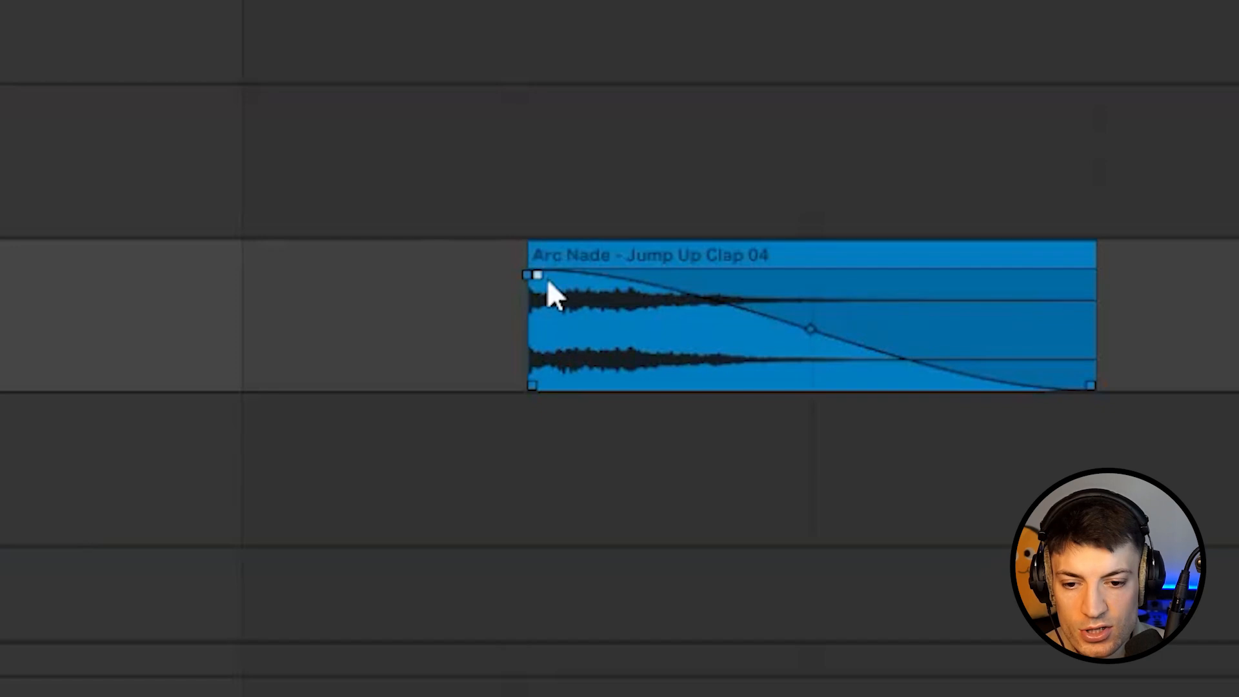
drag(530, 274, 547, 284)
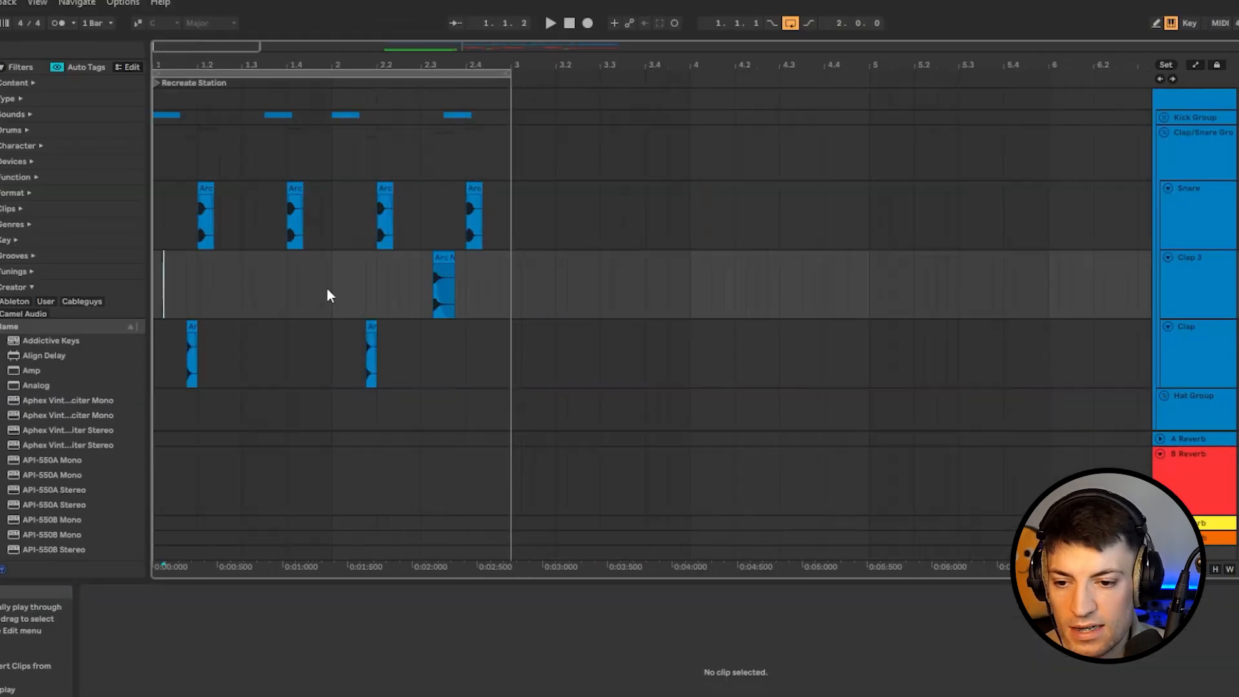
Play the two-bar pattern and lower the Clap 3 track's volume in the mixer.
key(space)
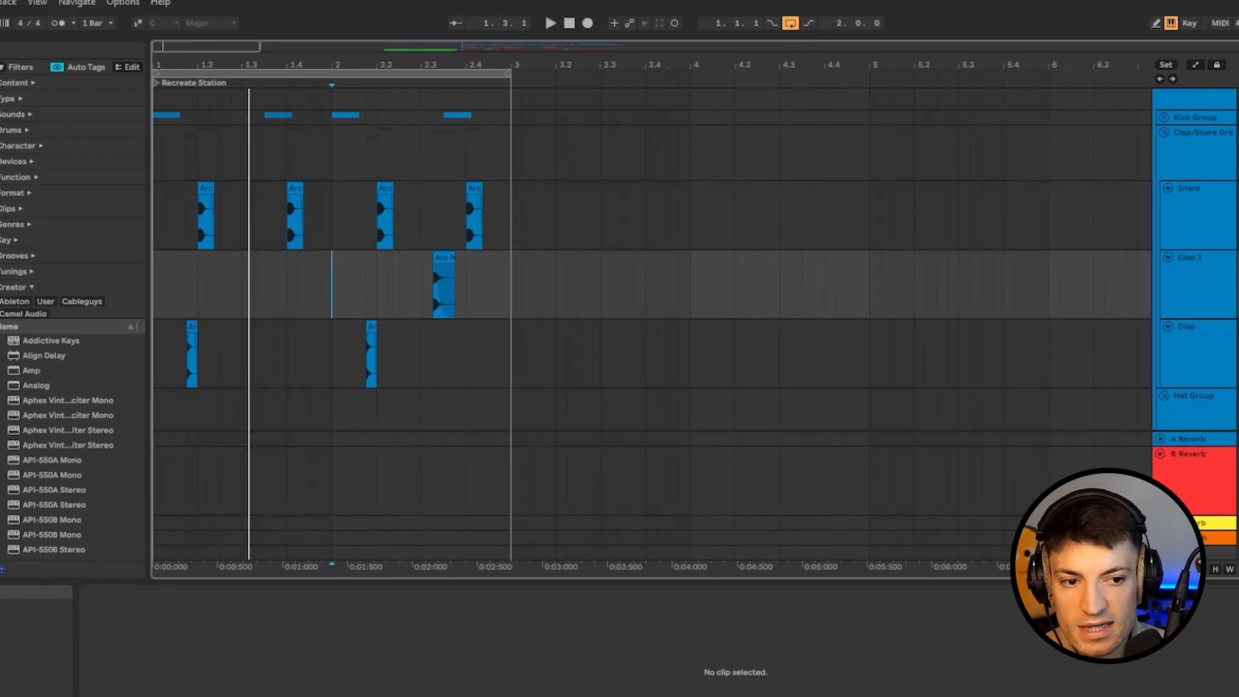
key(Tab)
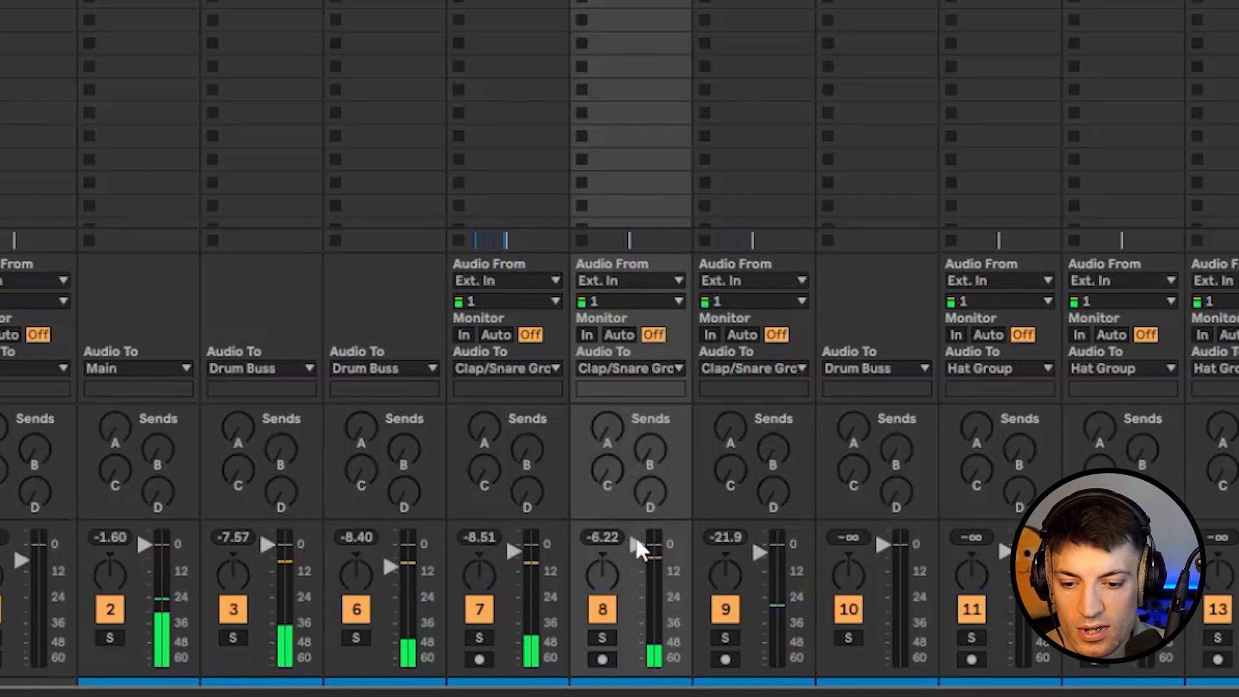
drag(636, 552, 633, 562)
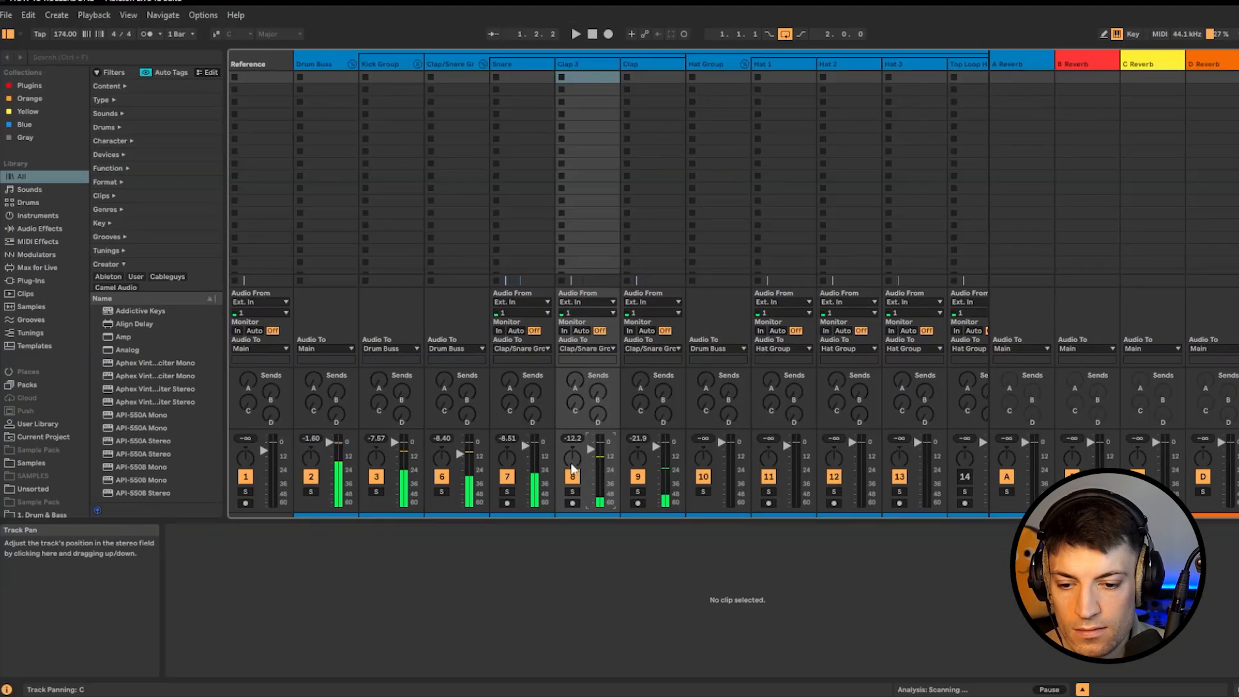
Place the Rollers Hat 24 sample on the Hat 2 track of the arrangement at the start of bar 1.
key(Tab)
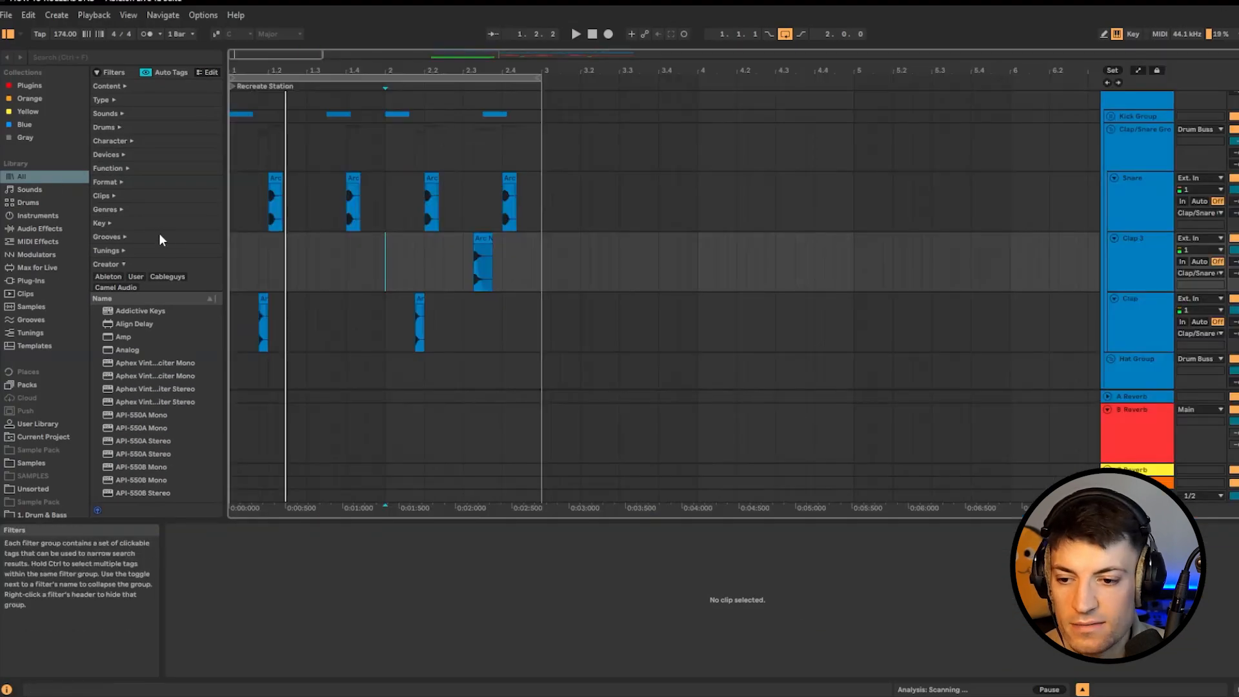
scroll(388, 286, up, 2)
scroll(400, 239, down, 1)
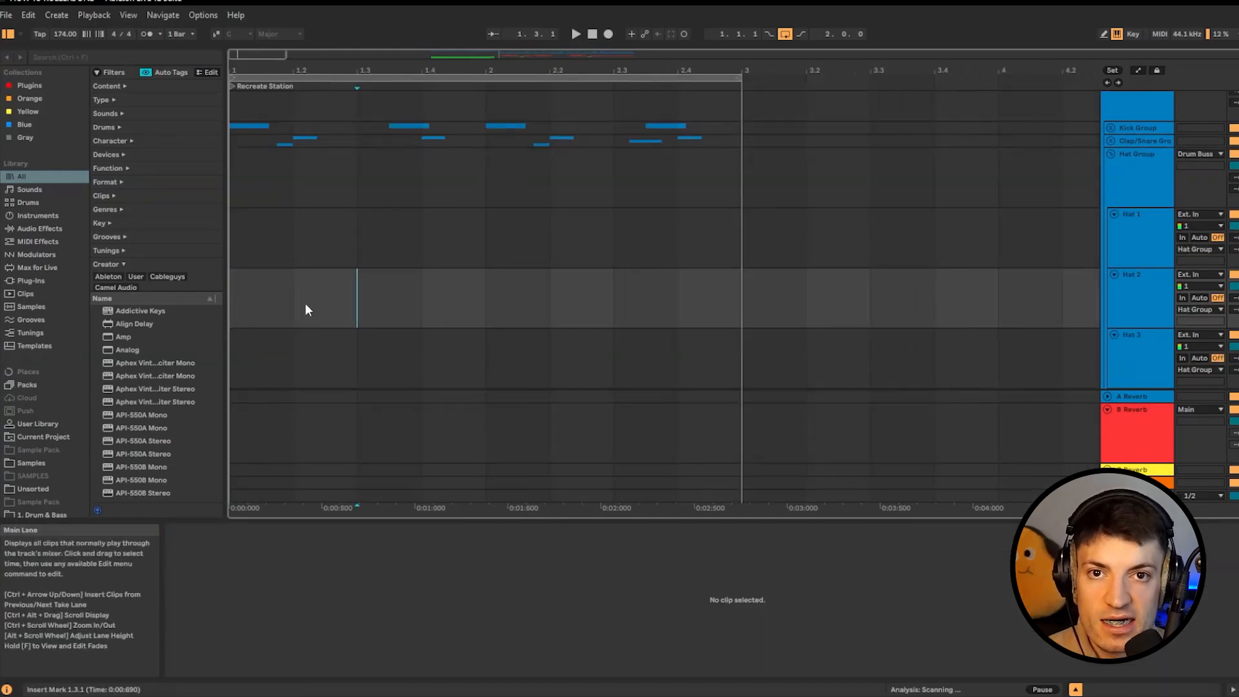
click(250, 303)
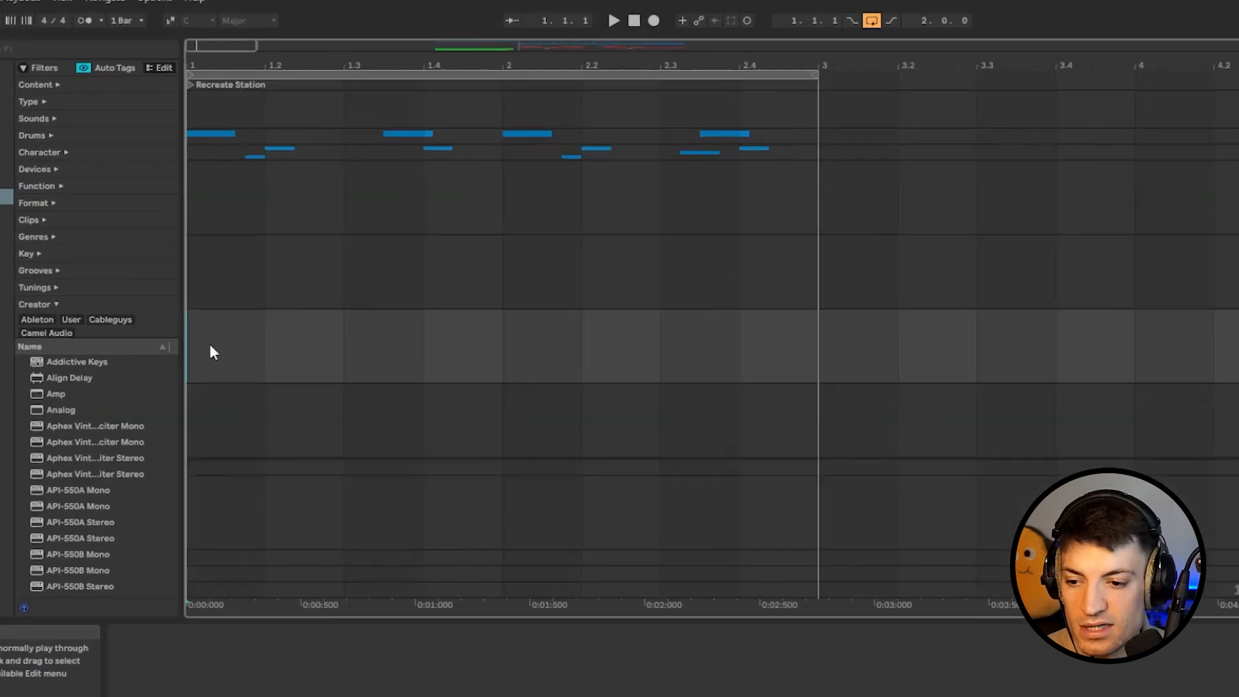
key(ctrl+v)
scroll(92, 510, up, 3)
scroll(92, 509, down, 3)
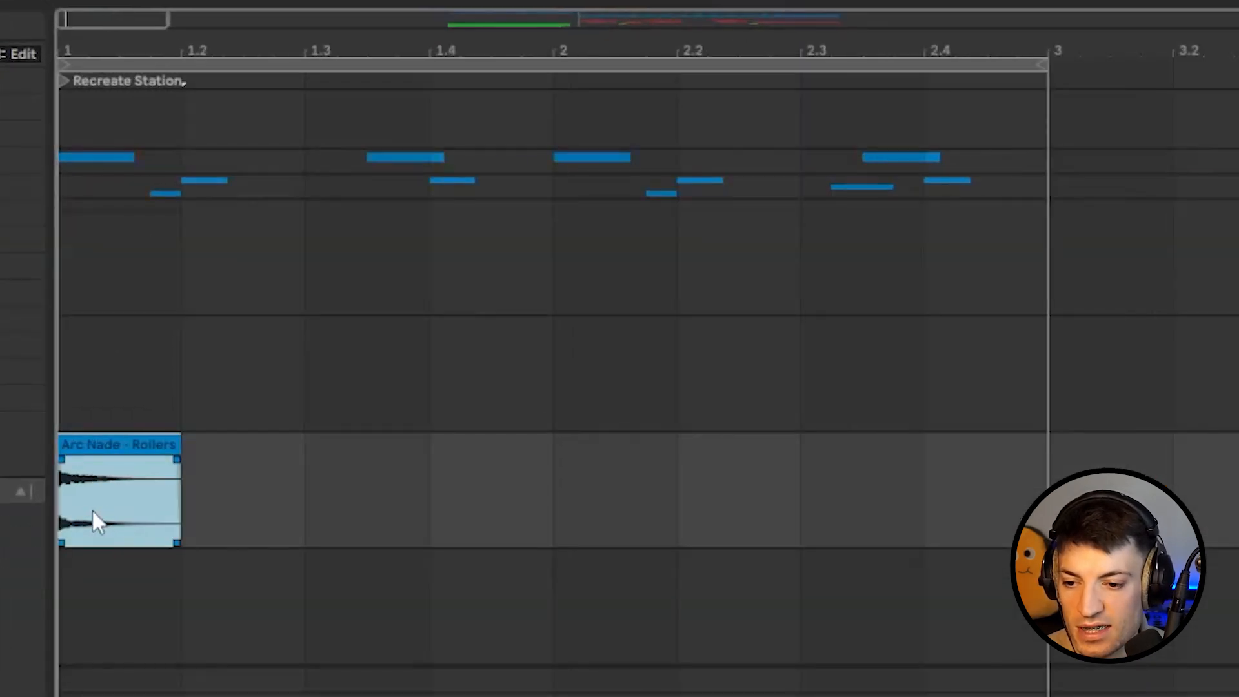
Repeat the hat sample on the Hat 2 track at 1.3, at the start of bar 2 and at 2.3.
click(308, 510)
key(ctrl+v)
click(557, 512)
key(ctrl+v)
click(814, 509)
key(ctrl+v)
Play the pattern with the hats and lower the Hat 2 track's volume slightly in the mixer.
key(space)
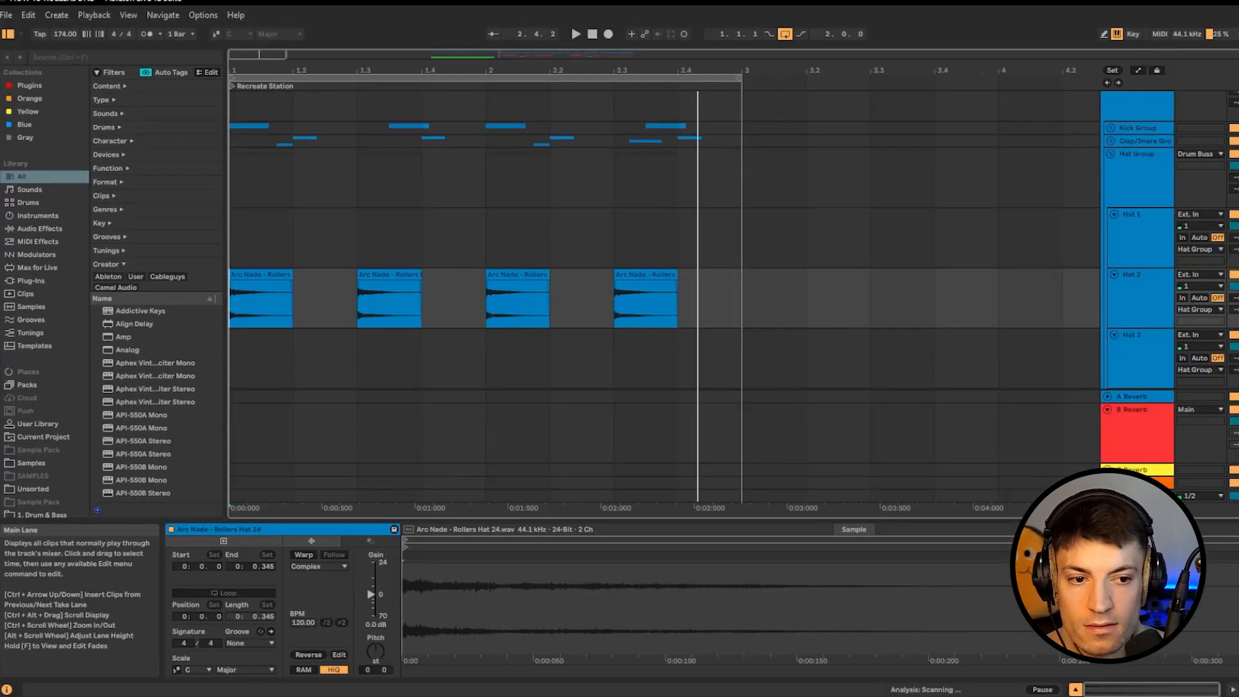
key(Tab)
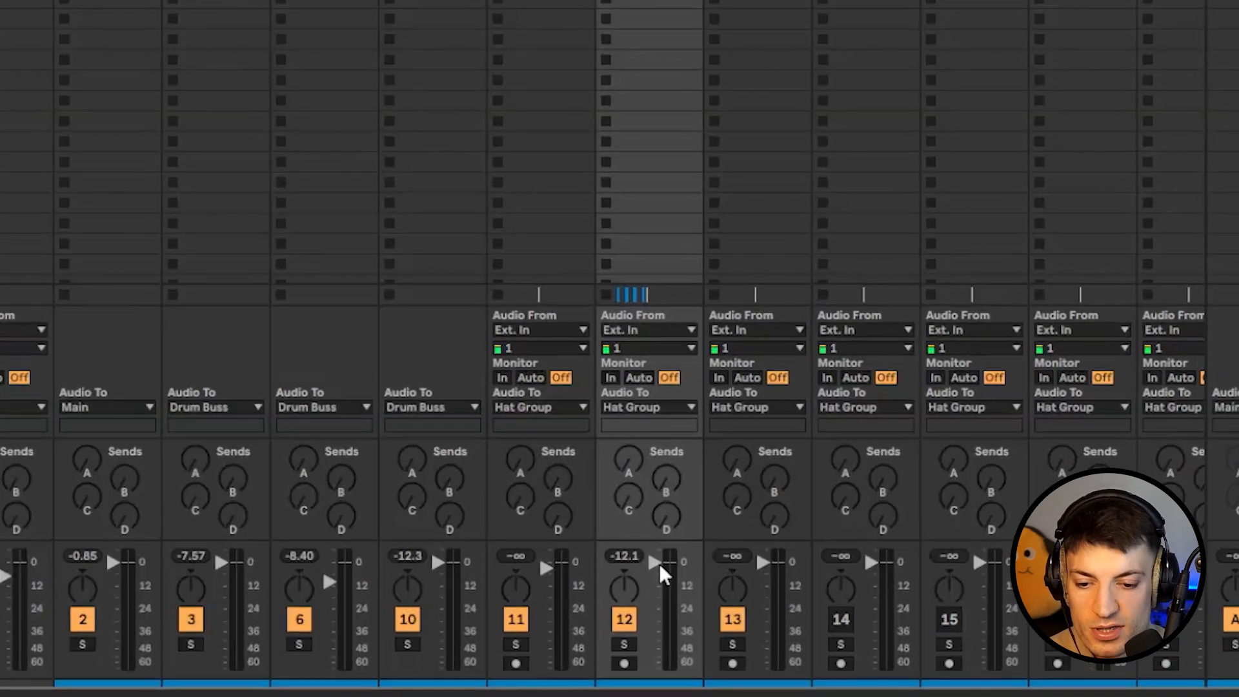
key(space)
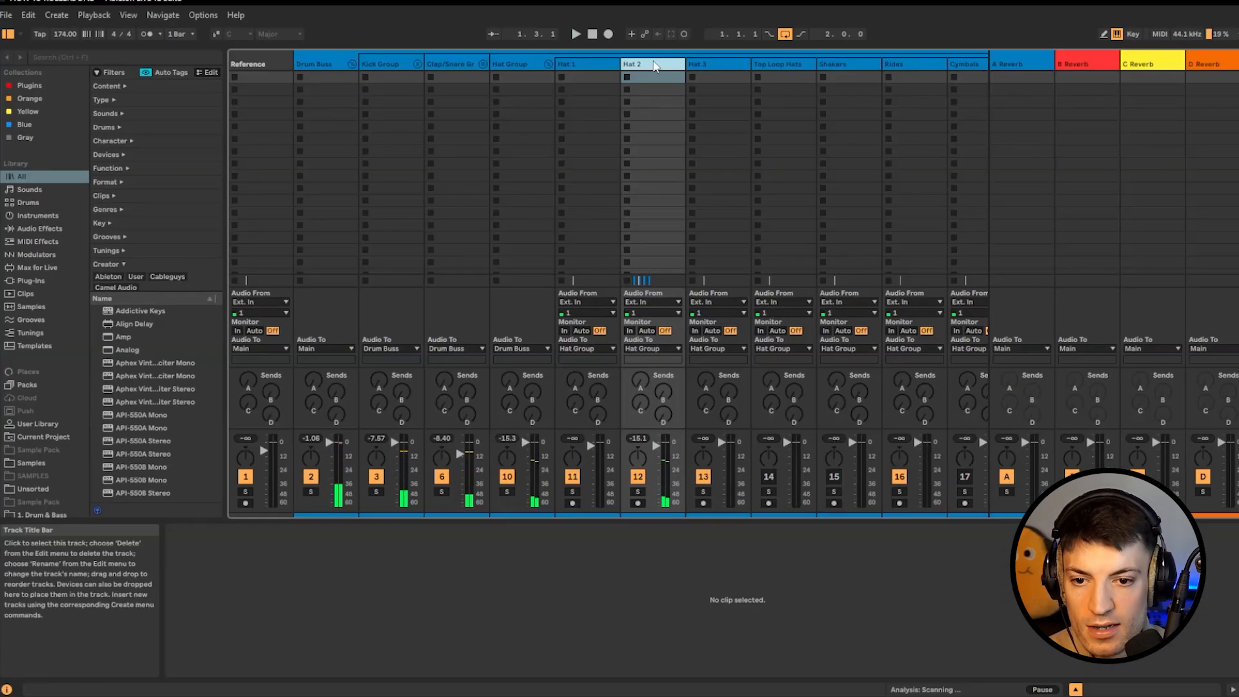
Add an EQ Eight after the Utility on the Hat 2 track.
click(653, 65)
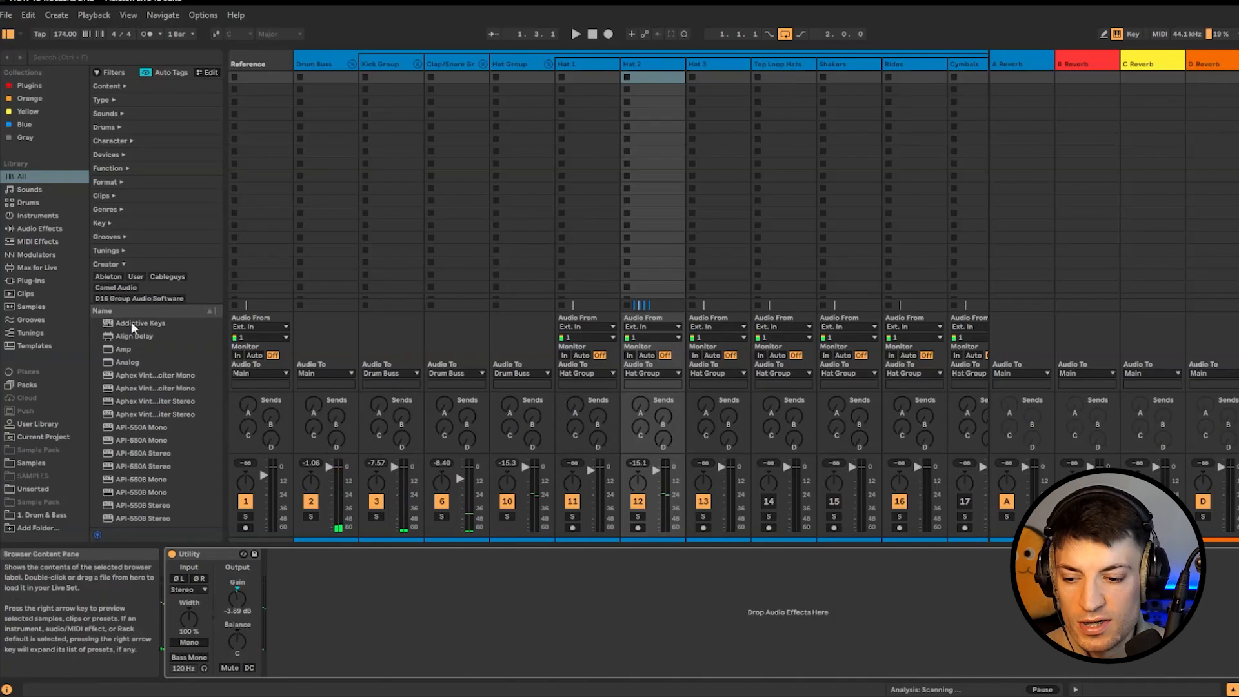
click(39, 86)
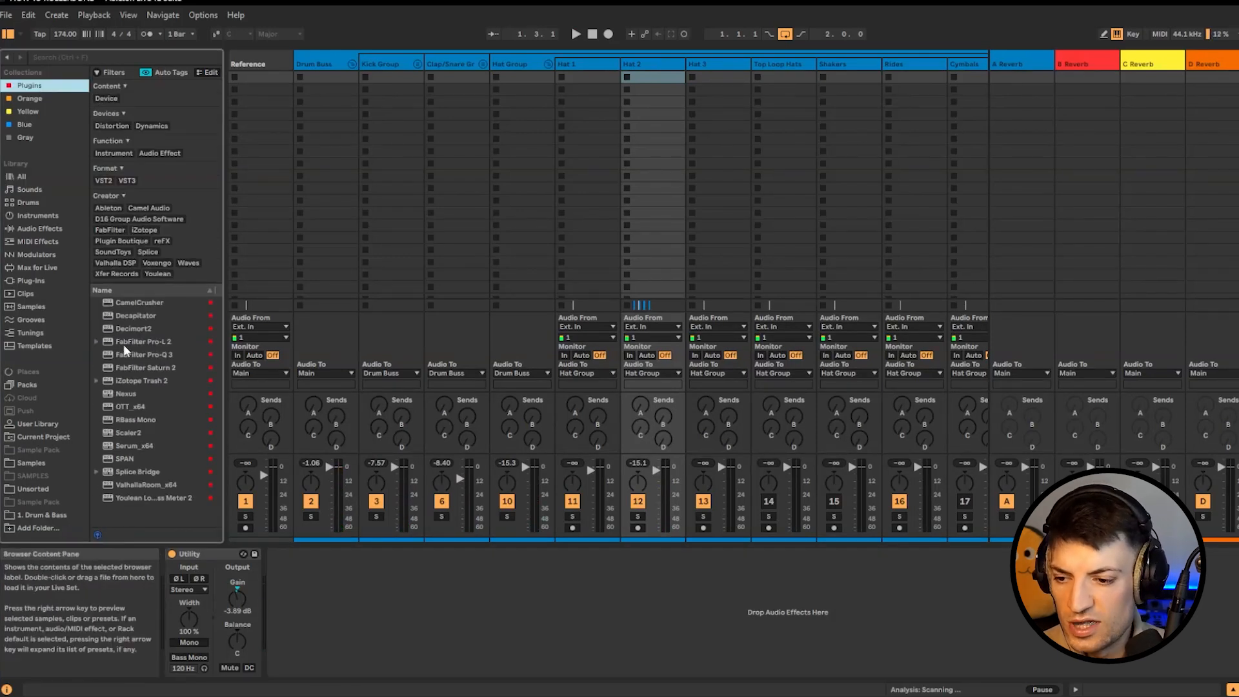
key(ctrl+f)
text(eq)
drag(135, 246, 240, 656)
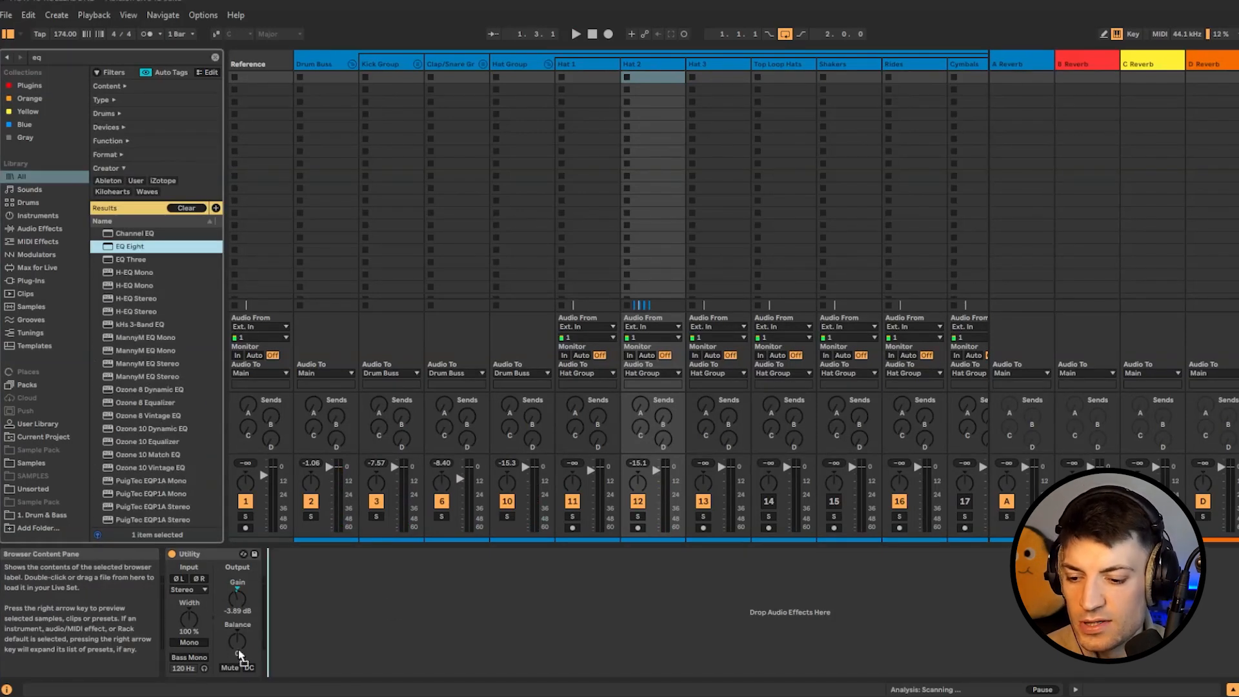
Set band 1 of the Hat 2 EQ Eight to a low cut and raise its frequency to about 2.55 kHz.
drag(317, 609, 339, 594)
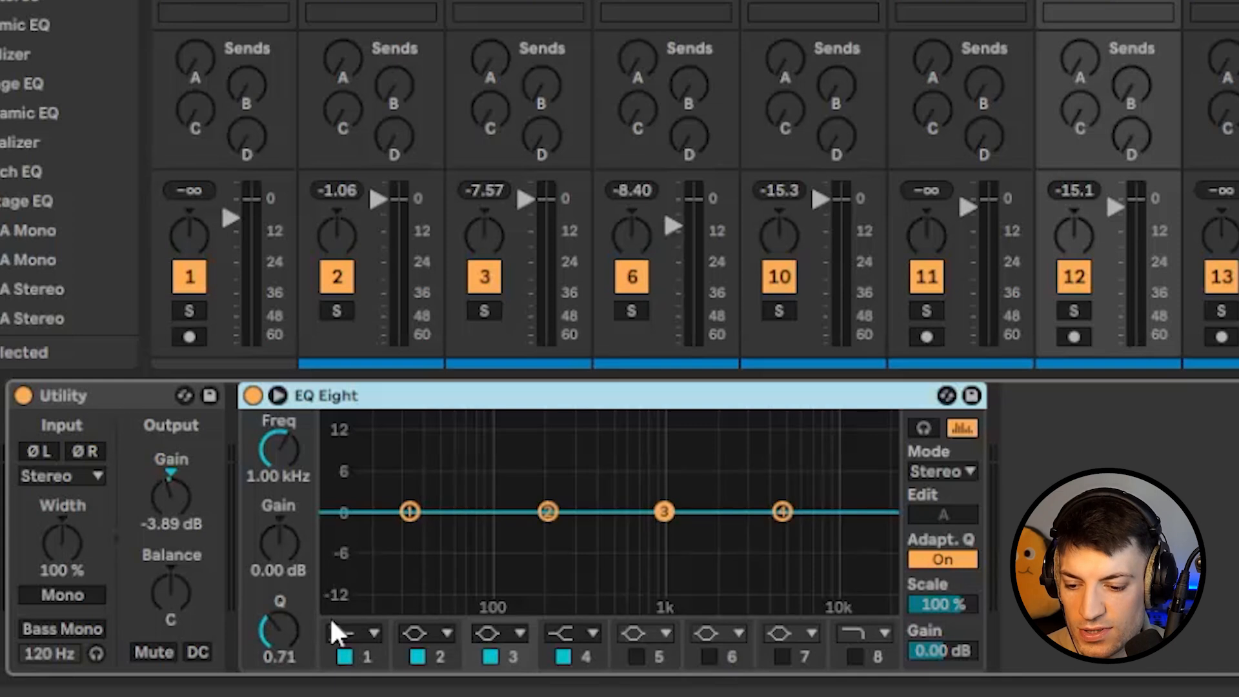
click(337, 632)
click(368, 498)
drag(407, 531, 772, 542)
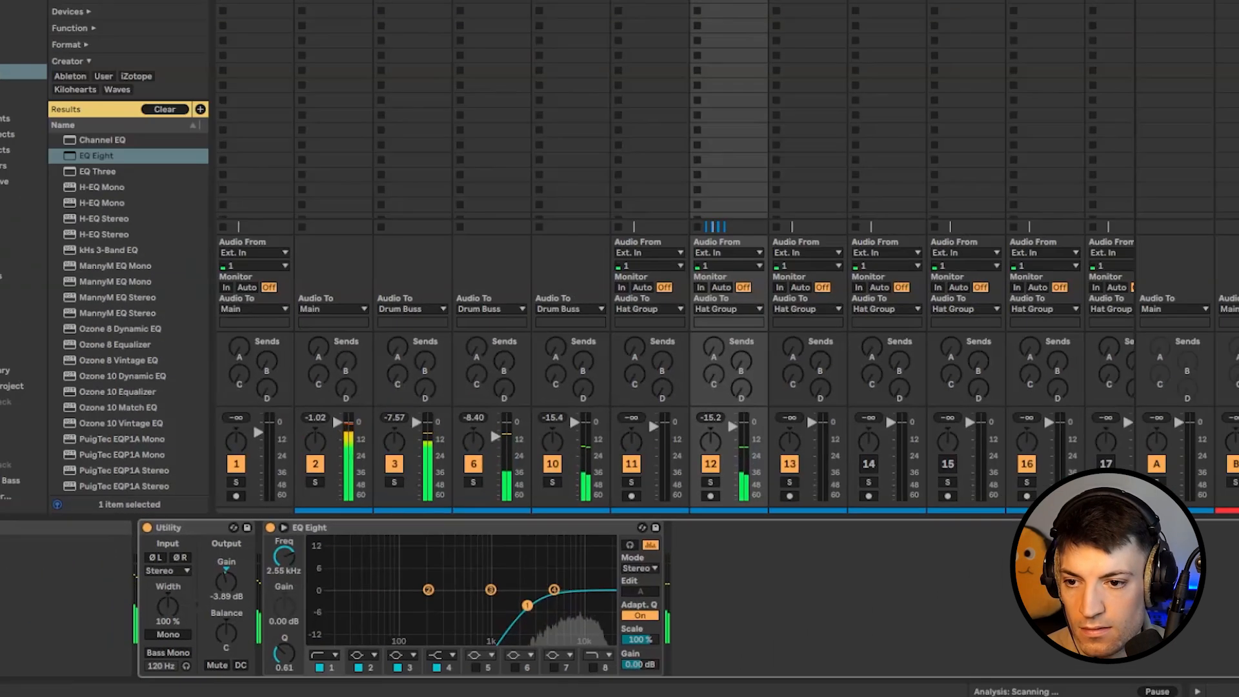
Replace the Limiter on the Drum Buss with a fresh default Limiter after the Drum Buss device and play the pattern.
click(327, 0)
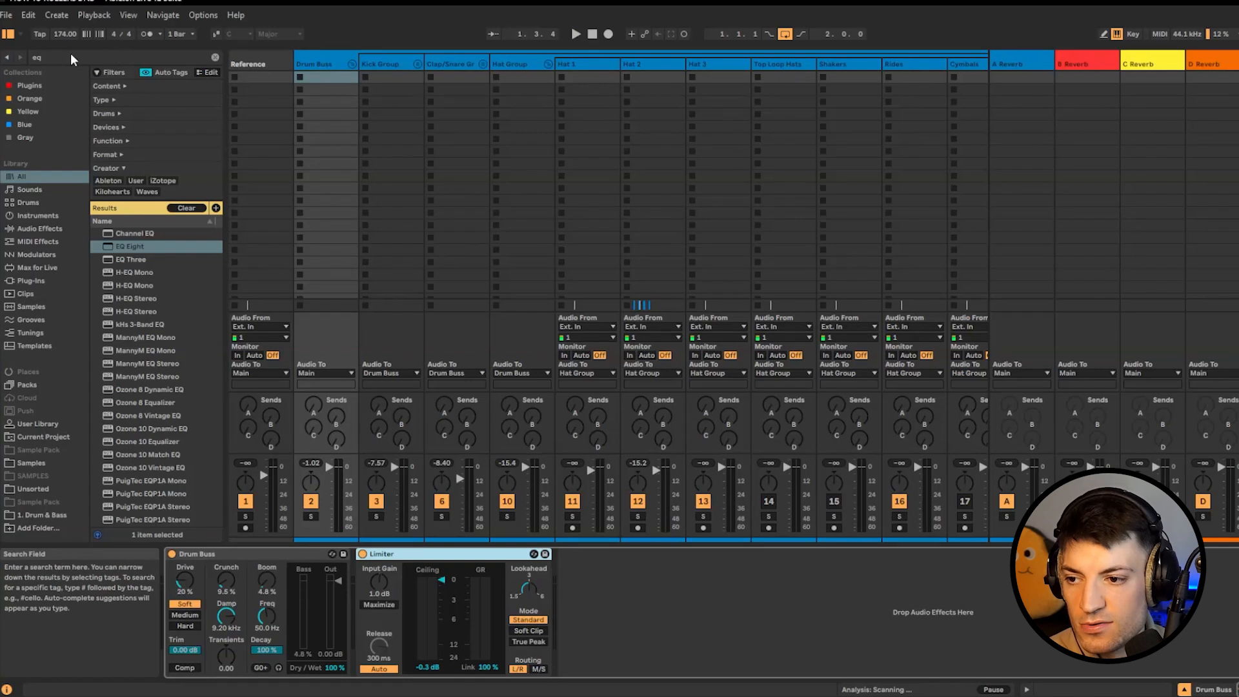
key(Delete)
click(71, 58)
text(limit)
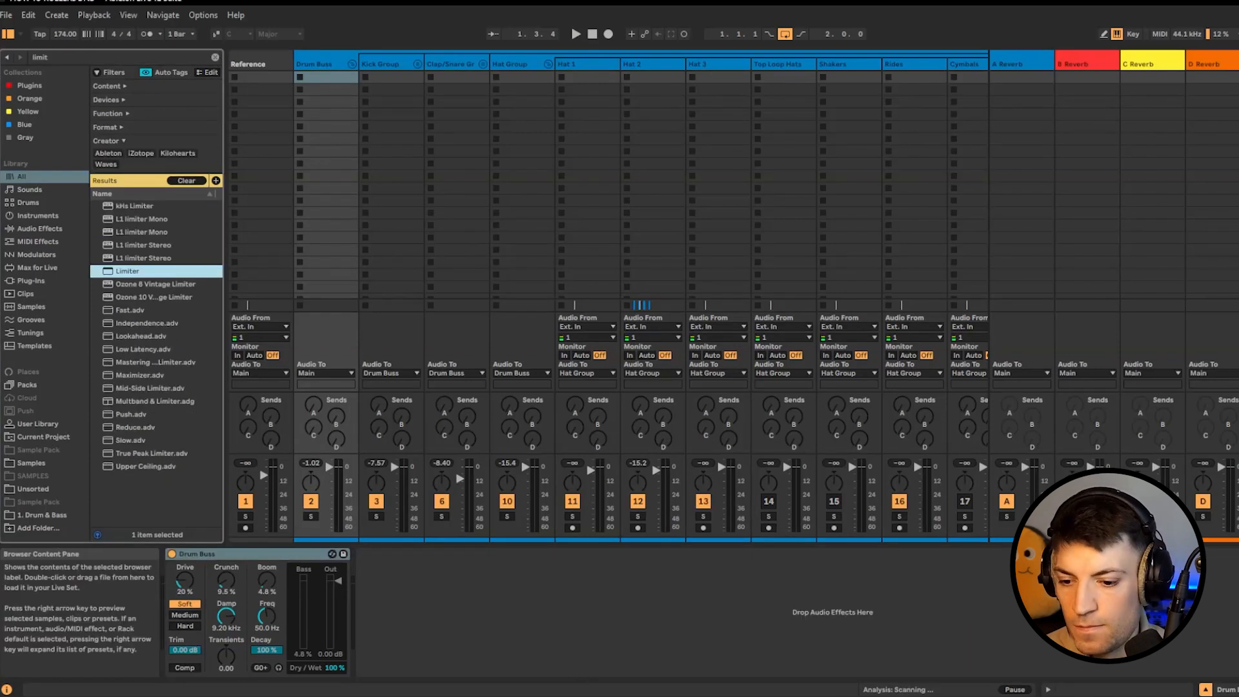
drag(129, 270, 469, 607)
key(space)
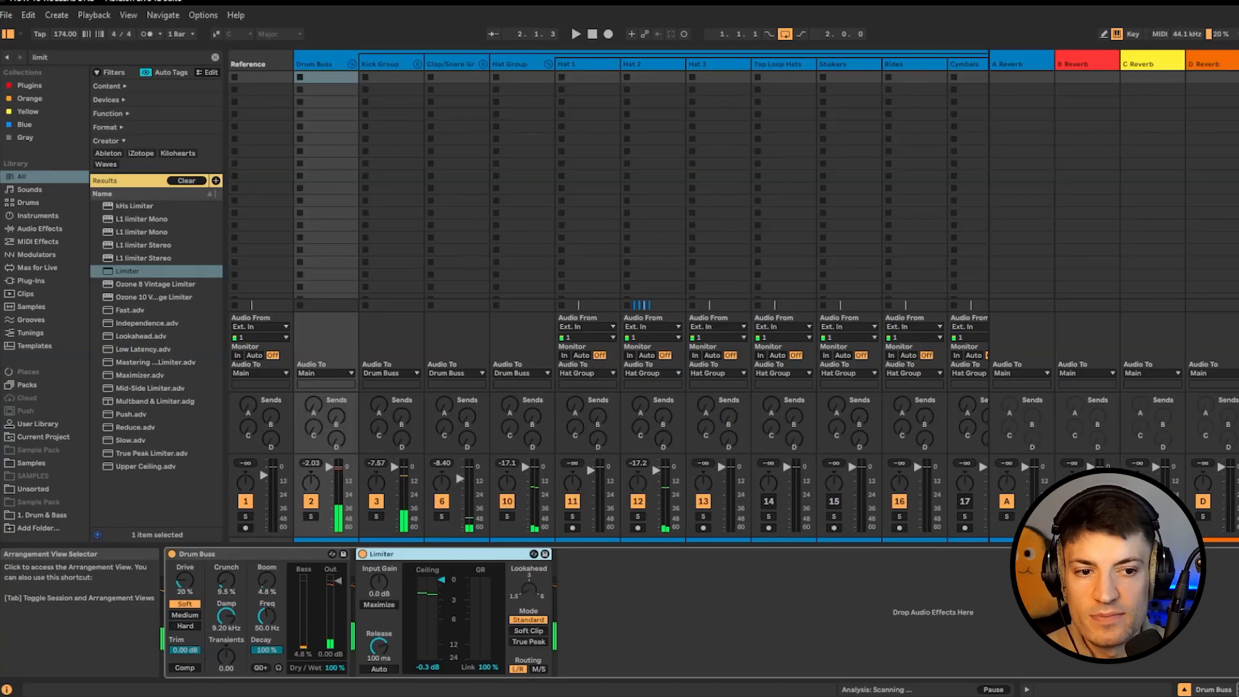
Place the Rollers Hat 01 sample on the Hat 1 track slightly after 1.1.3 in the arrangement and play the pattern.
key(Tab)
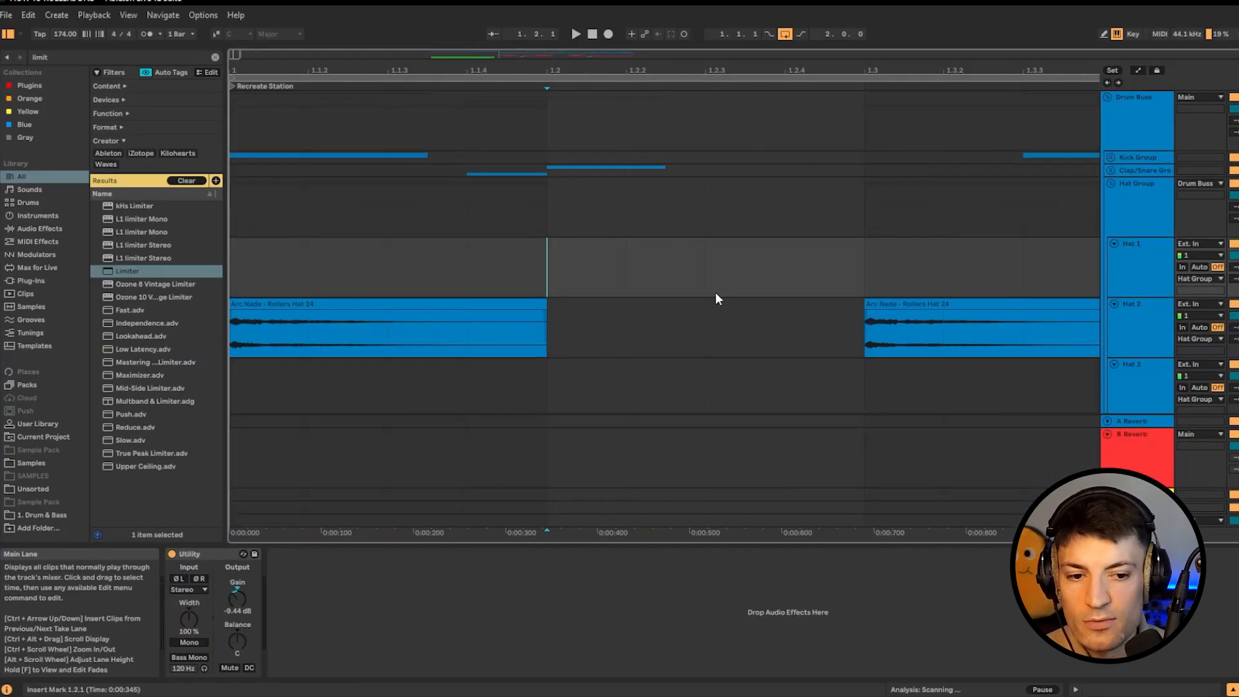
click(391, 267)
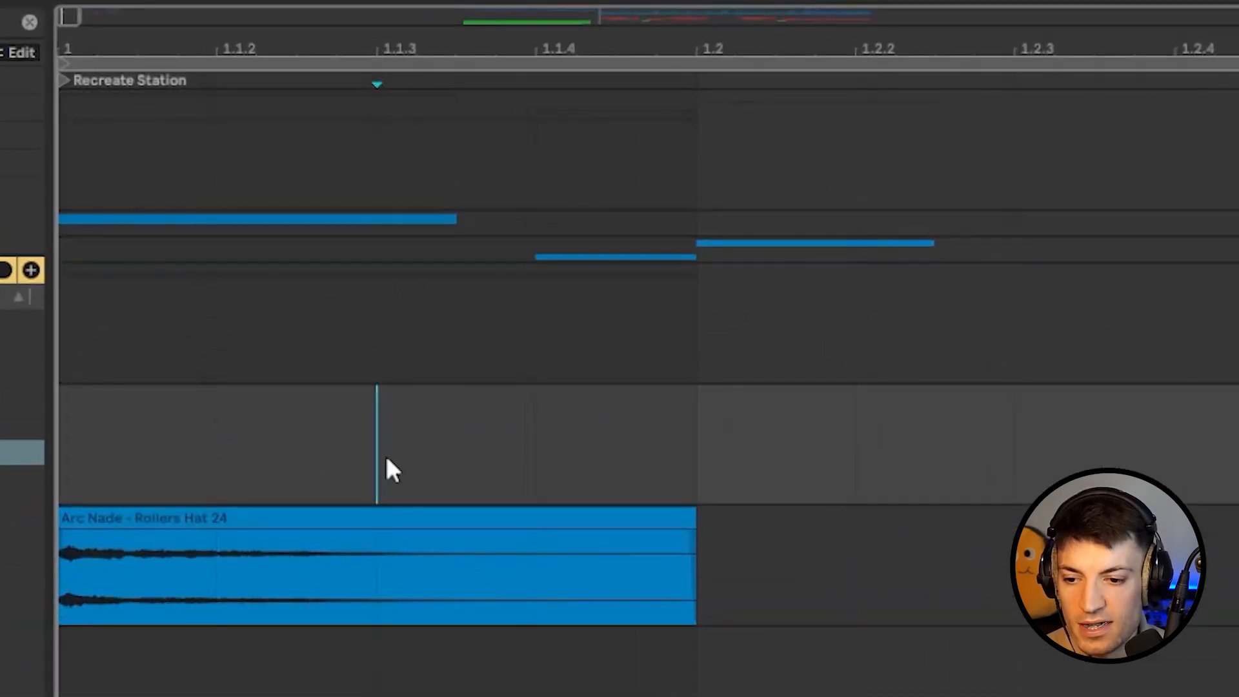
key(ctrl+v)
click(372, 468)
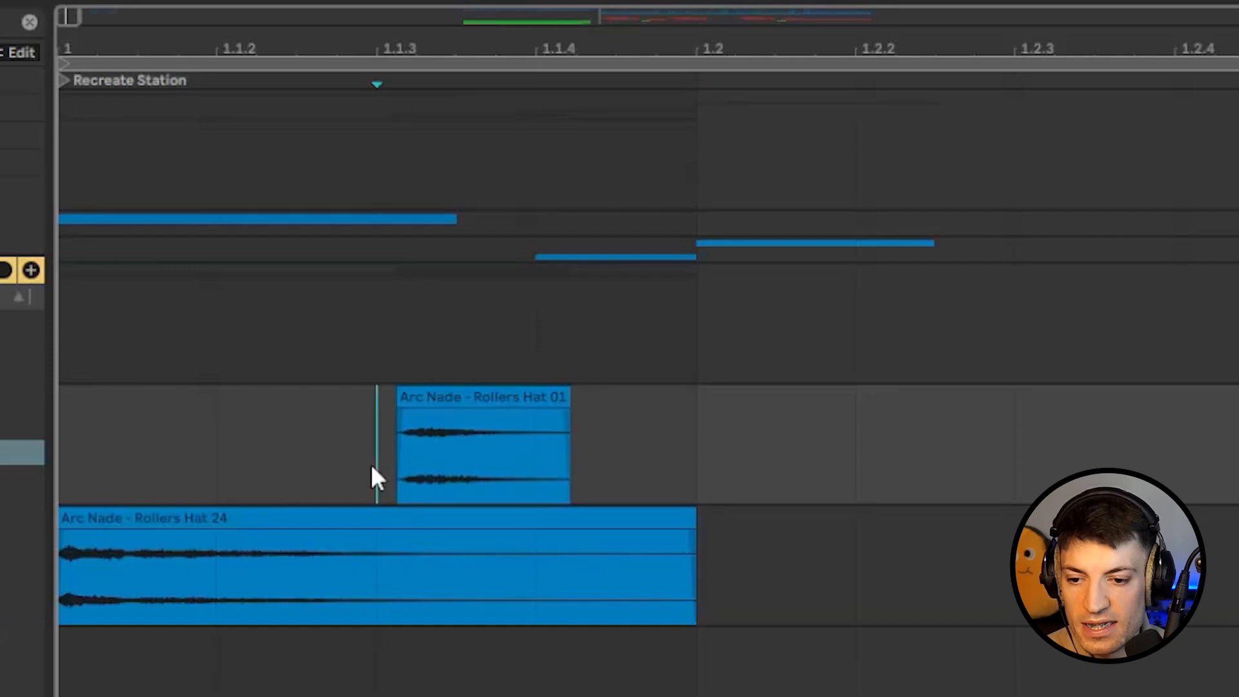
click(462, 394)
click(378, 462)
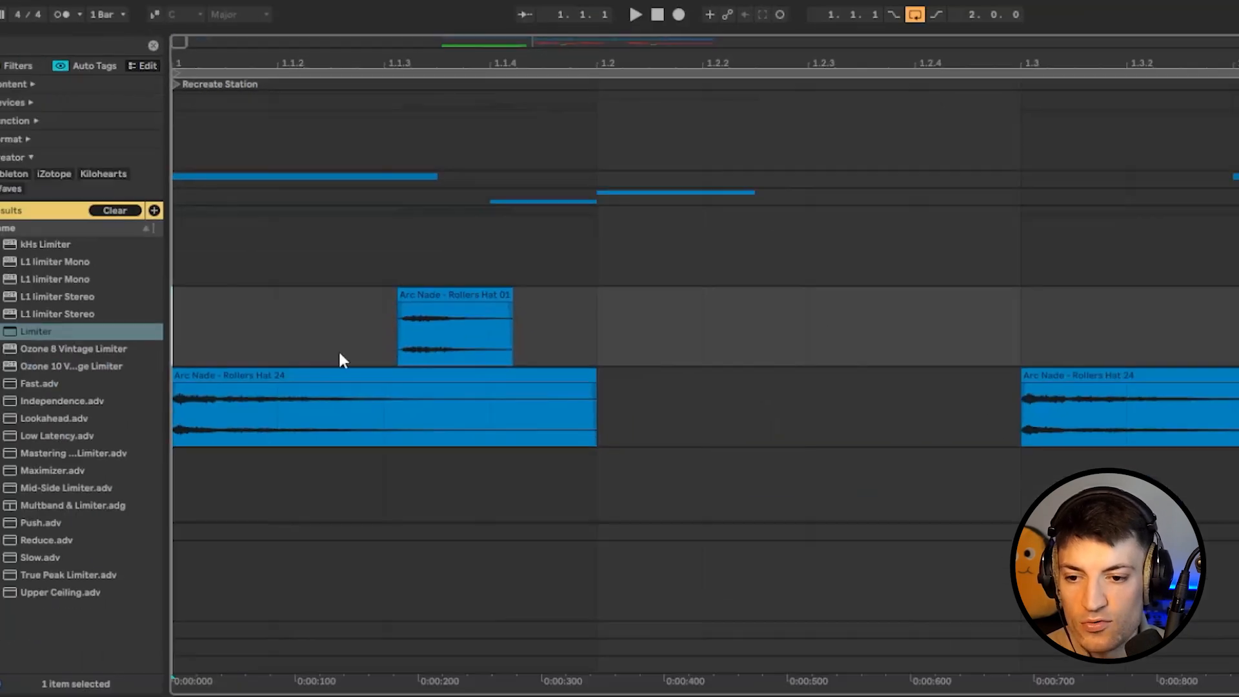
key(space)
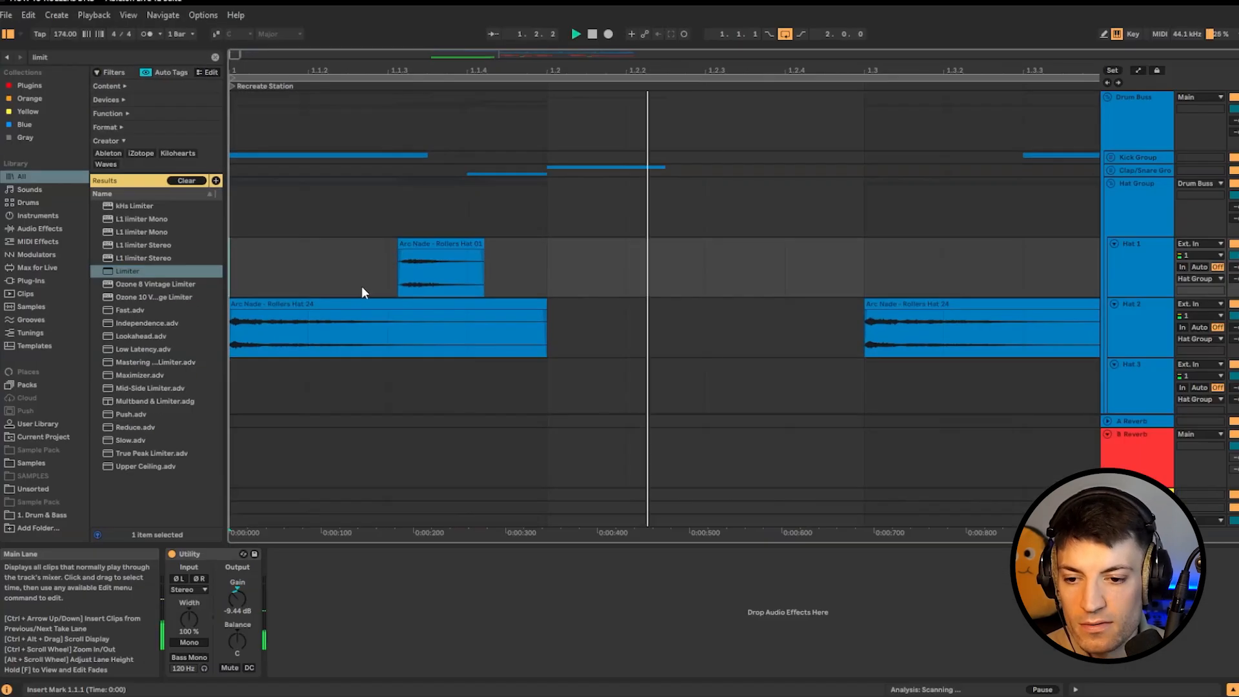
key(space)
key(space)
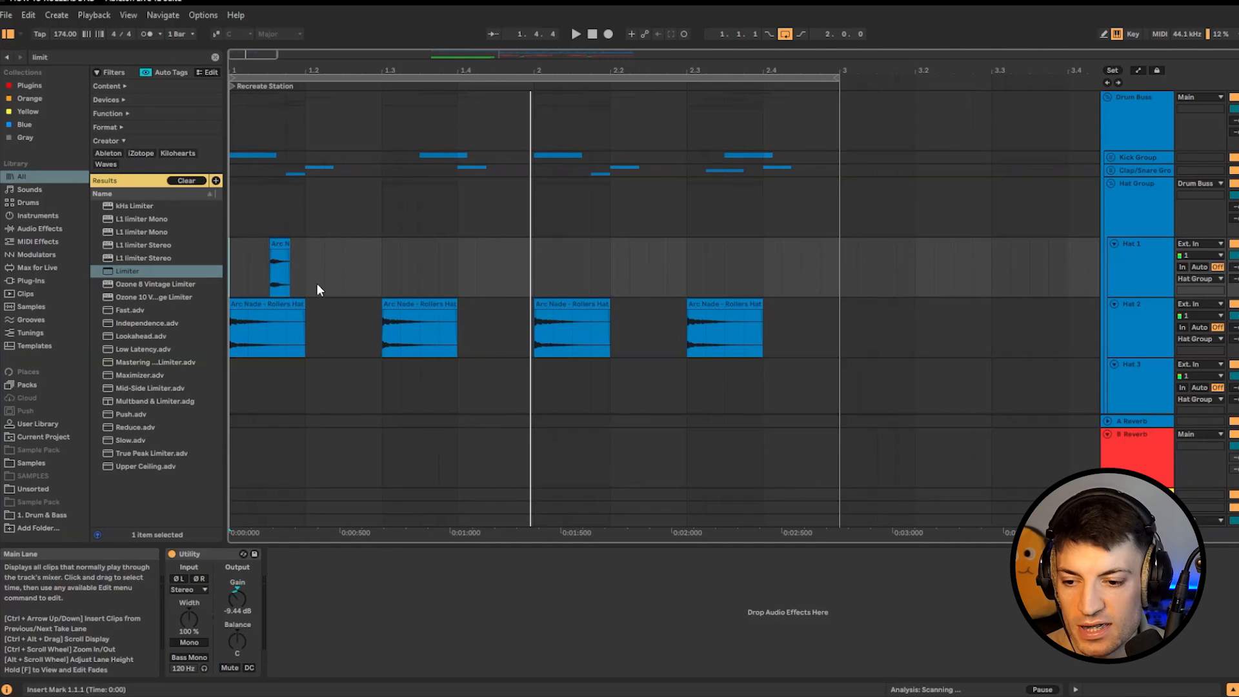
Duplicate the first half bar of the Hat 1 track three times to fill both bars and play the result.
click(469, 208)
click(645, 334)
click(418, 258)
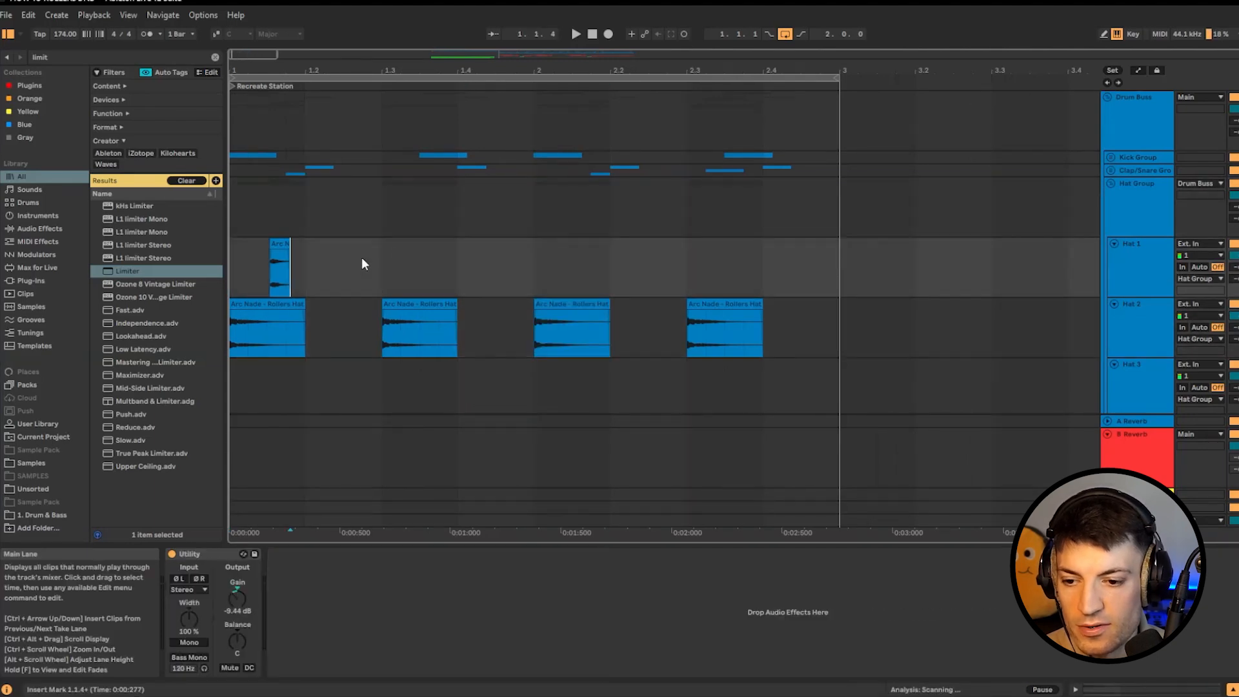
drag(361, 256, 250, 285)
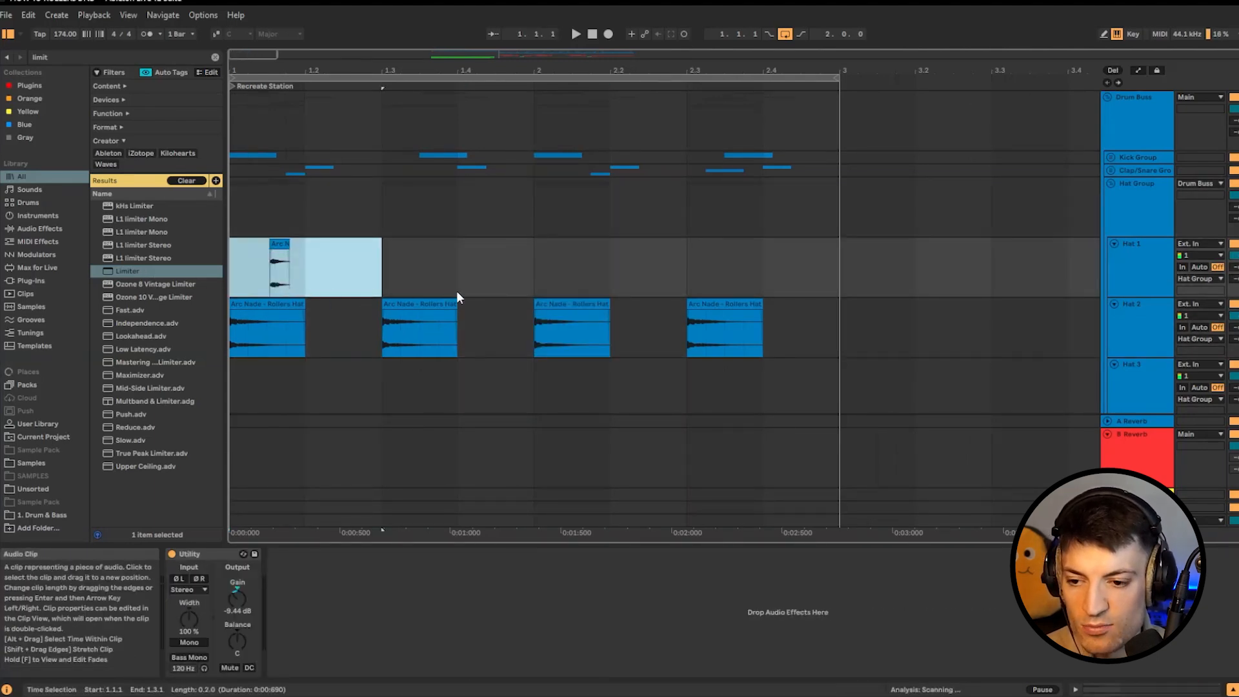
key(ctrl+d)
key(ctrl+d)
key(ctrl+d)
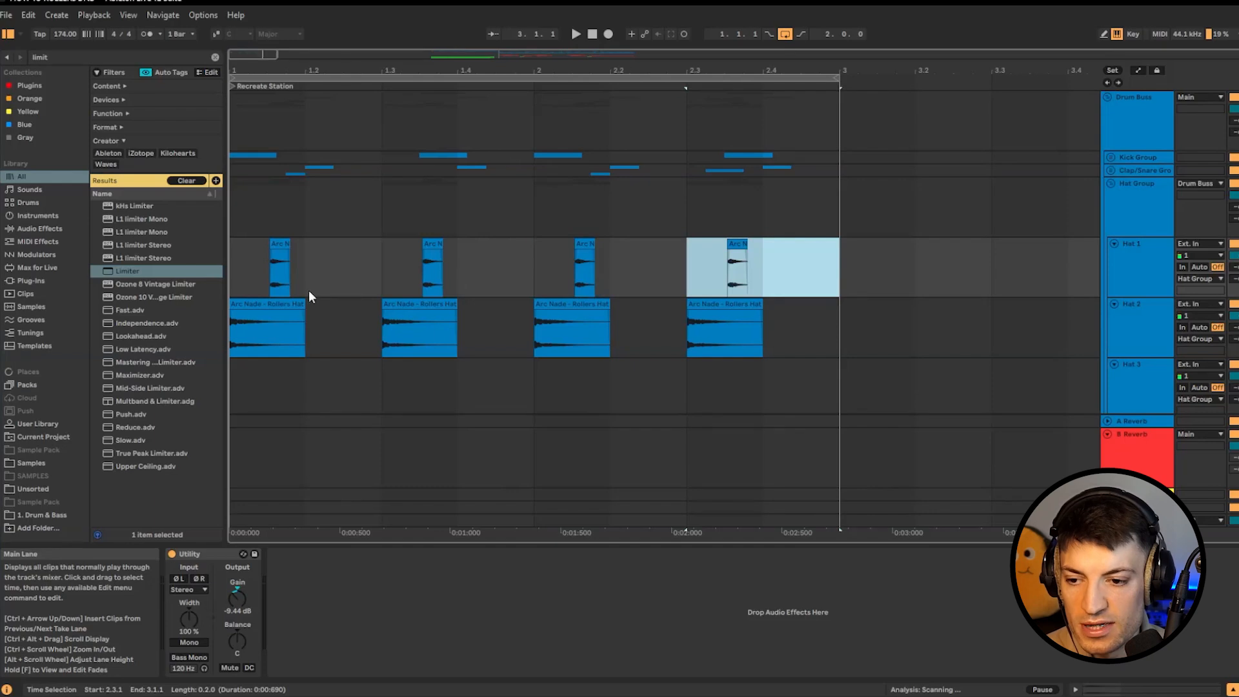
click(248, 277)
key(space)
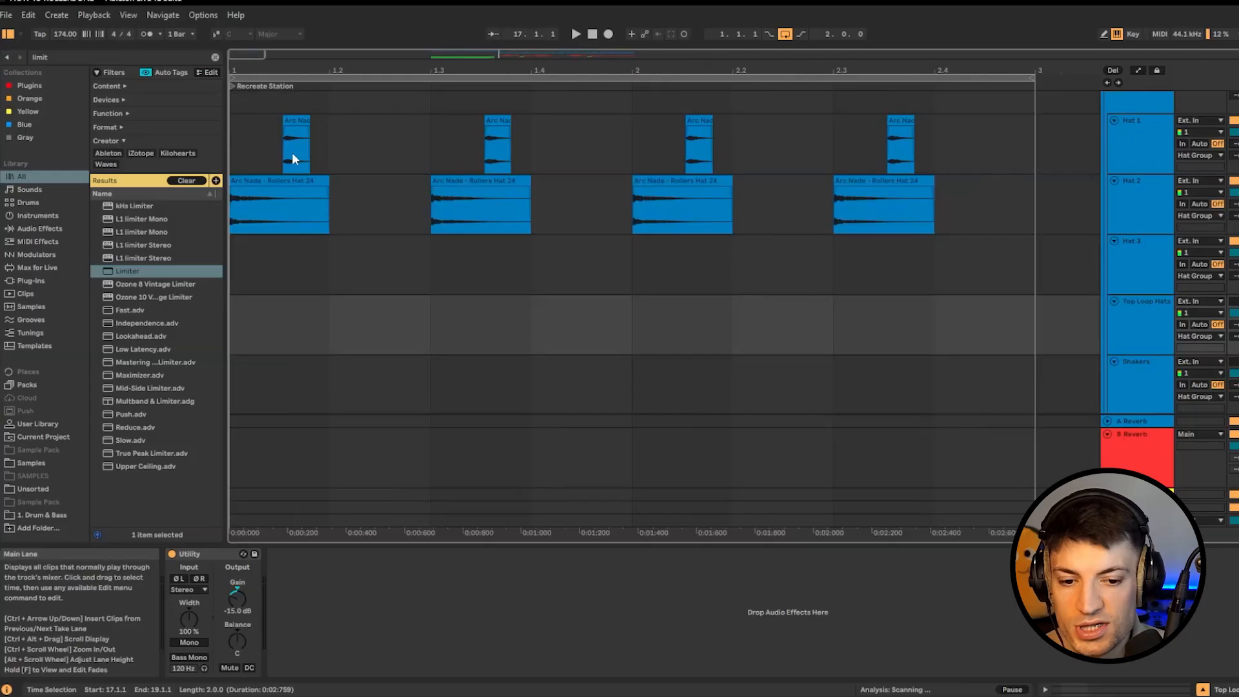
Paste the 174 BPM Rollers Perc Loop onto the Rides track across bars 1 and 2 and play it.
click(245, 341)
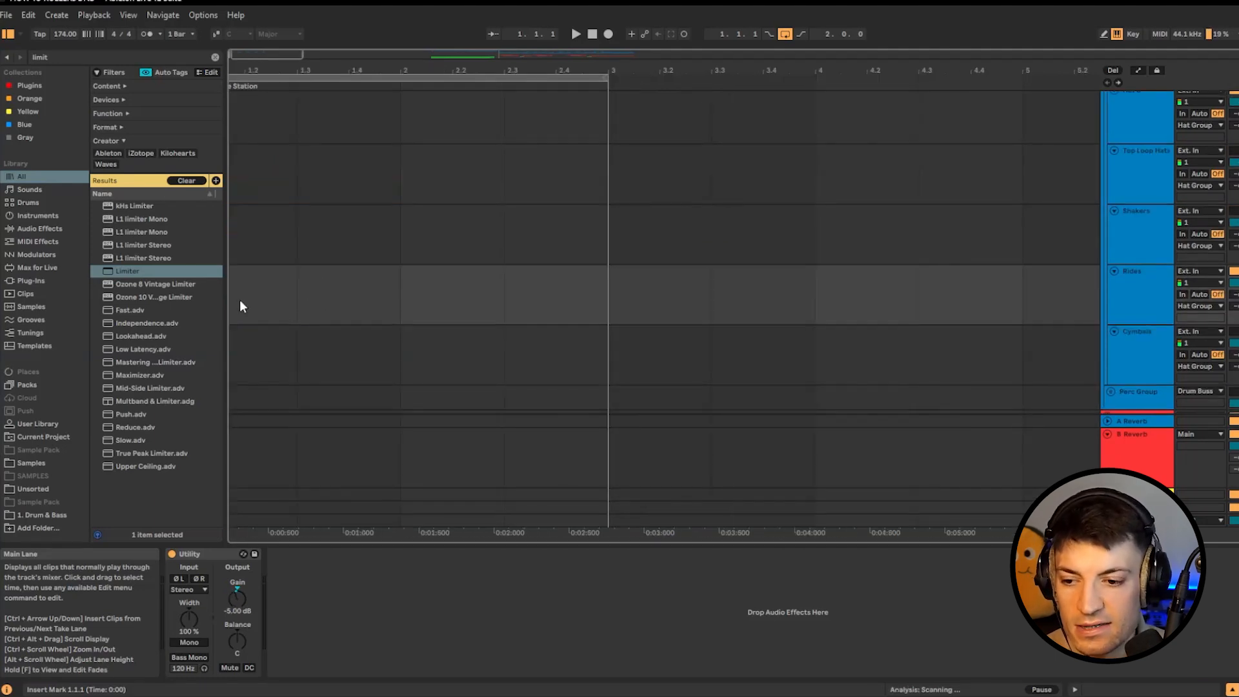
key(ctrl+v)
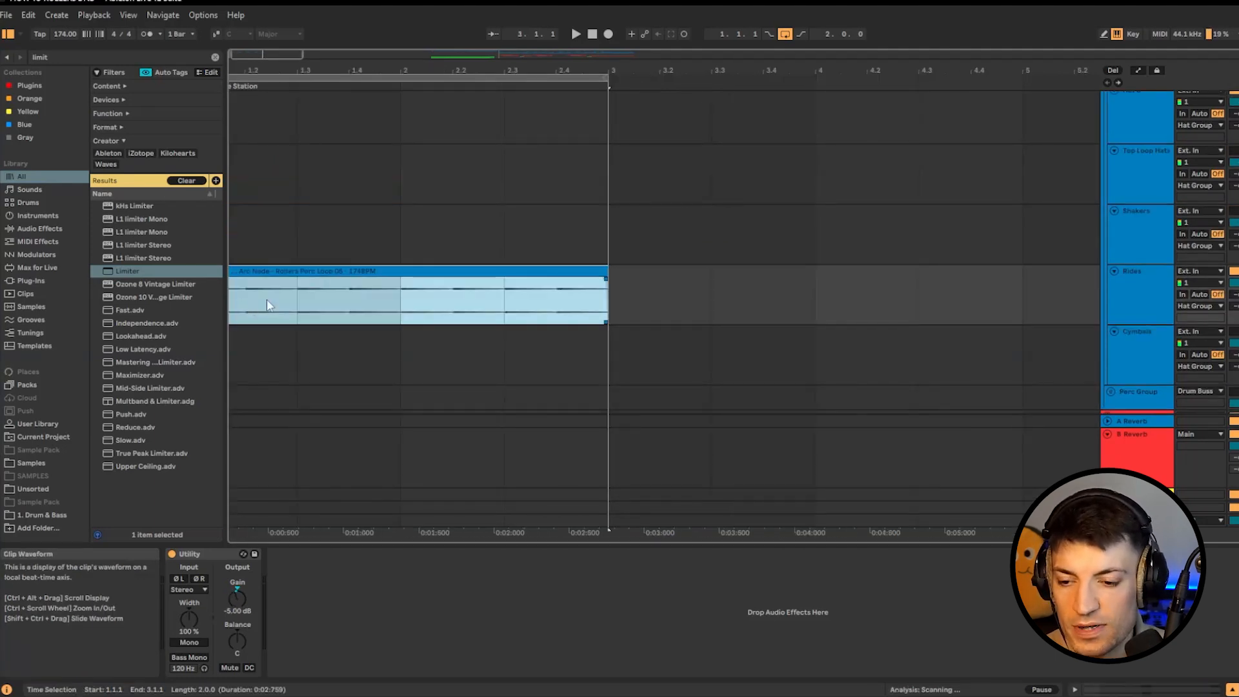
click(267, 303)
key(space)
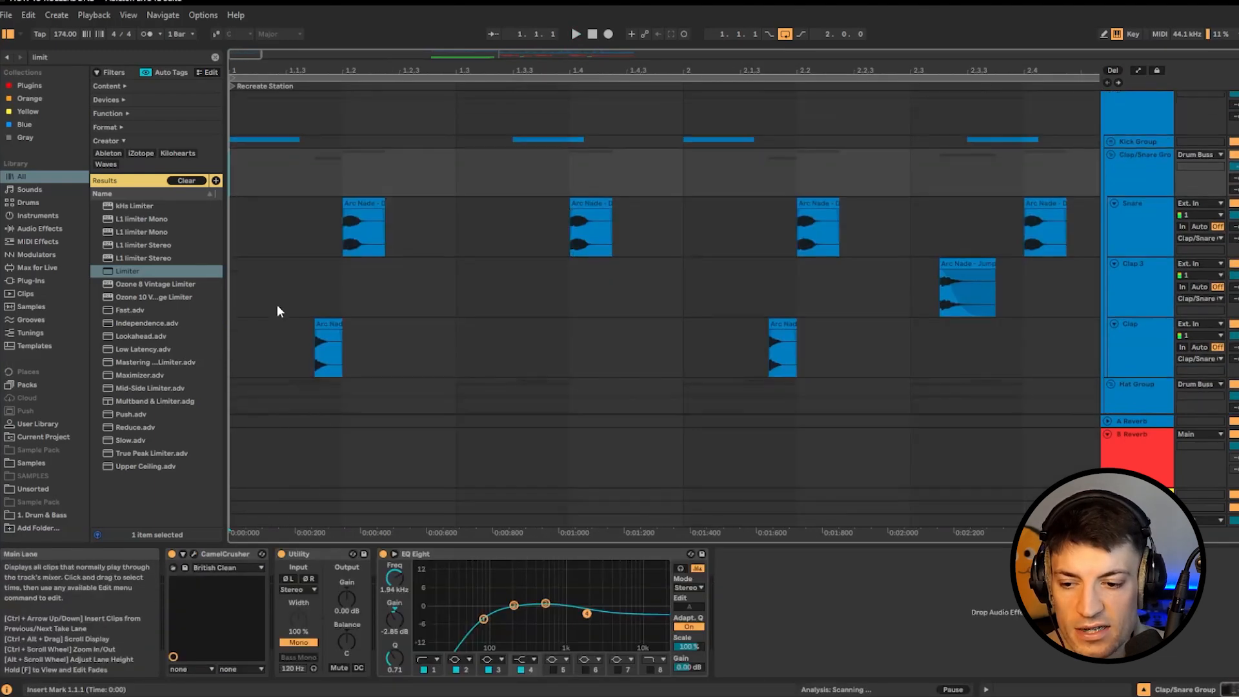
Delete the second clap clip, just before 2.2, from the Clap track.
scroll(335, 305, down, 1)
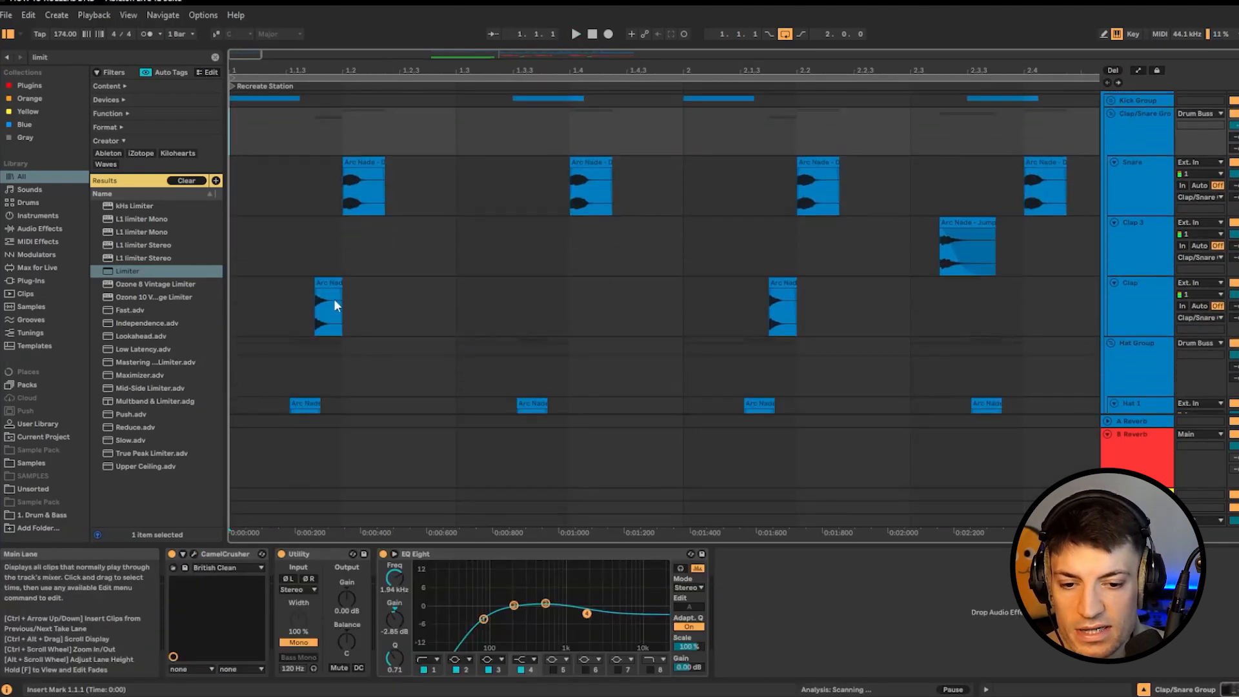
scroll(335, 305, down, 2)
scroll(613, 268, down, 3)
click(465, 261)
shift+click(538, 250)
key(Delete)
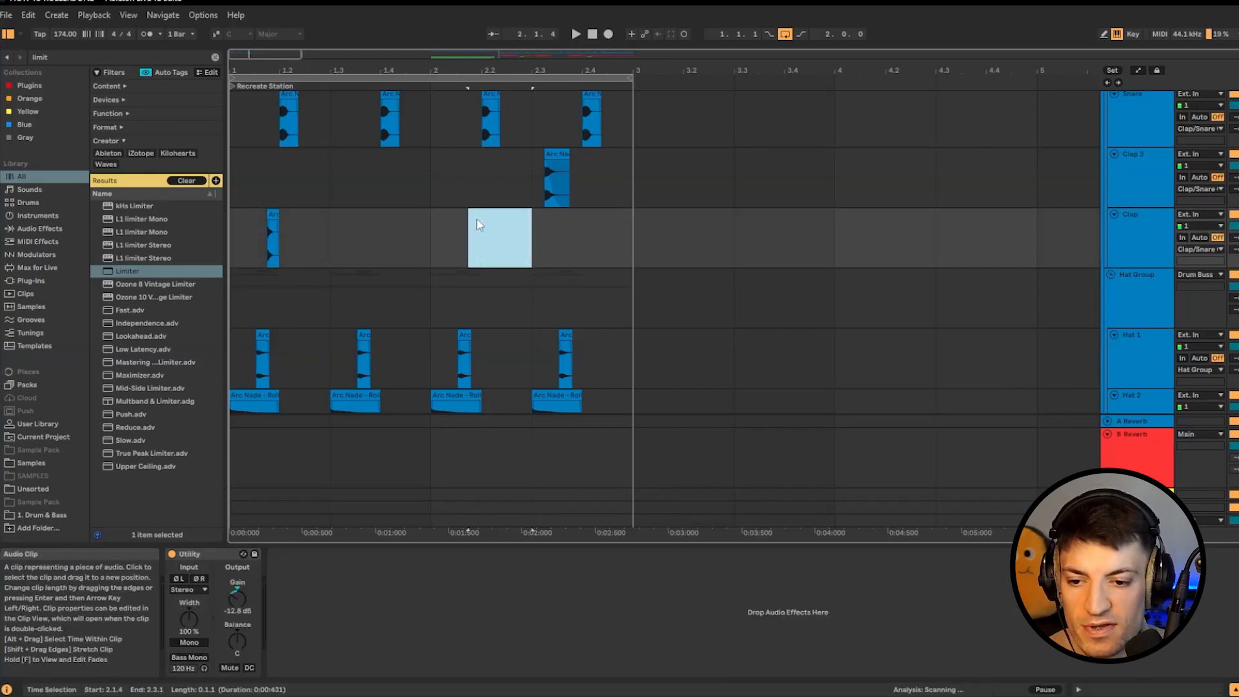
Set the arrangement loop to eight bars, from 1.1.1 to 9.1.1.
click(570, 235)
scroll(555, 149, down, 2)
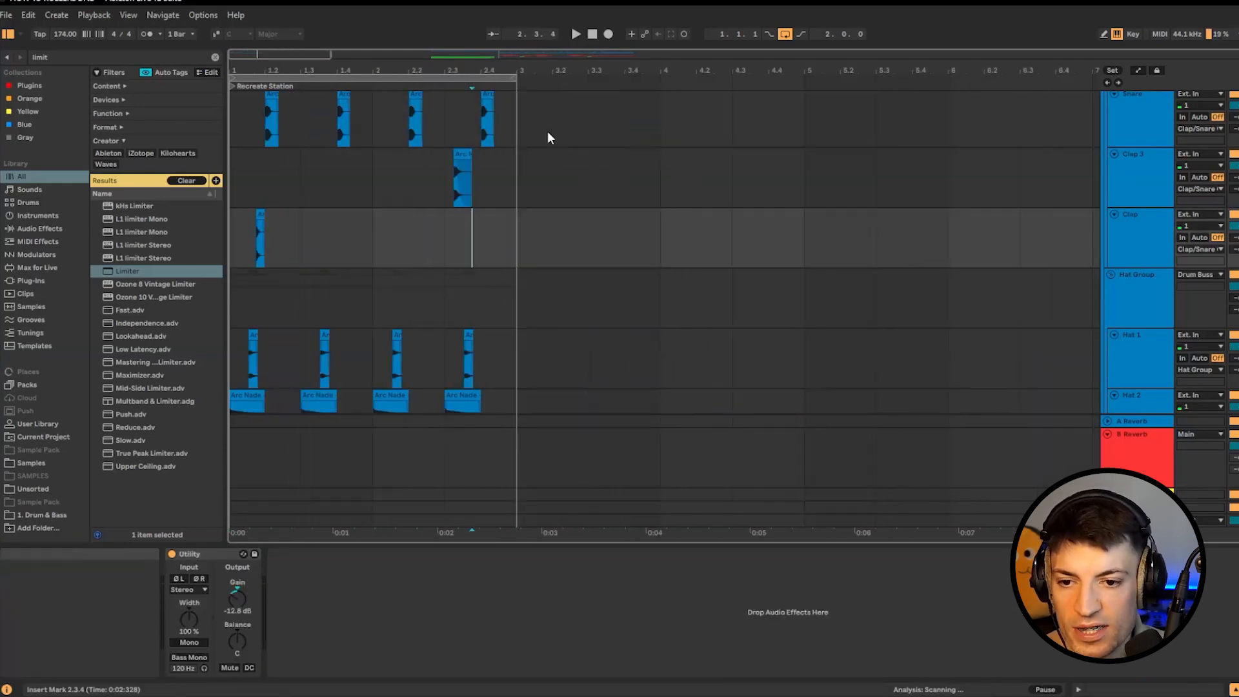
scroll(389, 278, down, 5)
click(414, 178)
drag(455, 107, 396, 114)
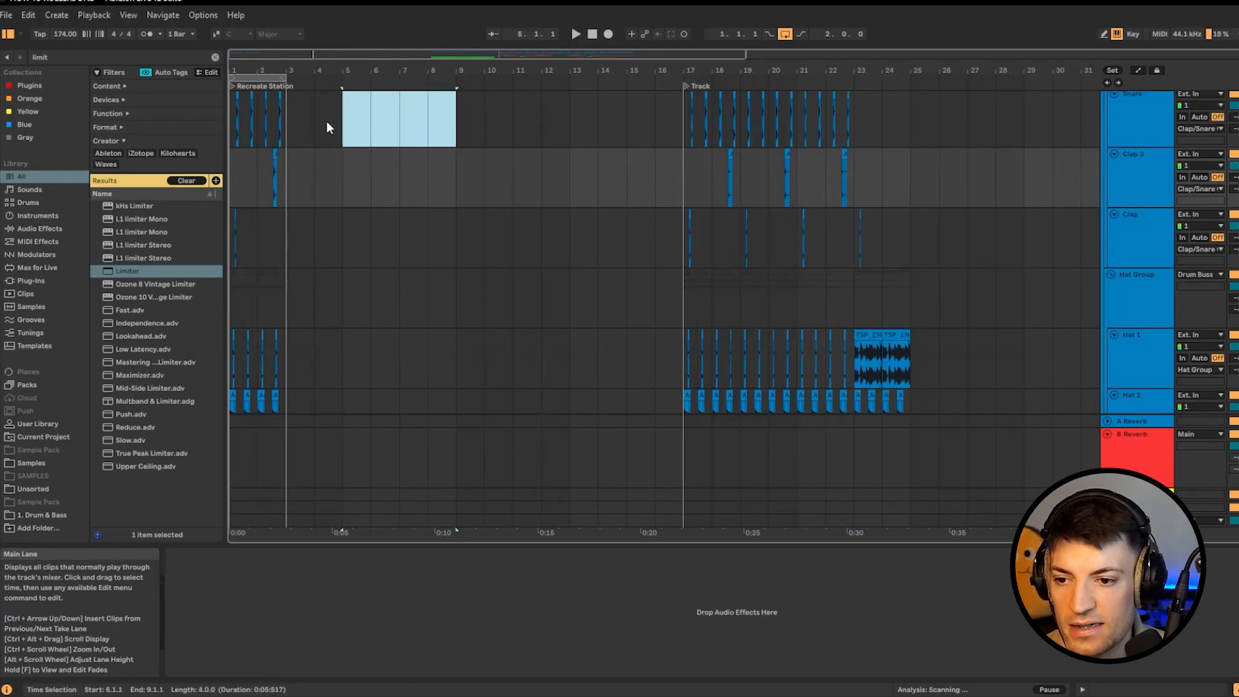
drag(229, 113, 231, 114)
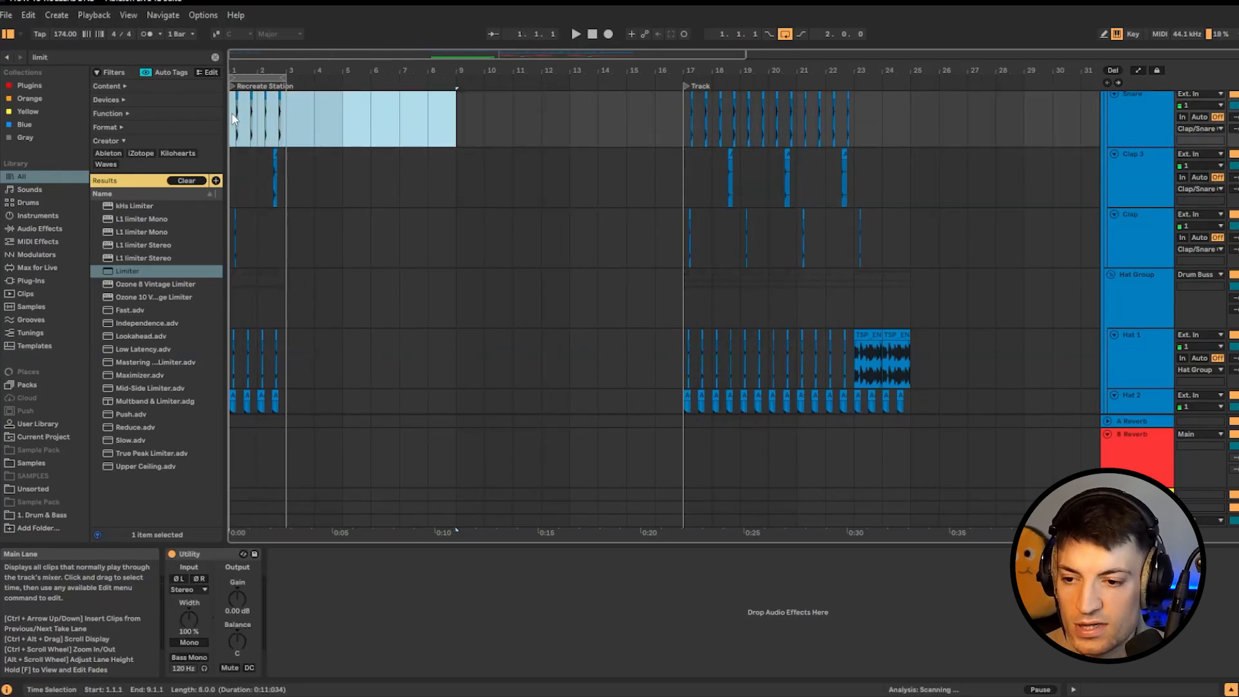
key(ctrl+l)
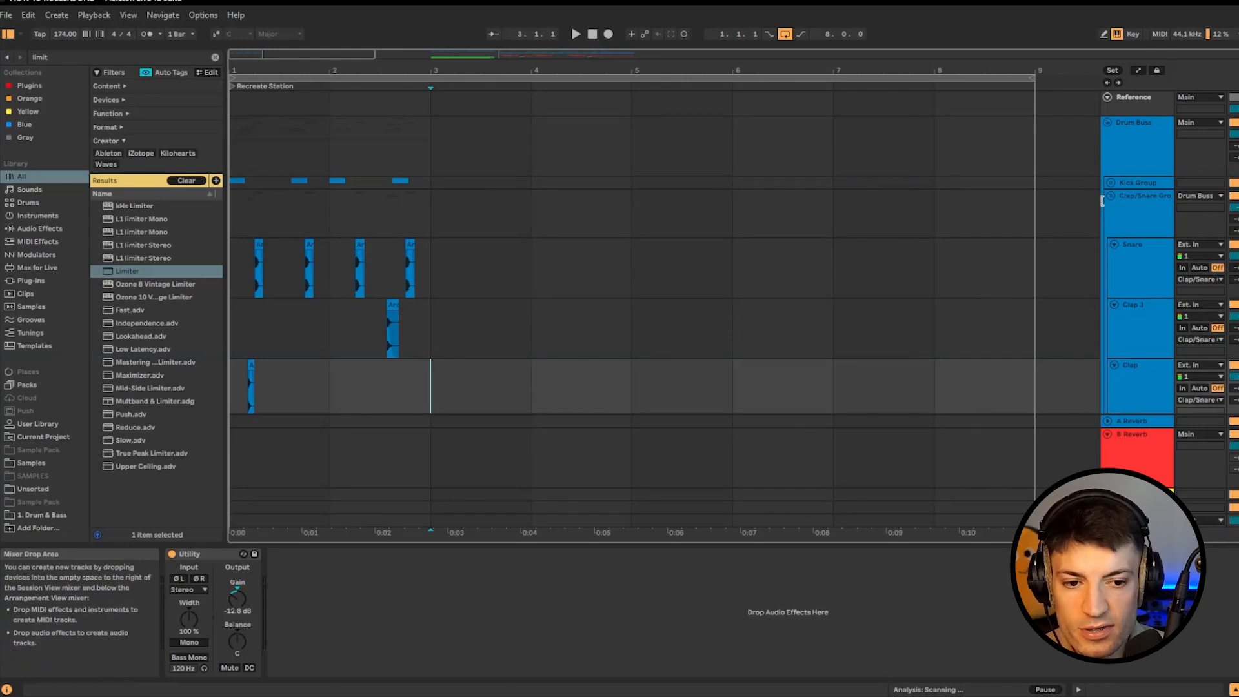
Fold the Drum Buss group and duplicate its two-bar pattern three times to fill eight bars.
click(1107, 122)
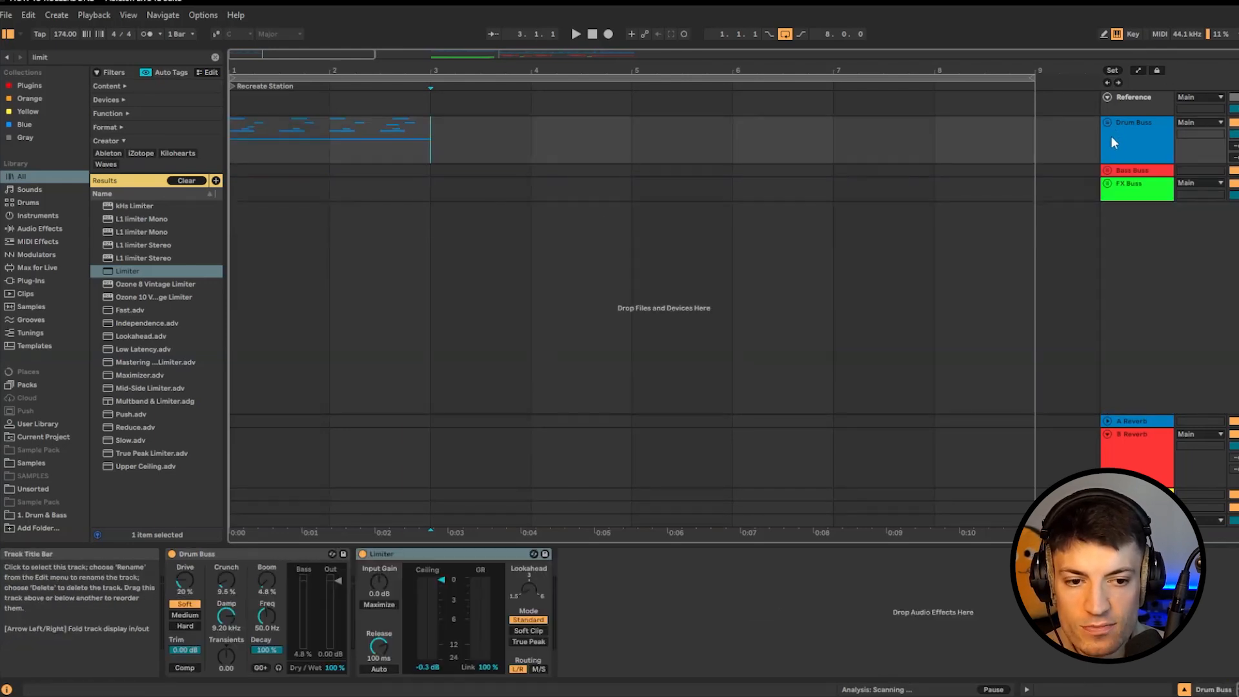
drag(432, 147, 254, 154)
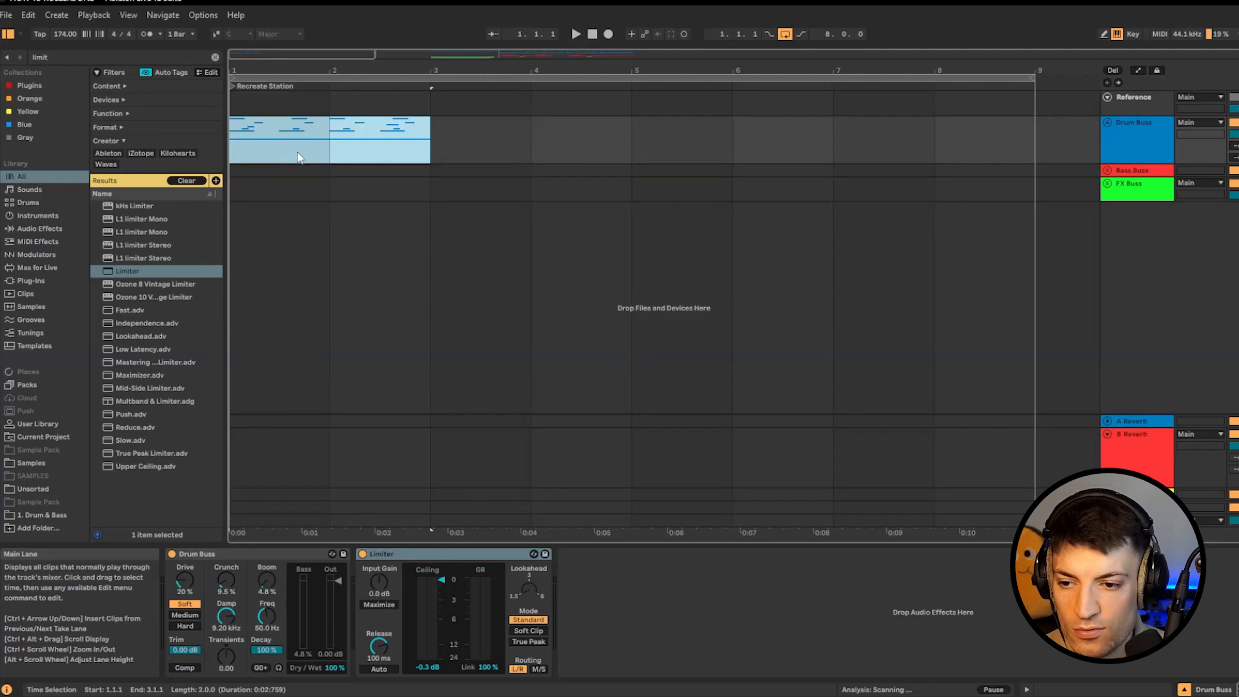
key(ctrl+d)
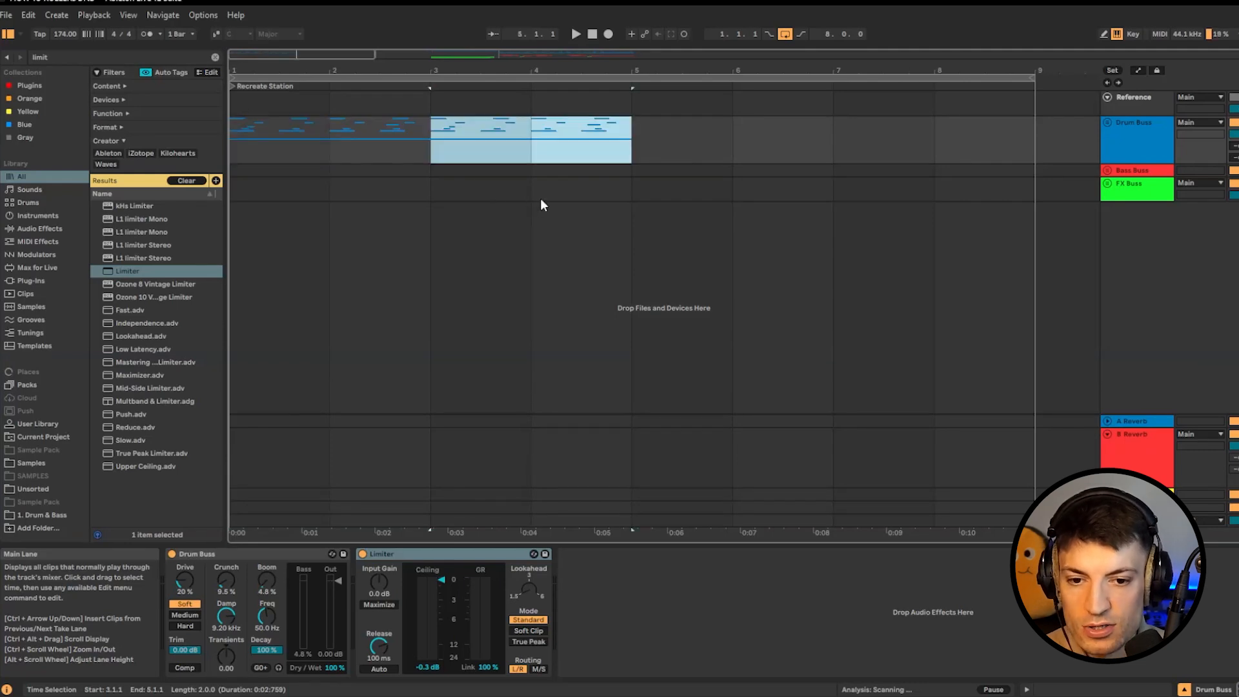
key(ctrl+d)
key(ctrl+d)
key(Home)
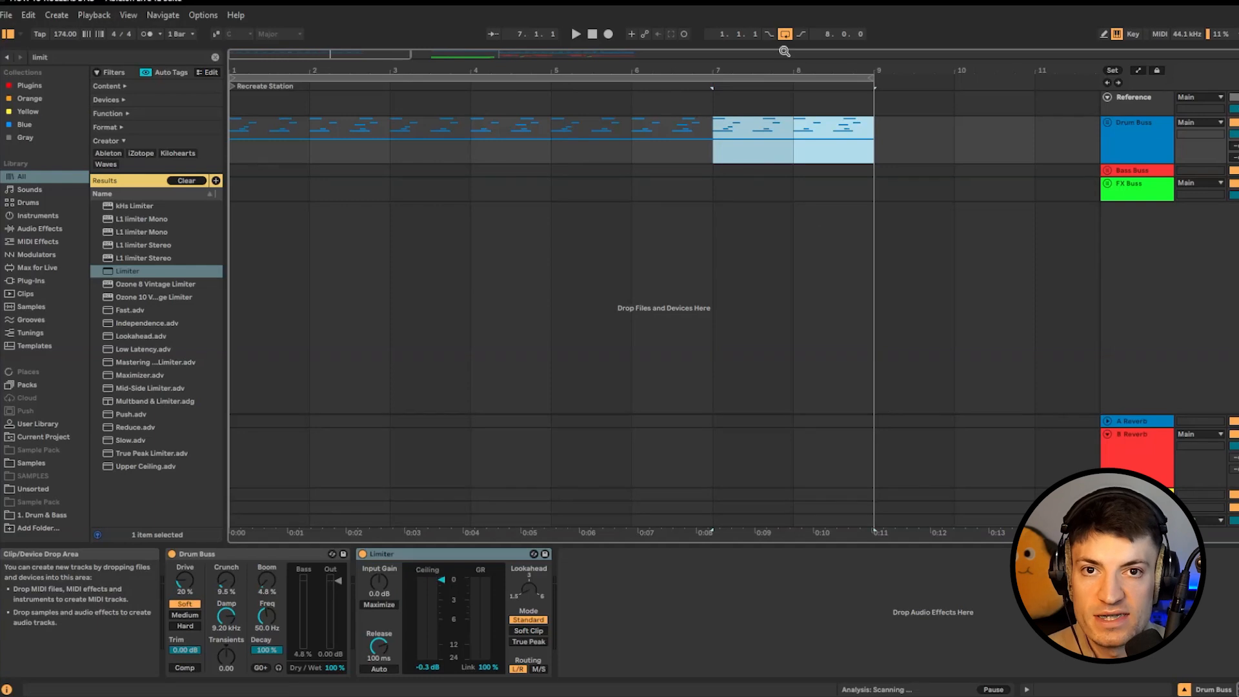
Clear the drum clips from bars 7 and 8 of the Drum Buss group.
drag(865, 148, 749, 147)
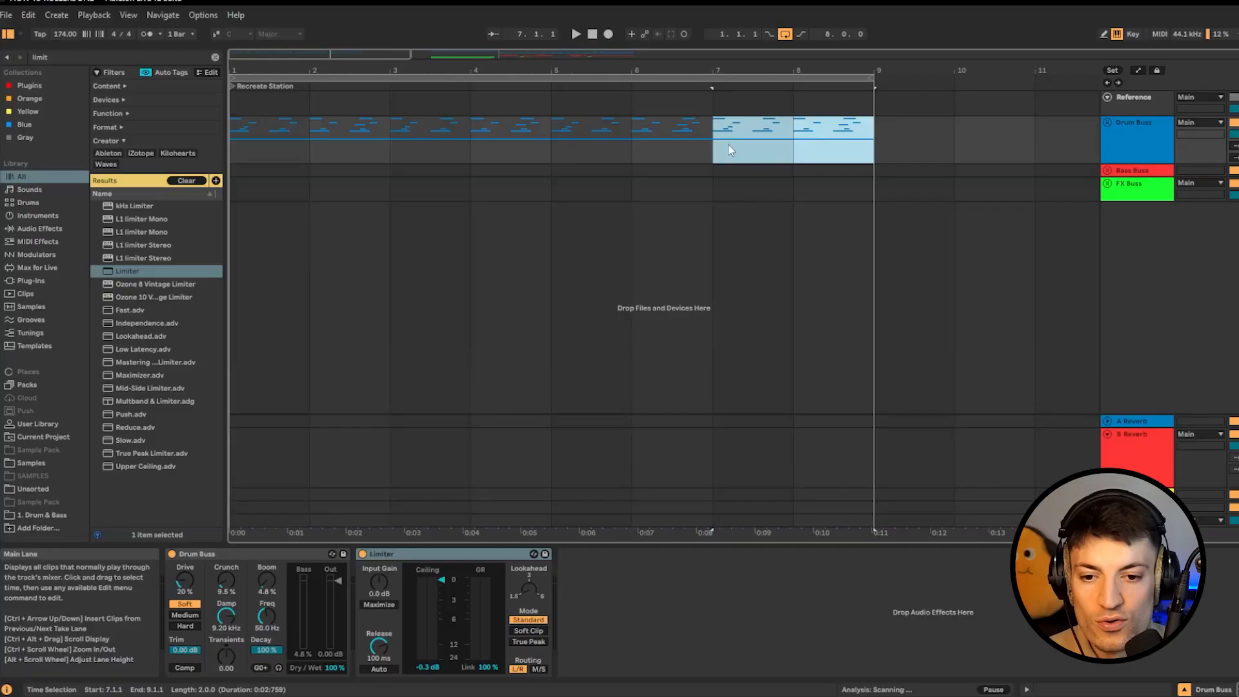
click(715, 192)
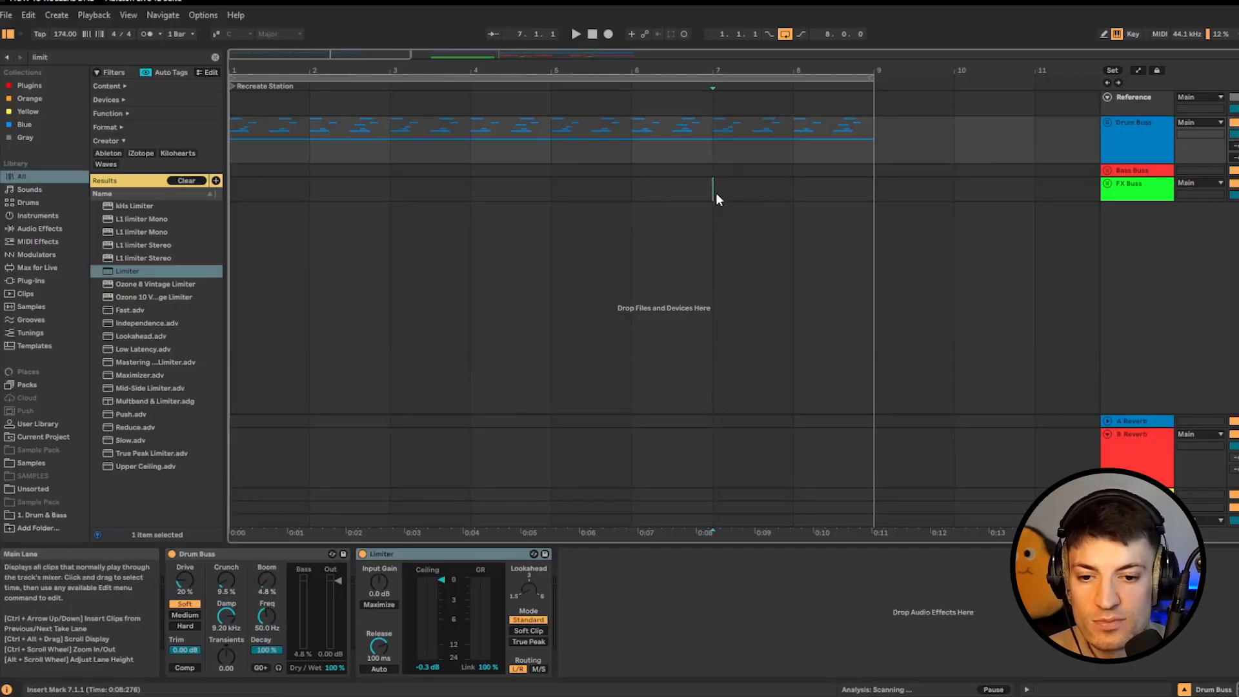
drag(714, 225, 867, 227)
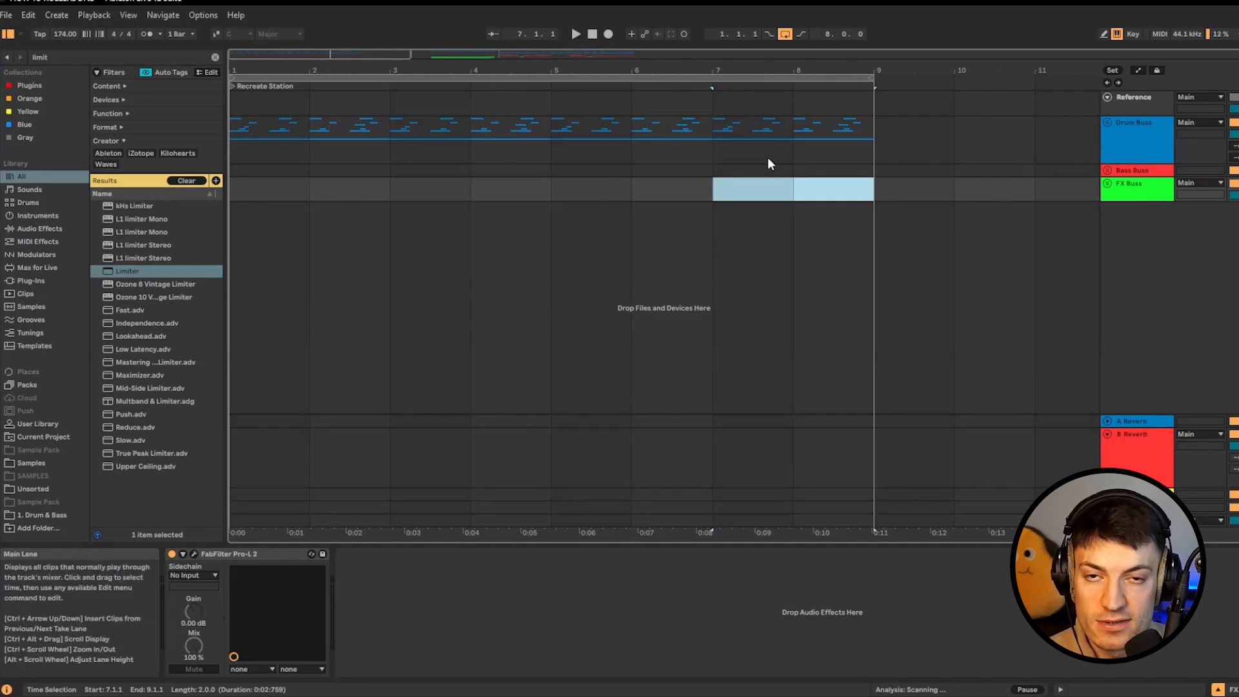
drag(685, 163, 853, 163)
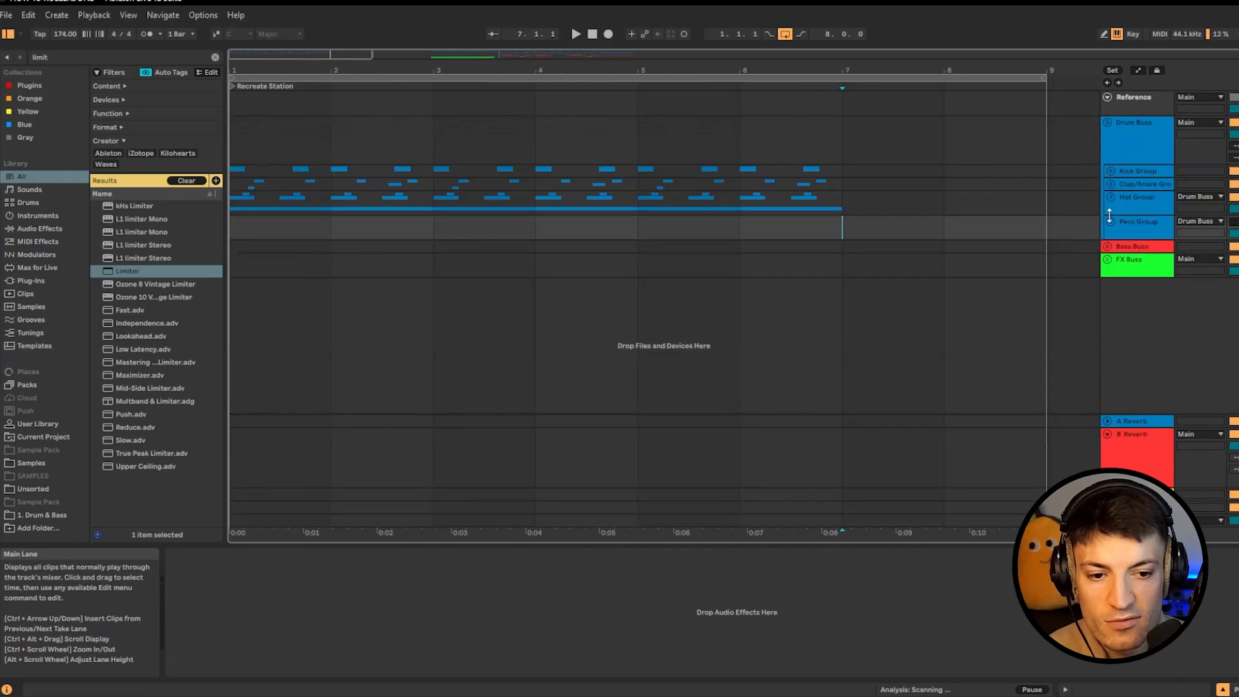
Unfold the Perc Group and paste the turn-around break loop onto the Extra 1 track, filling bars 7 and 8.
click(1110, 221)
scroll(803, 272, down, 2)
scroll(797, 226, down, 2)
click(765, 200)
scroll(765, 219, down, 2)
scroll(765, 218, up, 3)
click(874, 277)
scroll(907, 282, down, 3)
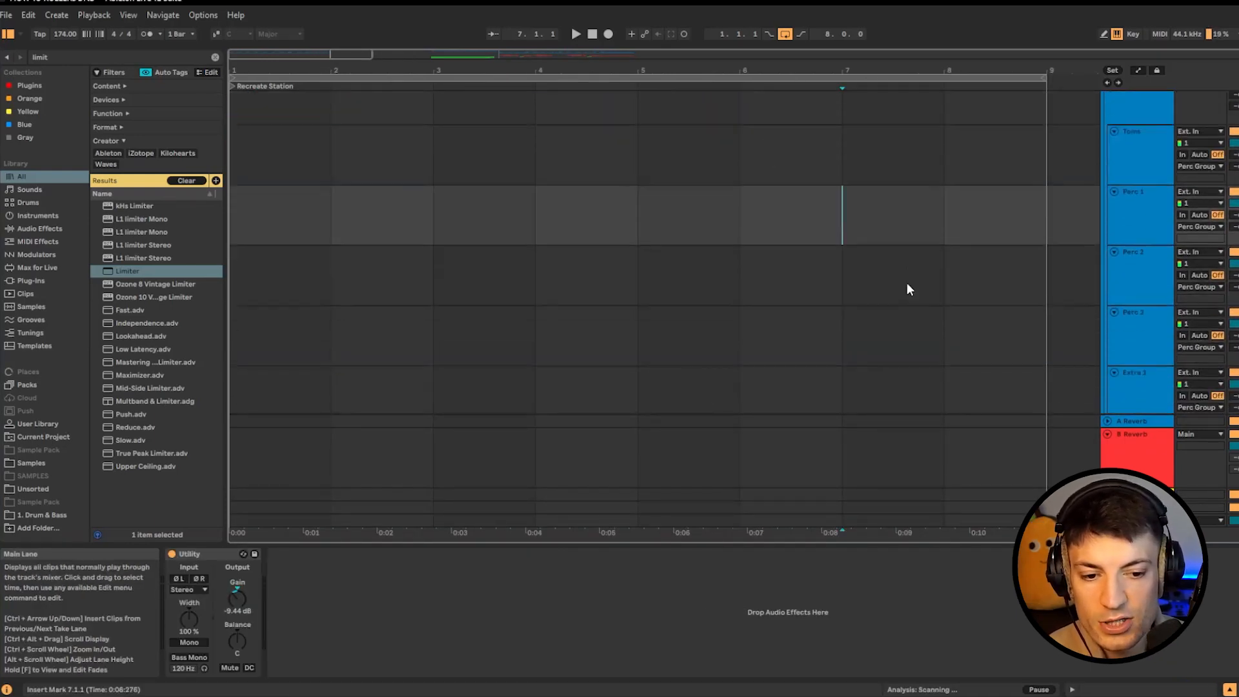
click(847, 314)
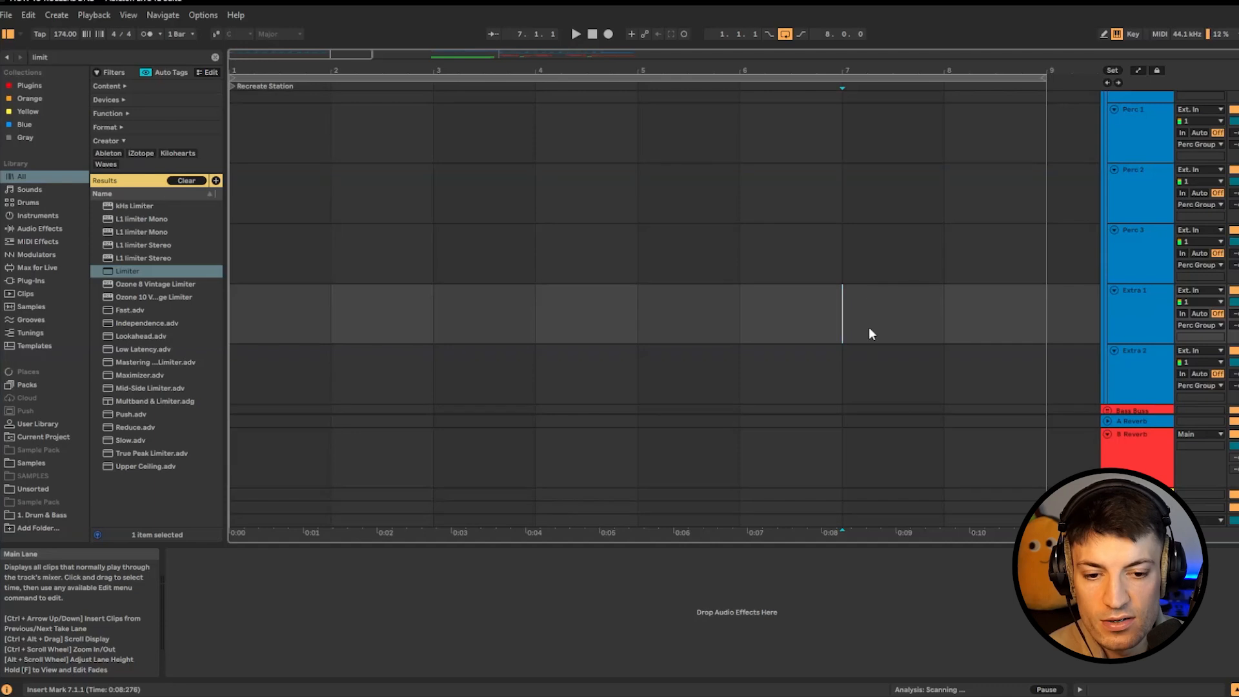
key(ctrl+v)
ctrl+scroll(881, 311, up, 3)
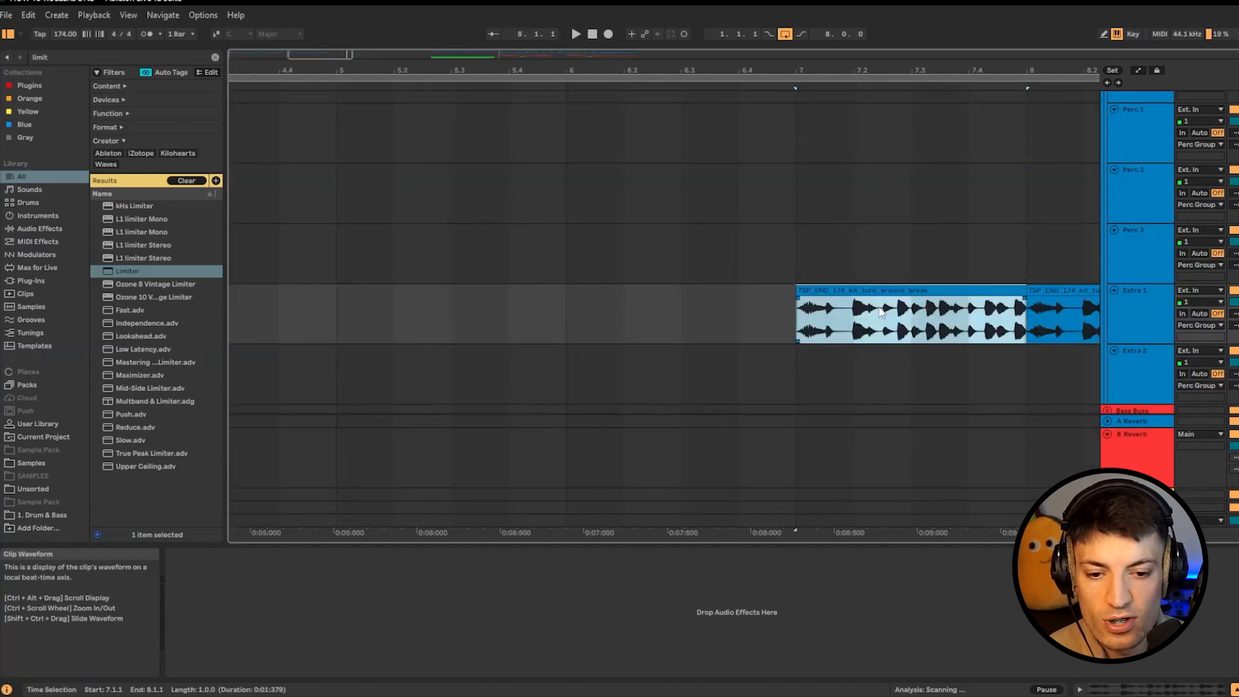
click(795, 327)
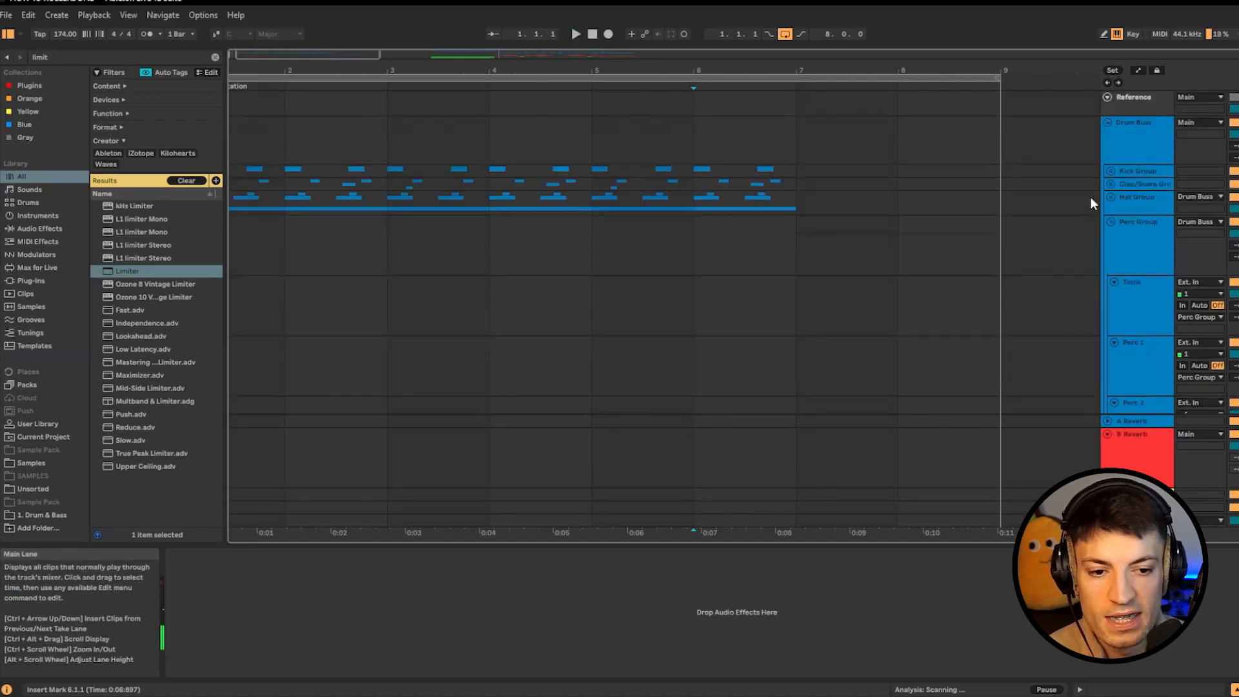
Copy the Kick 1 clip at bar 6 to bar 7 and duplicate the last two-bar Rides loop through bars 7 and 8.
click(1108, 196)
click(1110, 172)
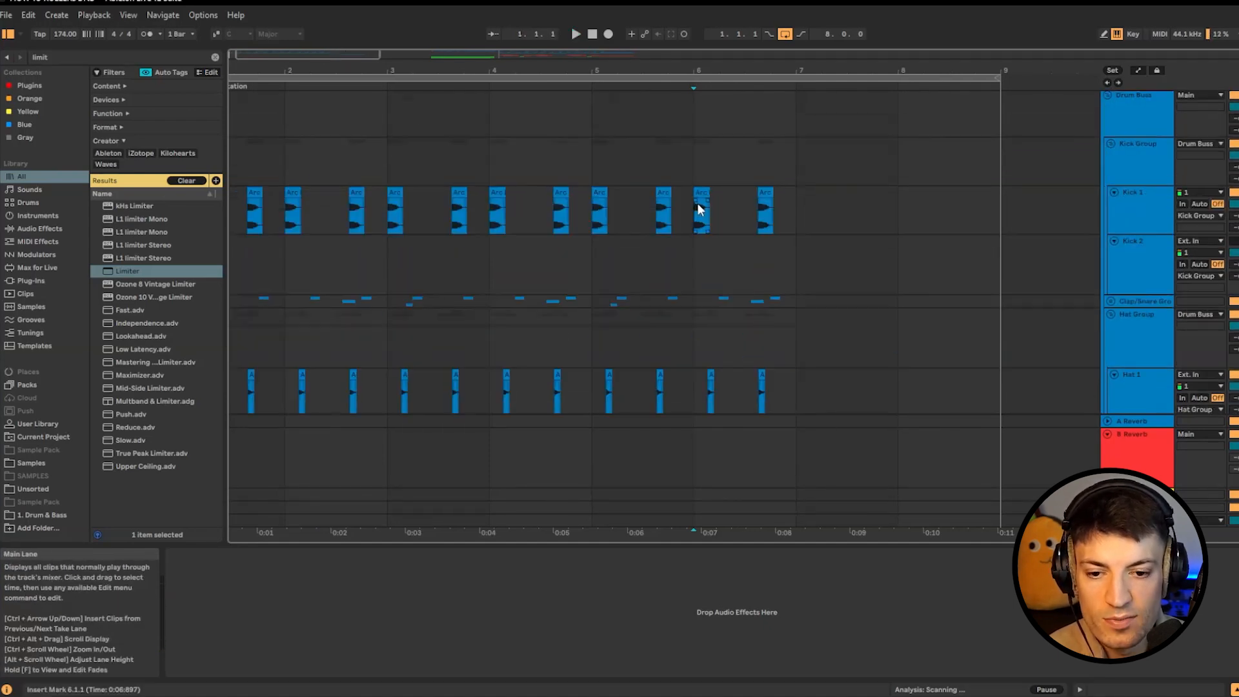
click(700, 208)
click(807, 206)
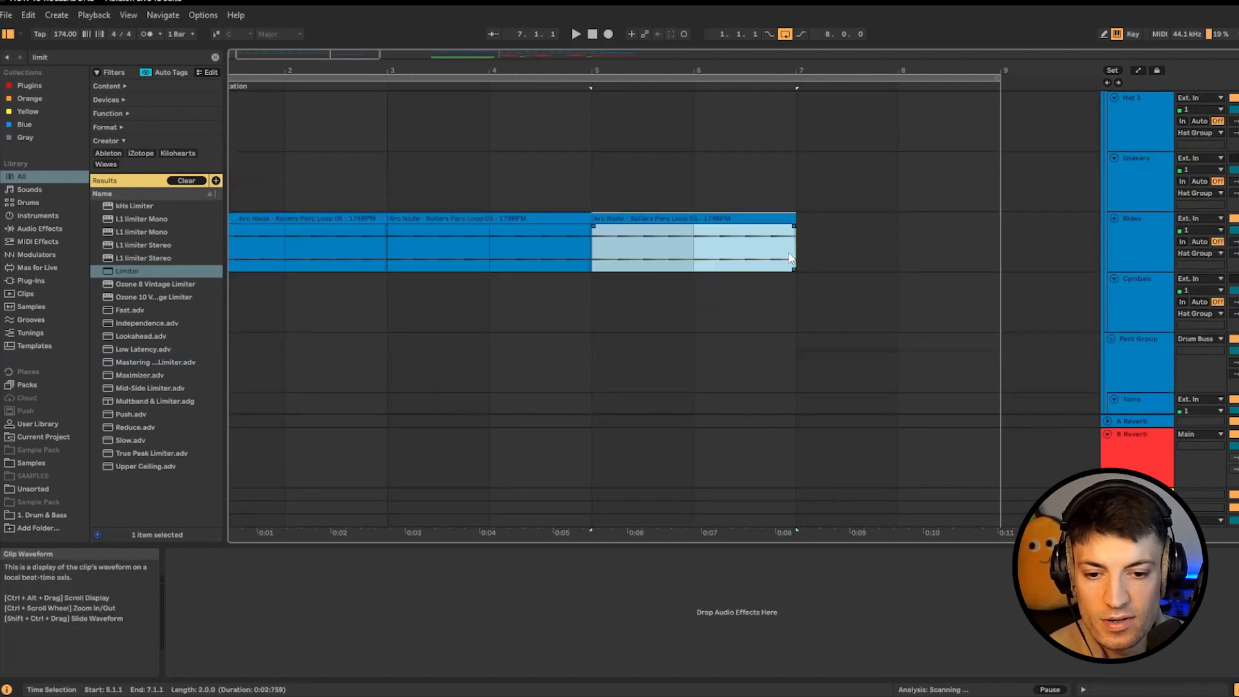
key(ctrl+d)
Play the arrangement from 6.1.1 to check the drum change going into bars 7 and 8.
click(714, 247)
key(space)
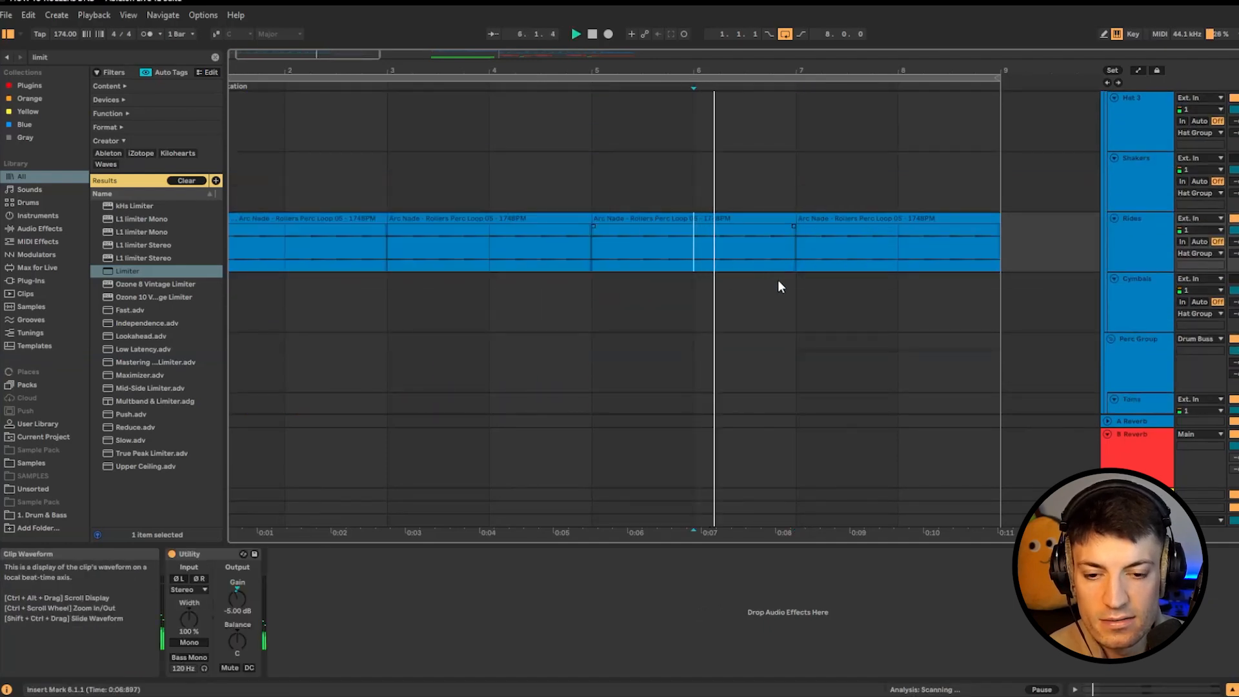
scroll(839, 322, up, 5)
scroll(861, 263, down, 5)
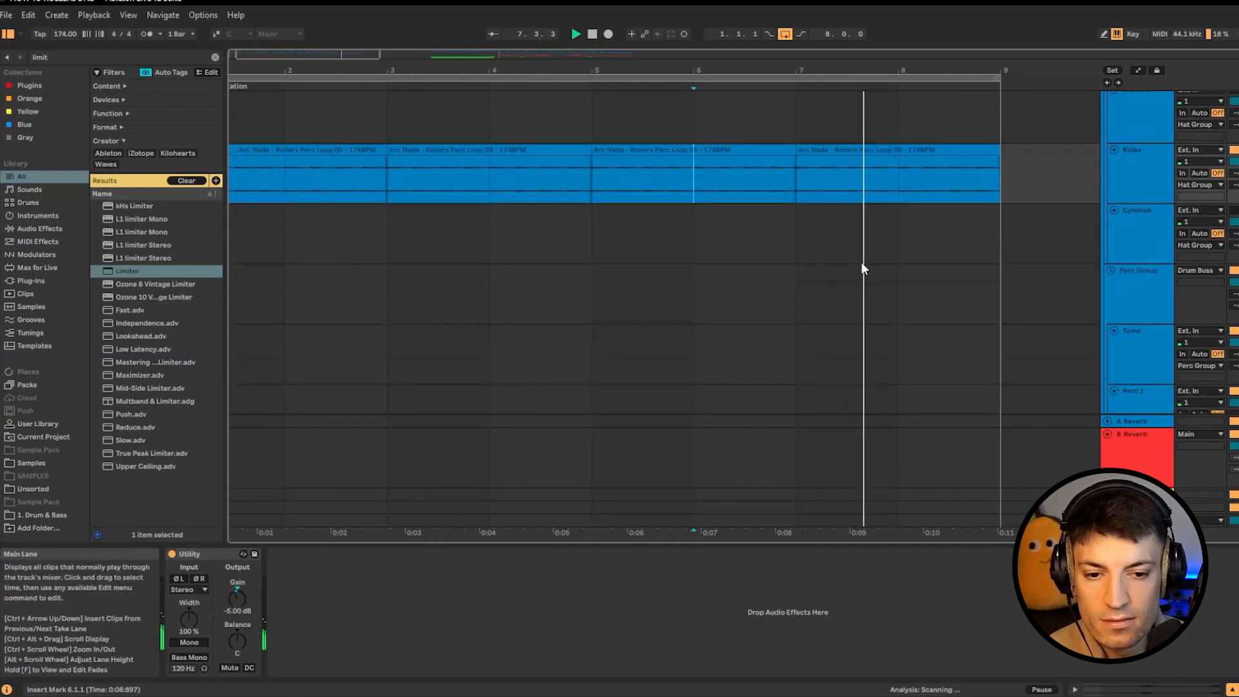
key(space)
scroll(881, 253, up, 10)
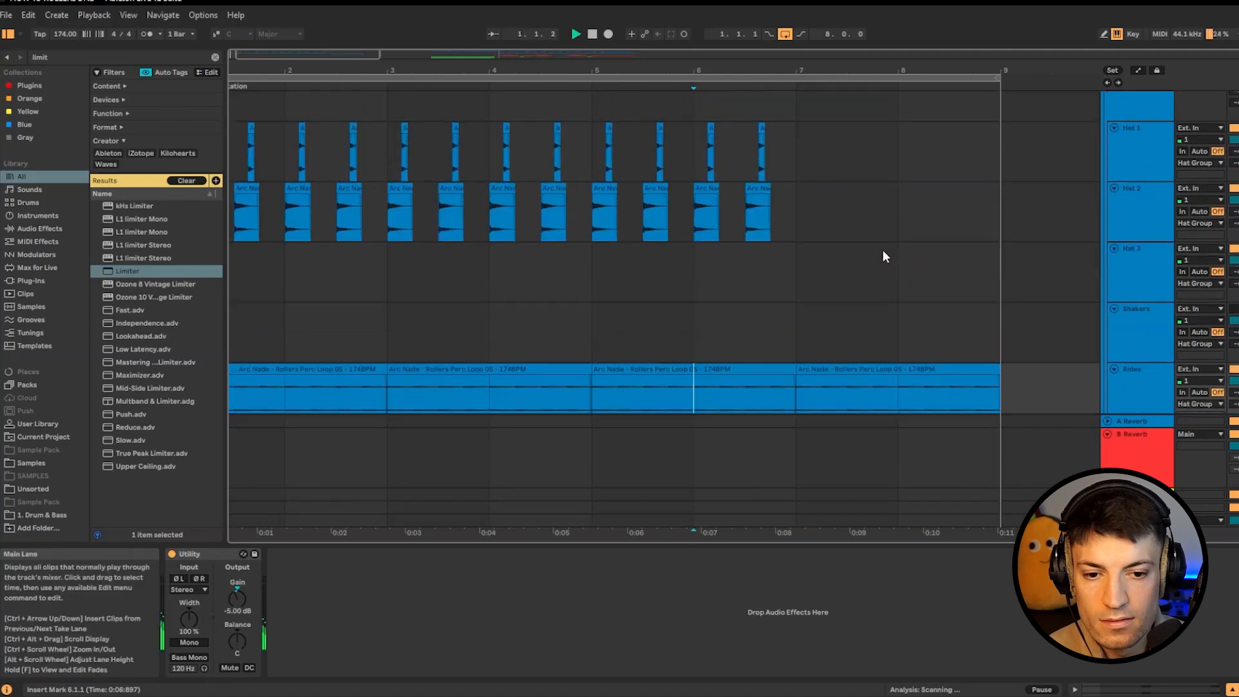
click(802, 142)
key(z)
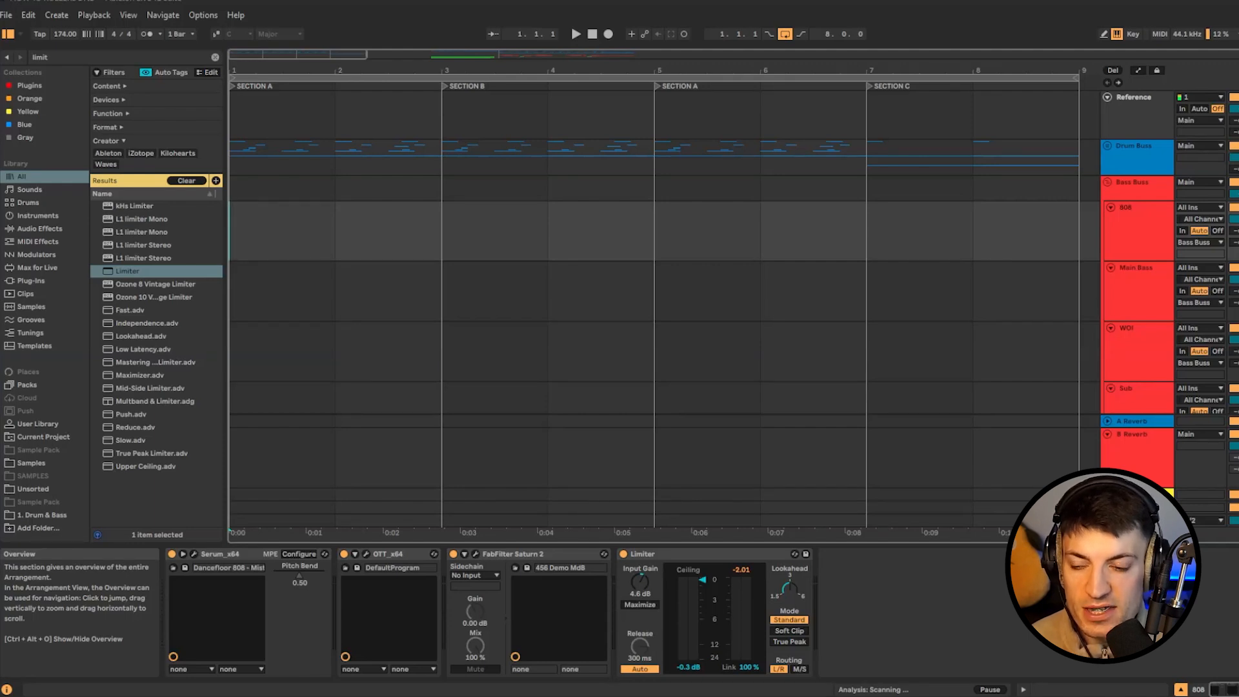
drag(265, 194, 1063, 361)
click(874, 191)
click(335, 188)
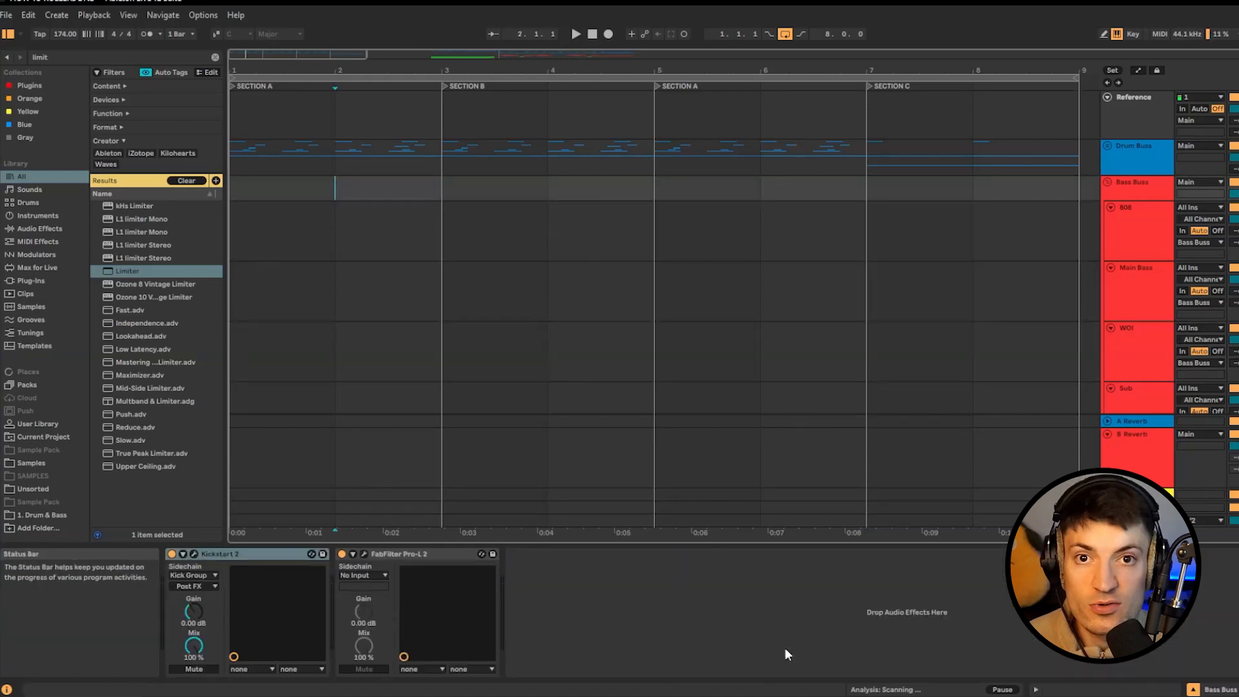
drag(237, 223, 420, 370)
drag(656, 208, 849, 400)
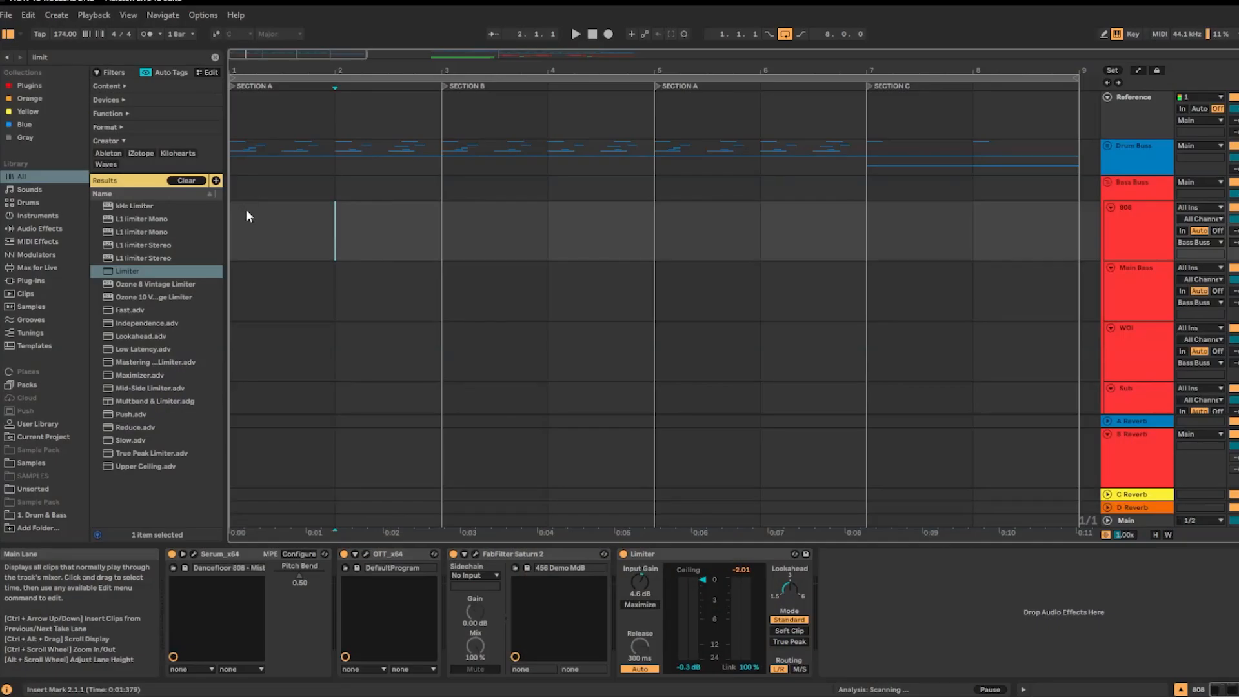
drag(246, 216, 379, 307)
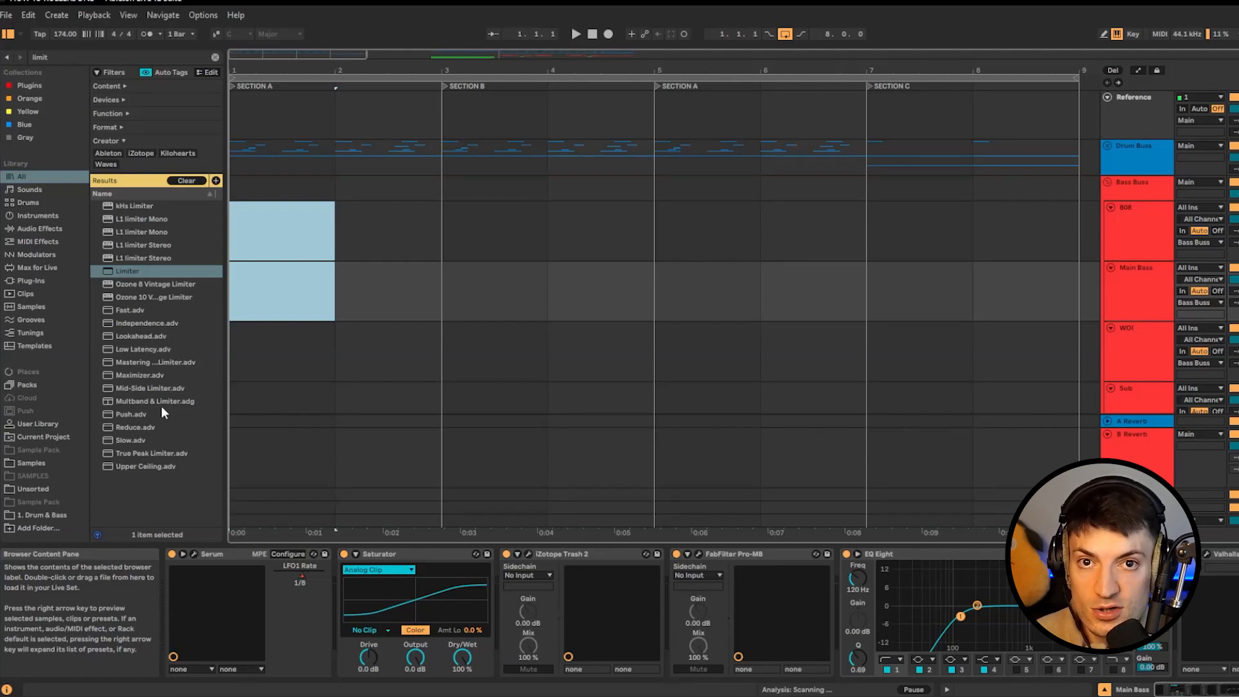
click(258, 276)
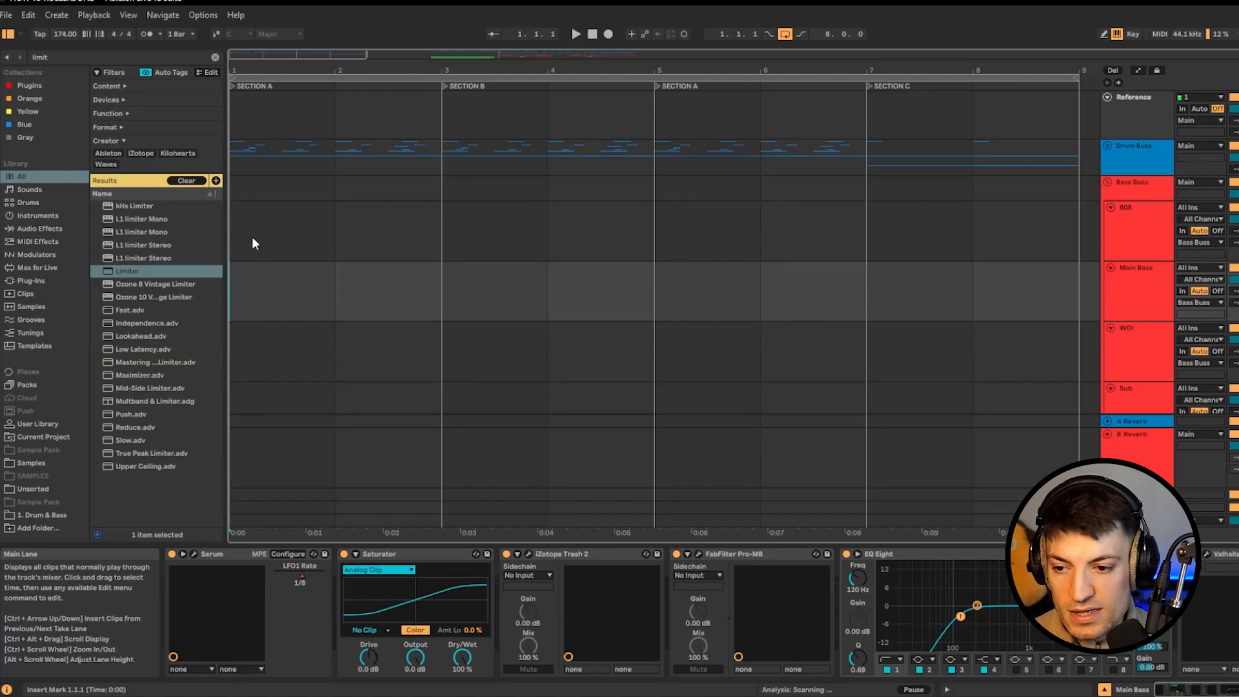
drag(252, 243, 420, 251)
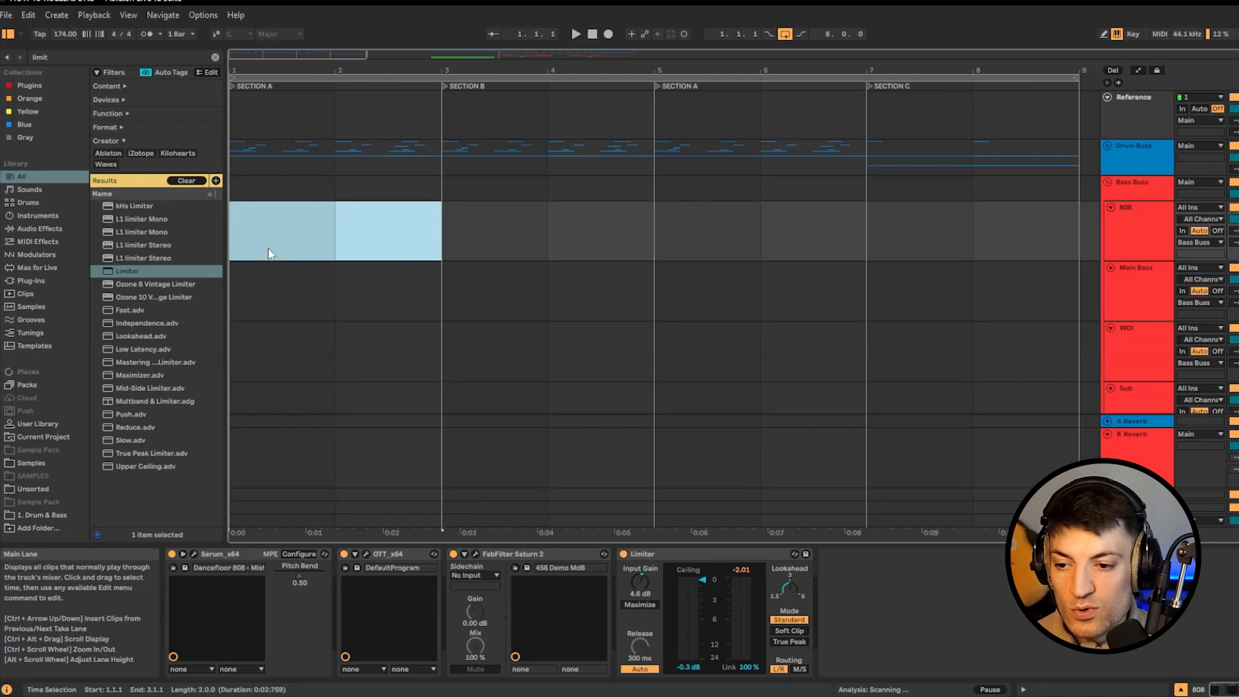
click(265, 246)
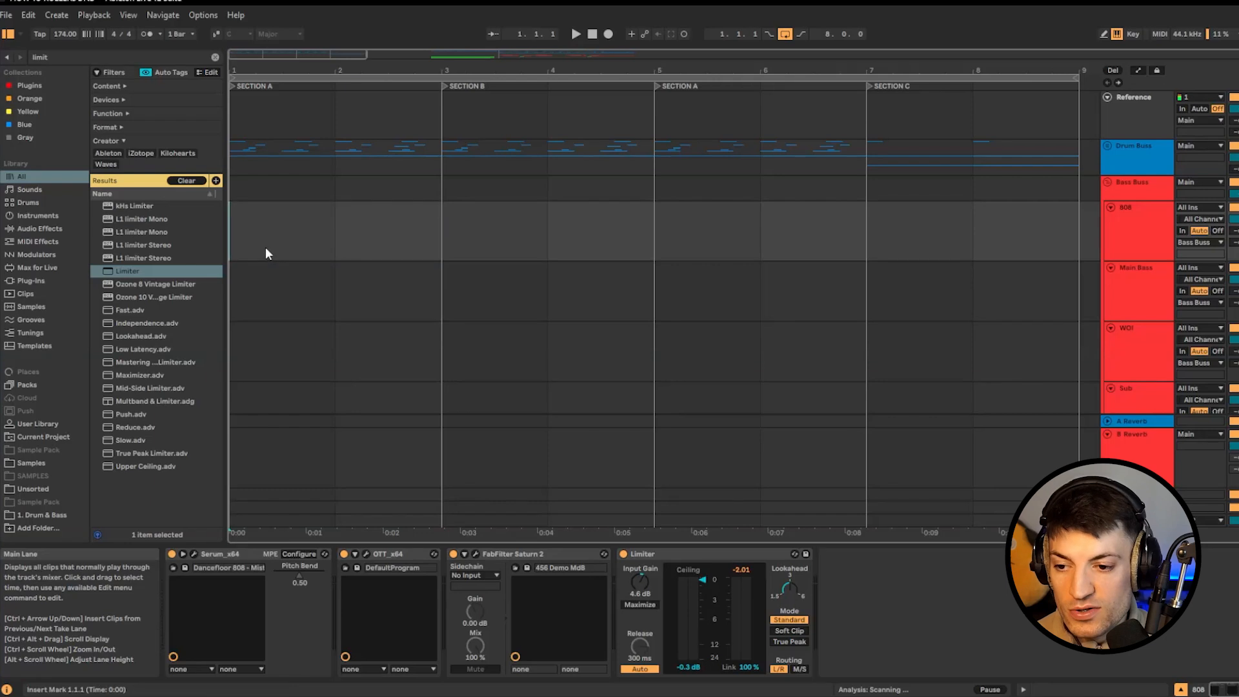
Open Serum on the 808 track and browse its preset folders, including Arc Nade's 100 Dancefloor Presets.
click(1134, 227)
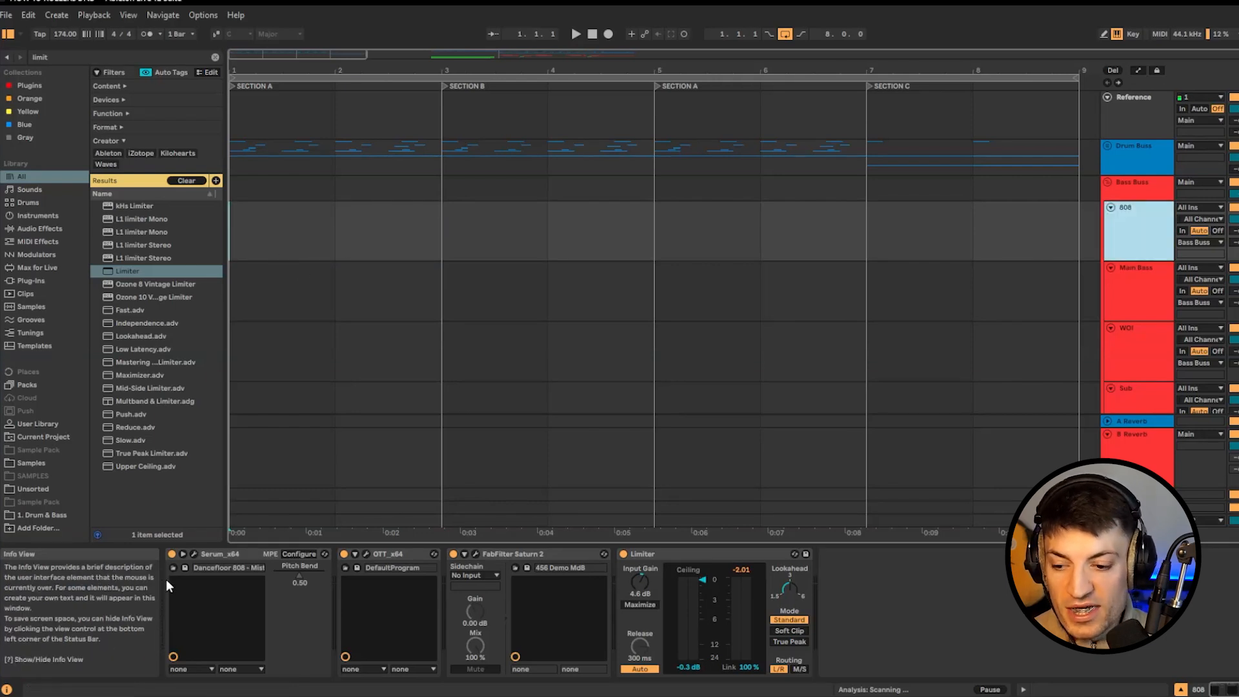
click(192, 554)
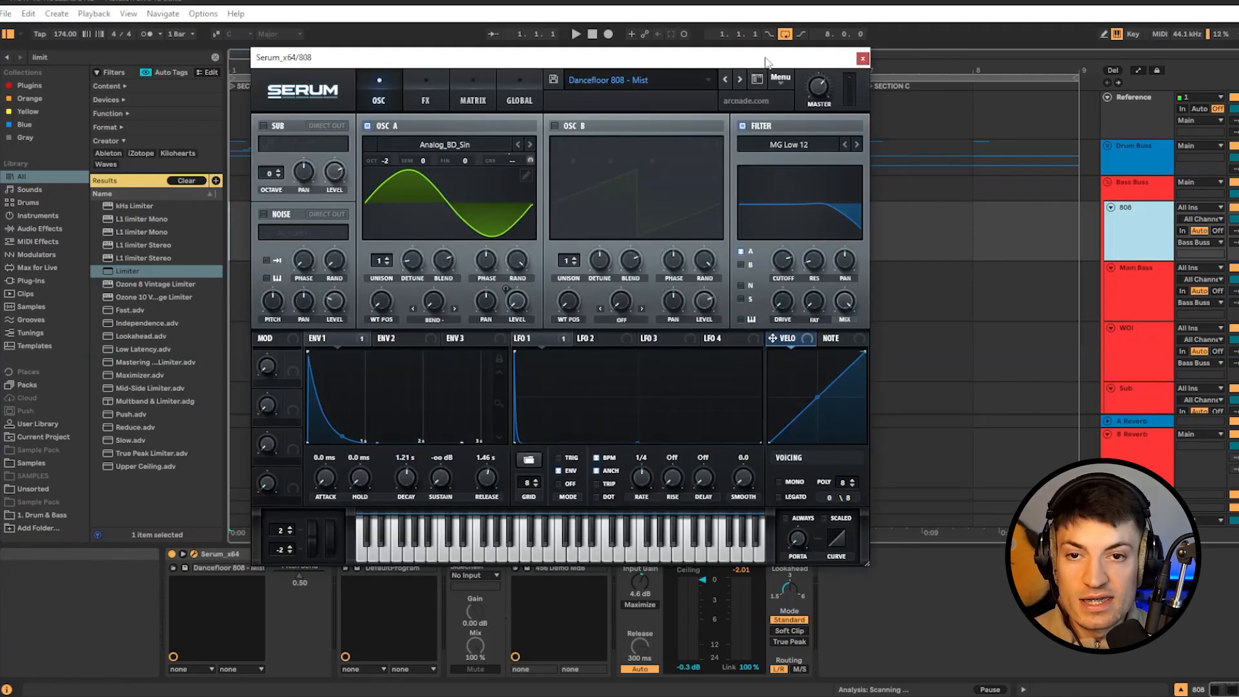
click(628, 83)
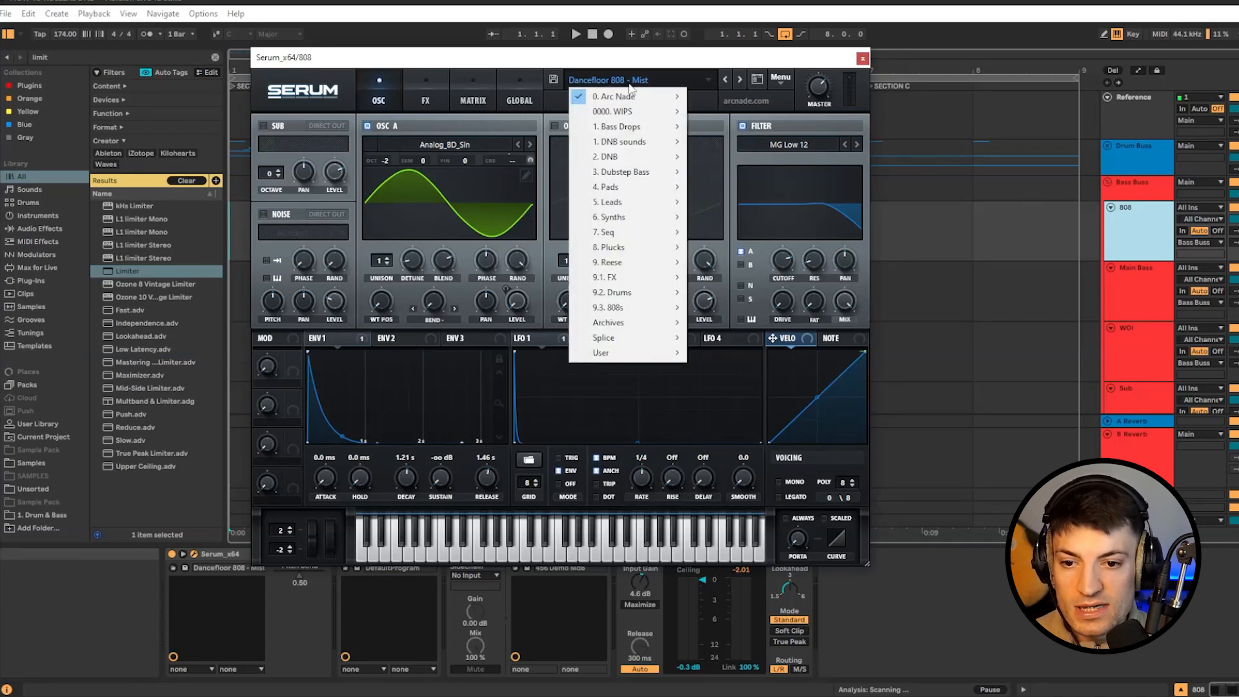
mouse_move(650, 98)
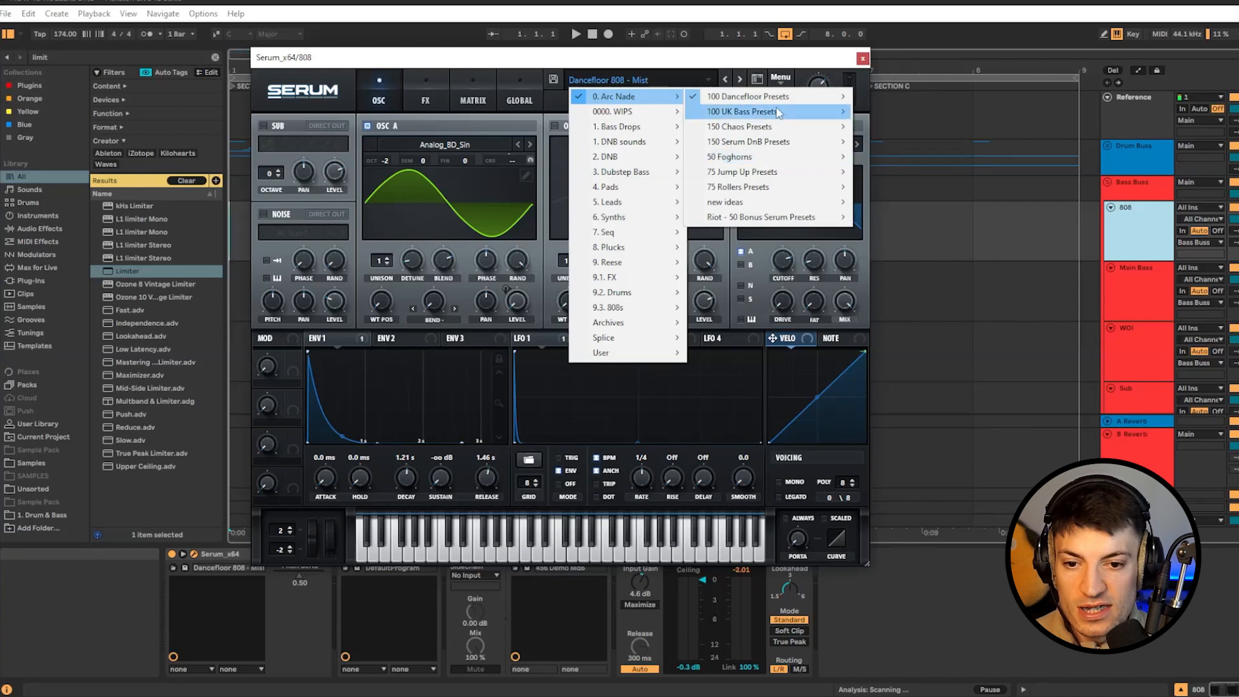
mouse_move(758, 97)
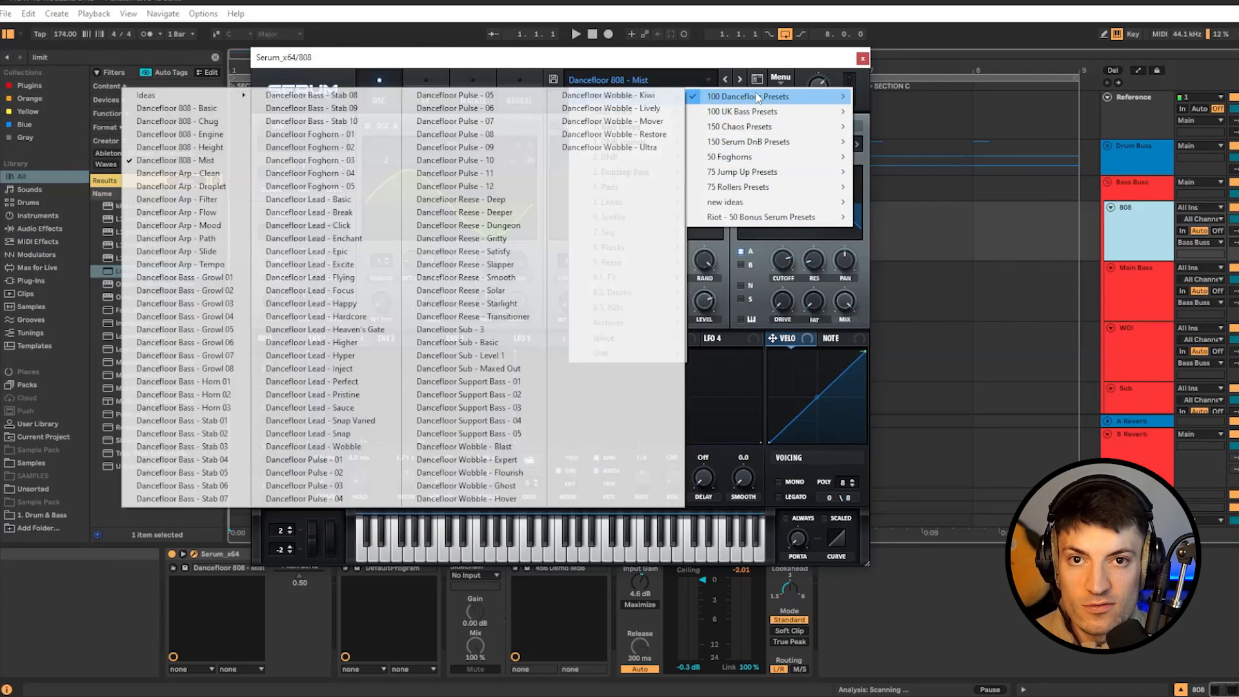
click(720, 61)
click(709, 80)
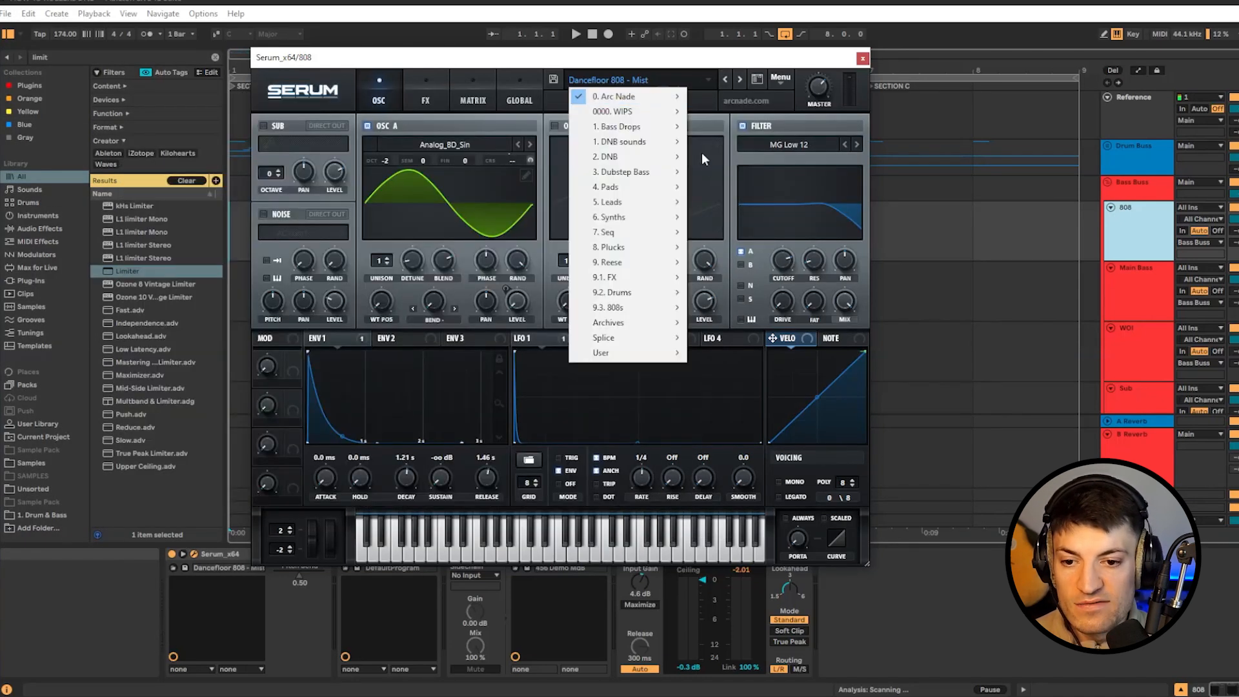
mouse_move(631, 159)
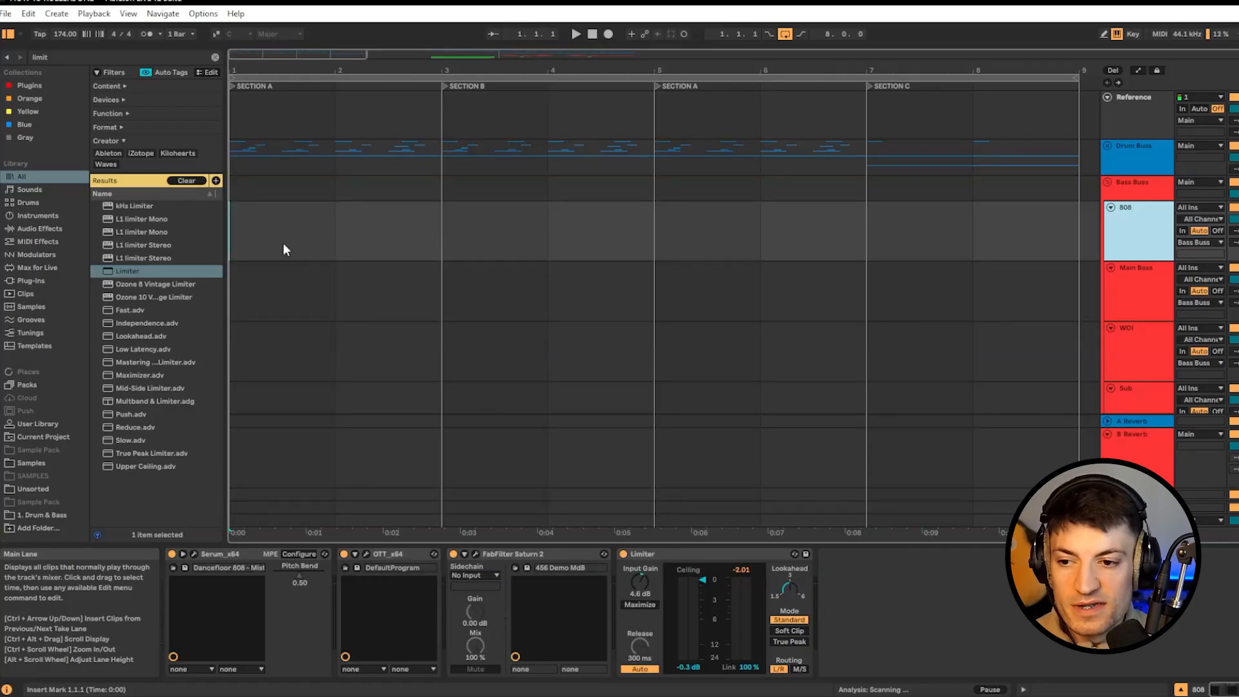
Examine the Dancefloor 808 - Mist preset in Serum, covering oscillator A, its LFO 1 modulation and the effects rack.
scroll(284, 249, down, 1)
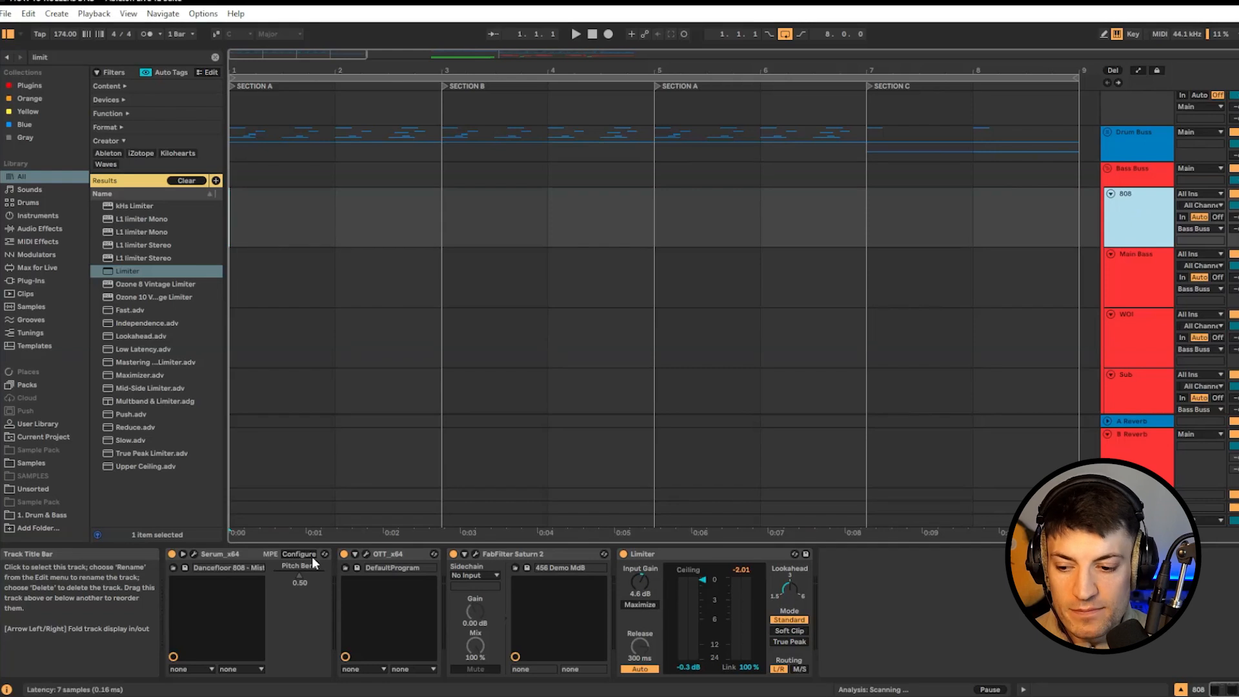
click(193, 554)
click(608, 79)
mouse_move(619, 96)
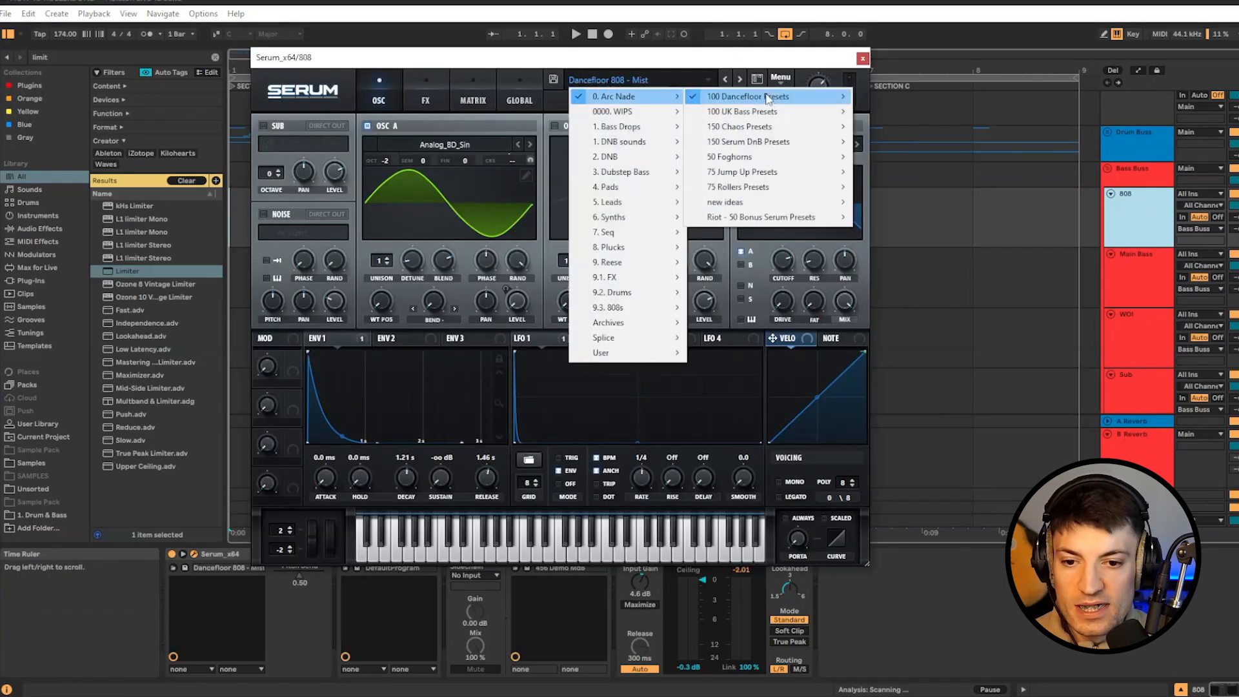
mouse_move(768, 98)
click(505, 57)
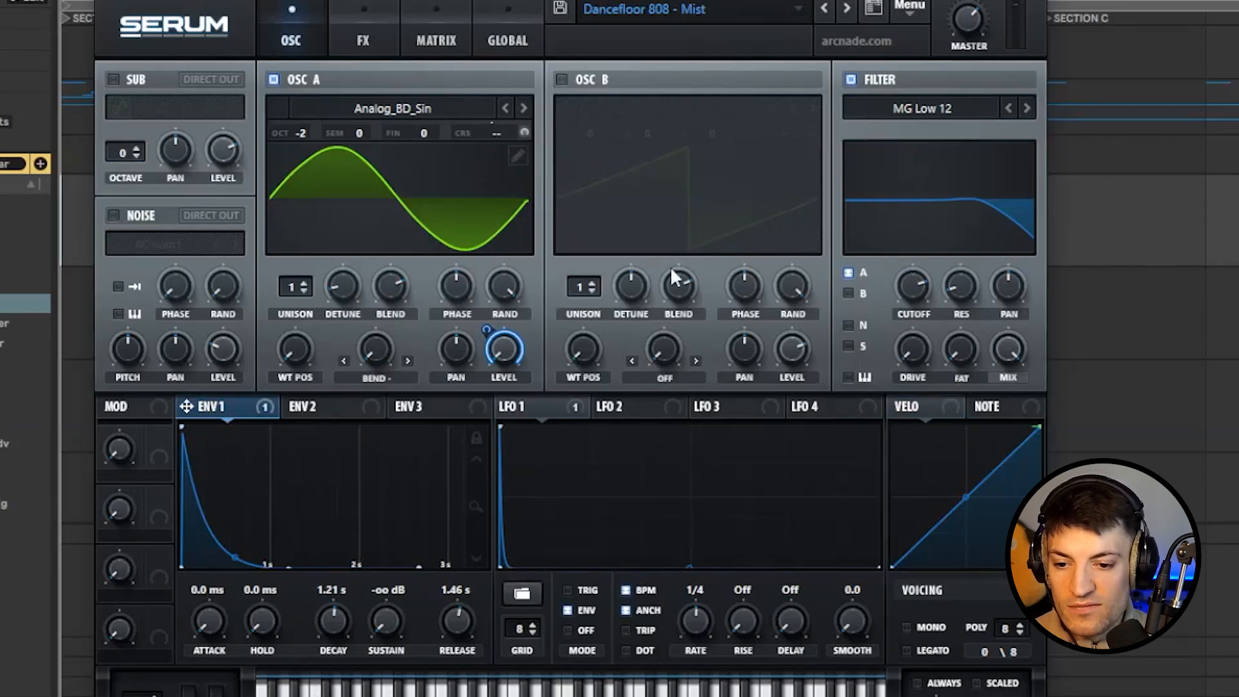
click(545, 411)
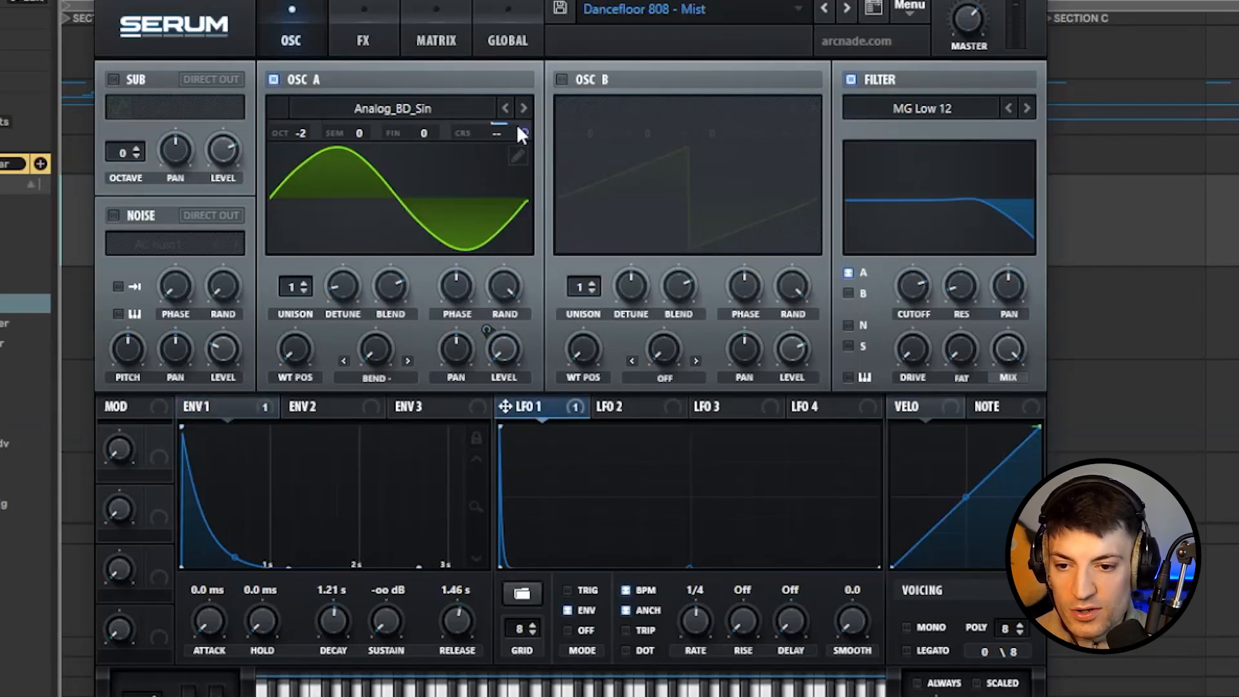
drag(524, 129, 525, 126)
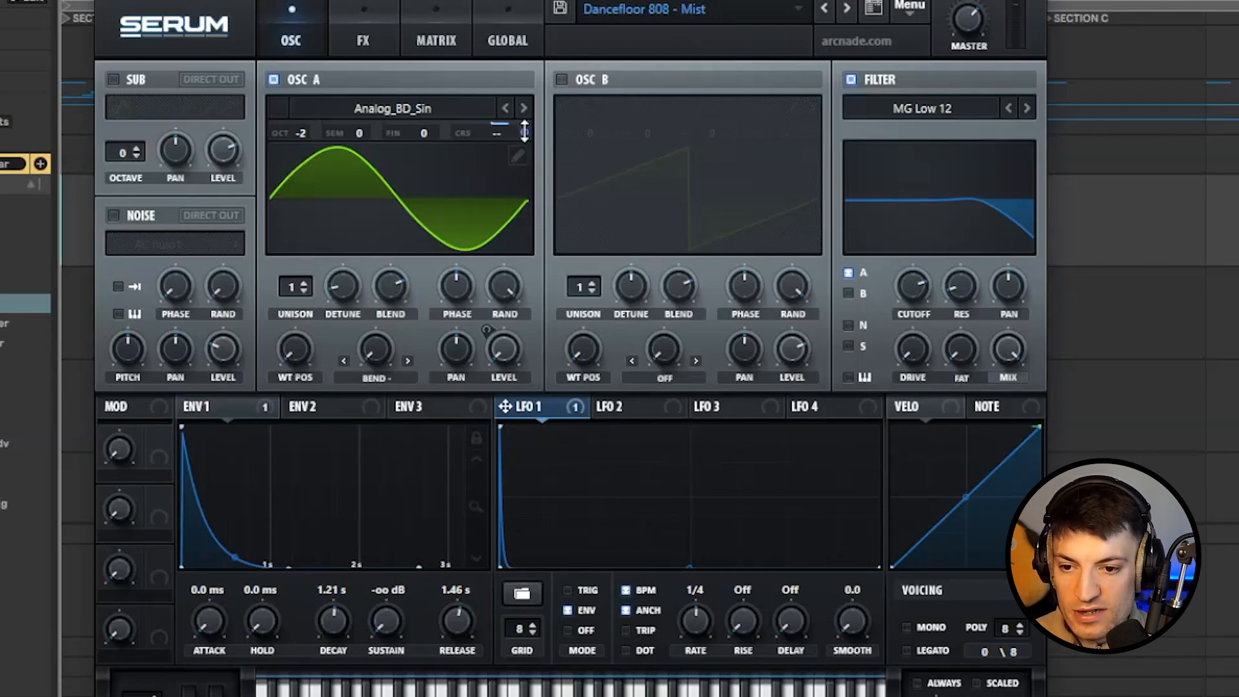
click(351, 32)
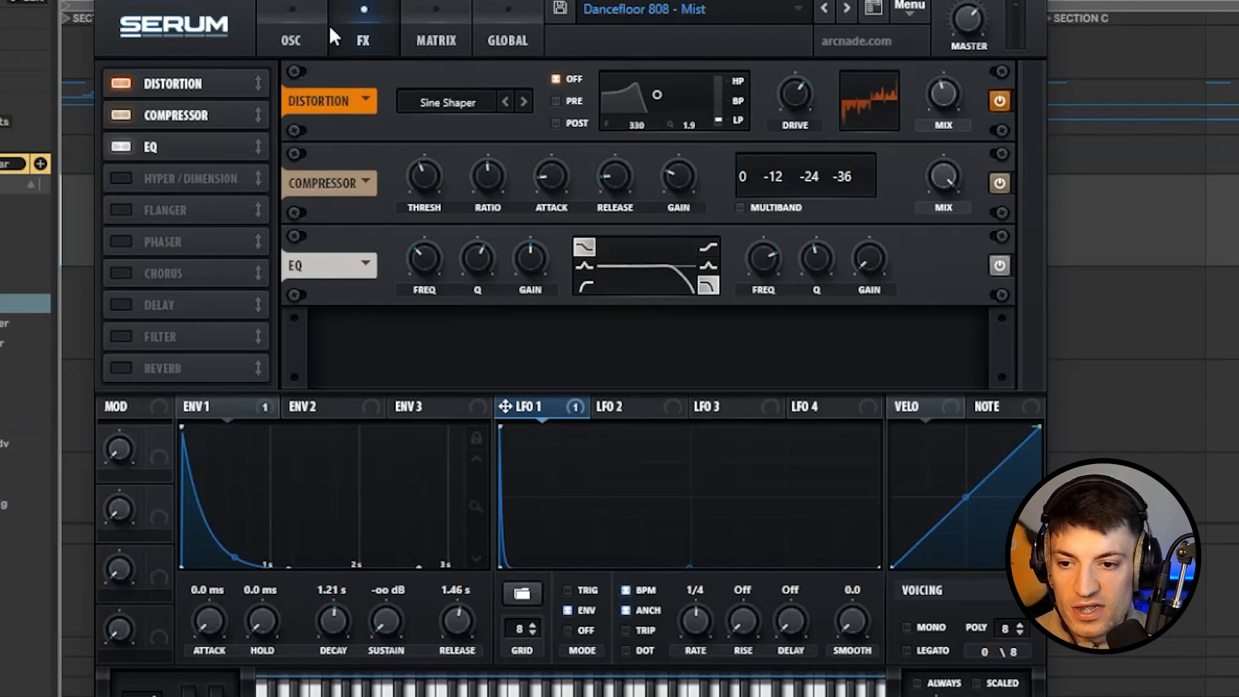
click(310, 33)
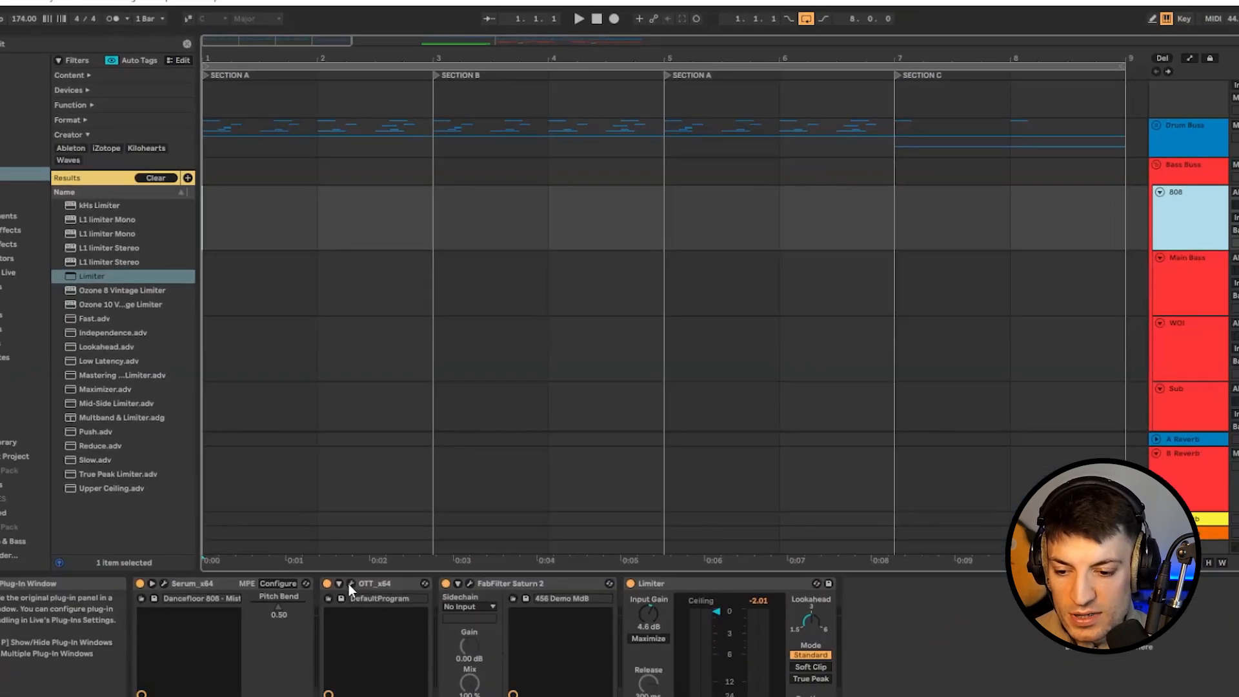
Inspect the OTT and FabFilter Saturn 2 settings in the 808 track's device chain and close both plug-ins.
click(366, 554)
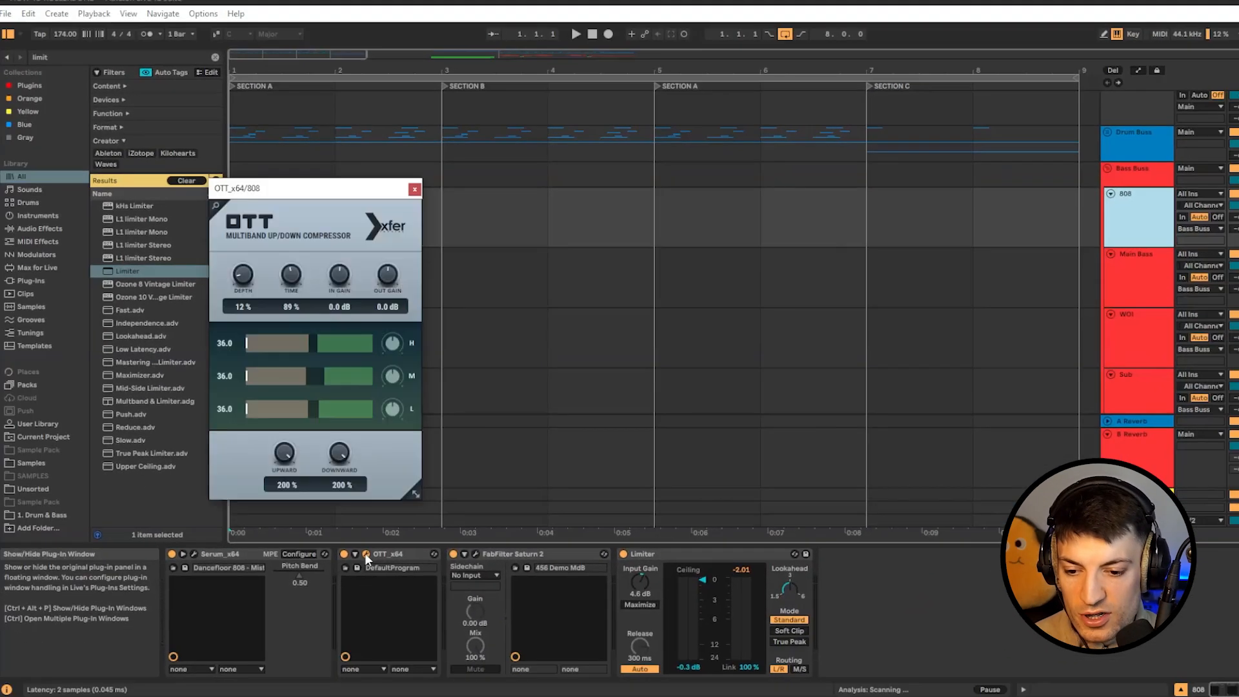
click(475, 554)
click(641, 201)
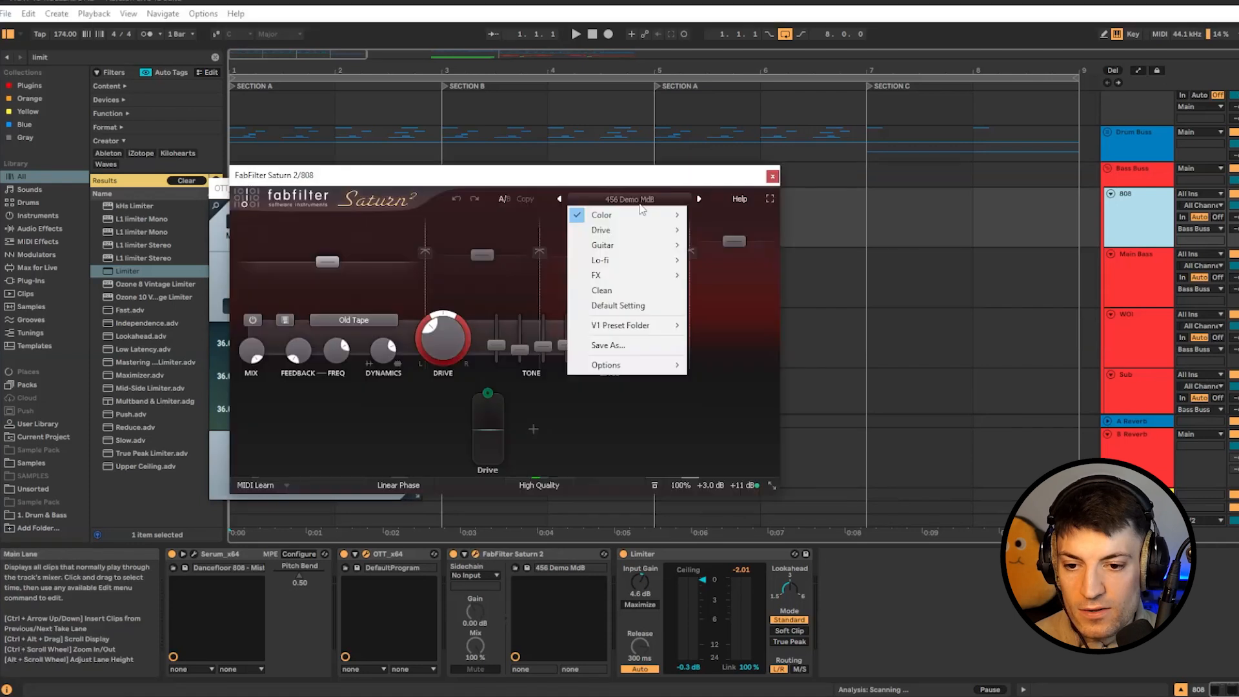
click(772, 176)
click(415, 188)
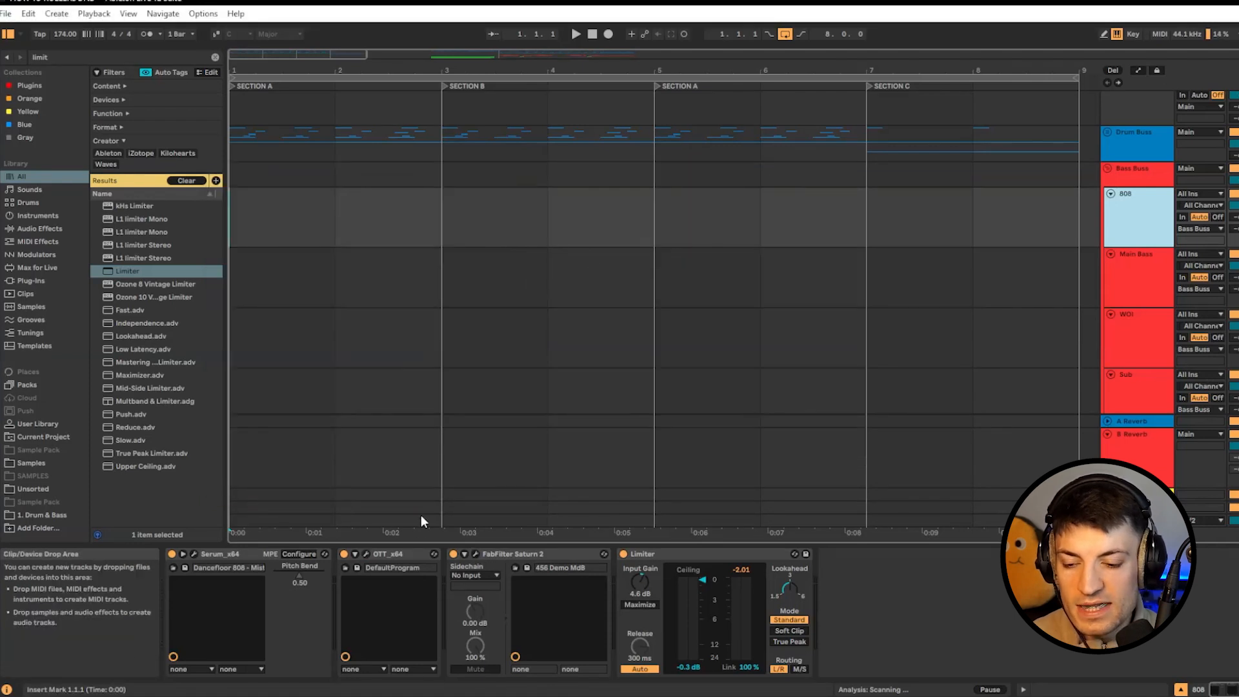
click(193, 554)
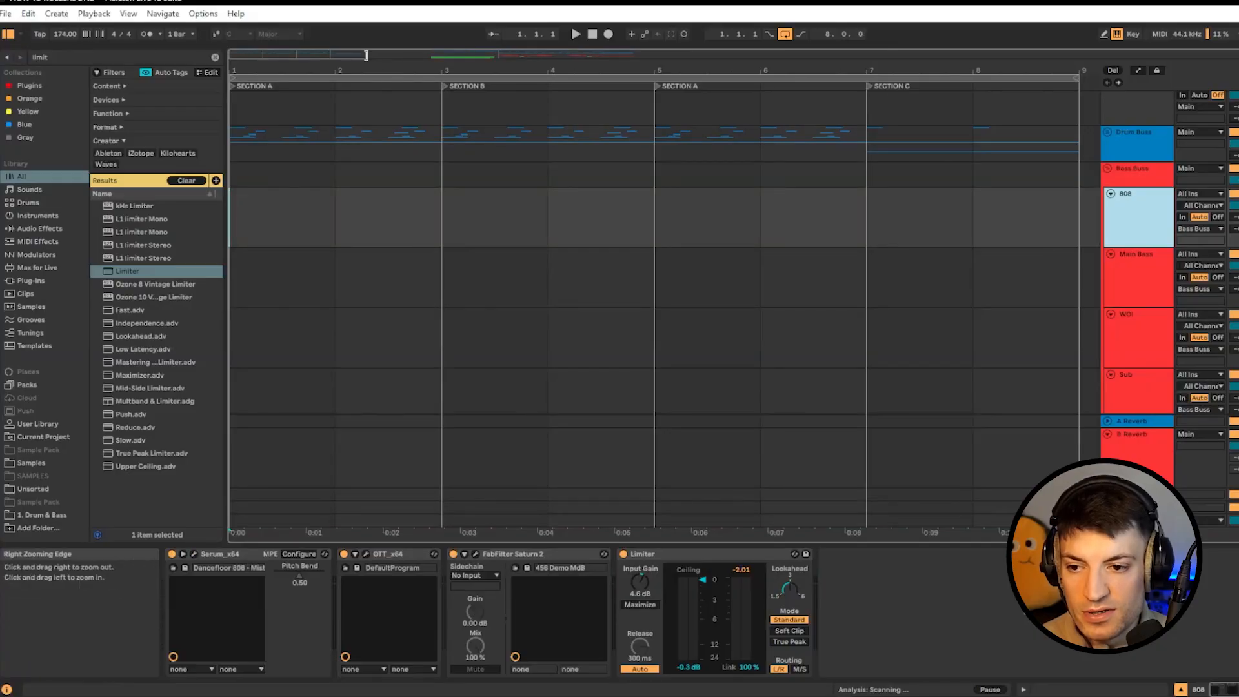
Insert a two-bar MIDI clip at 1.1.1 on the 808 track, add an E2 note from 1.1 to 1.3 and audition it.
drag(367, 57, 936, 232)
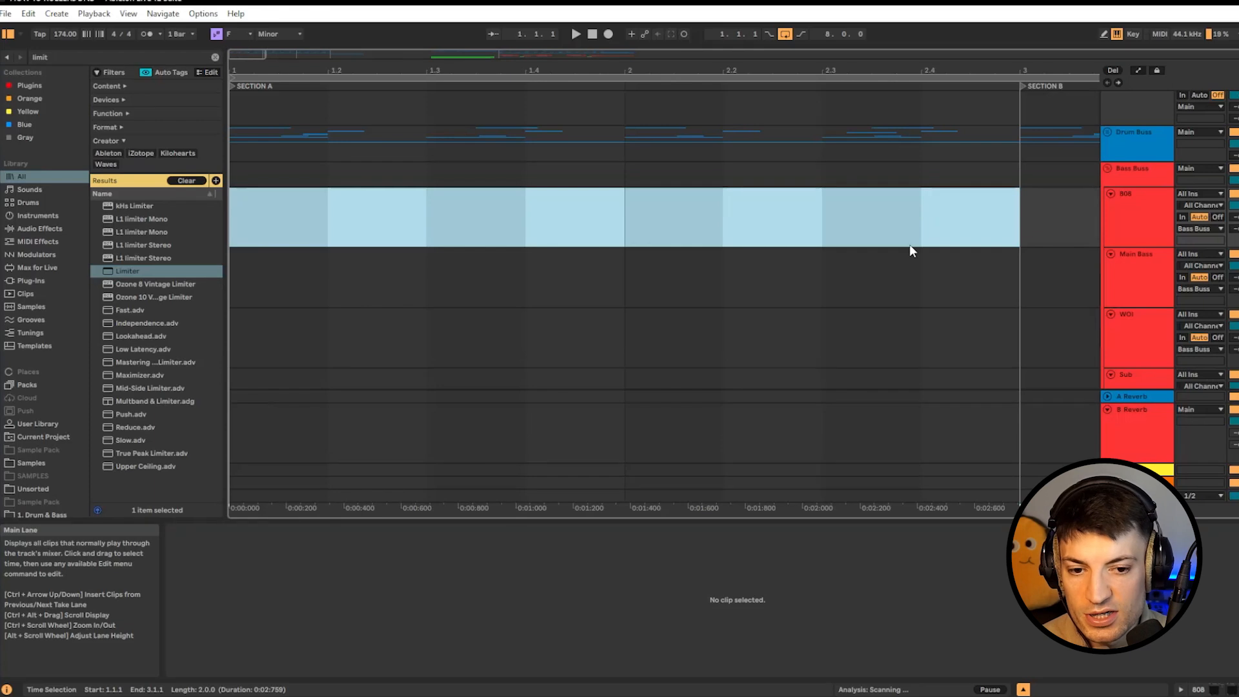
key(ctrl+shift+m)
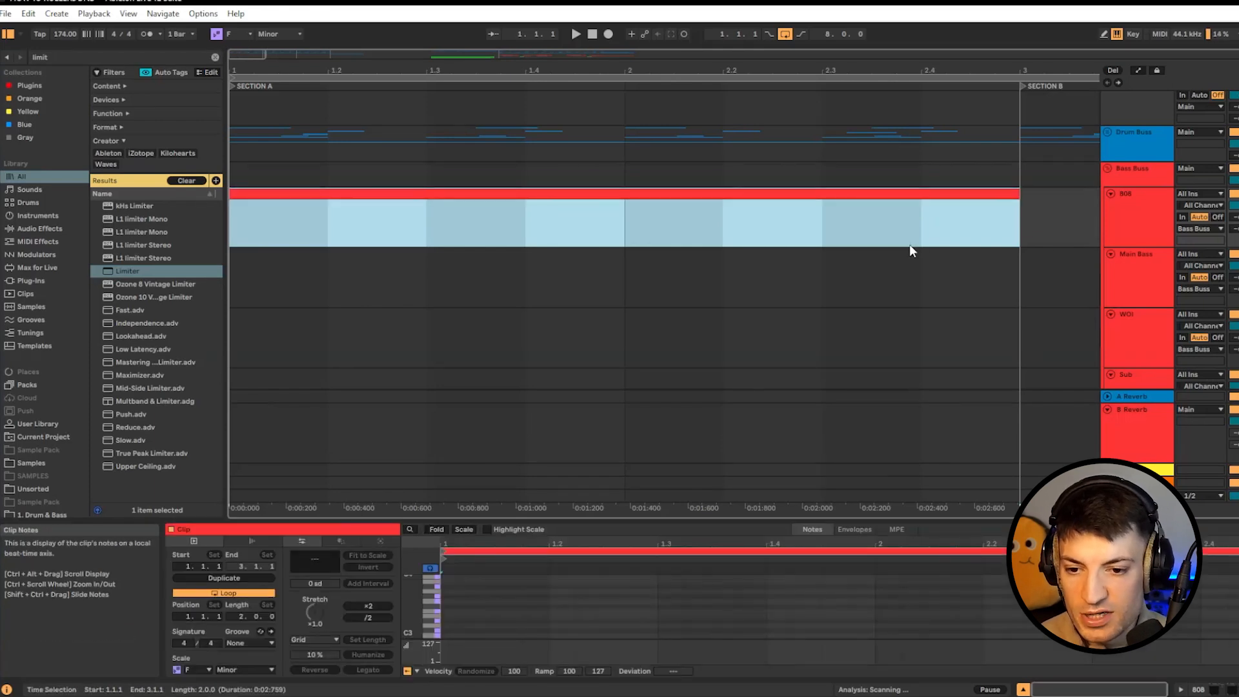
drag(587, 522, 586, 406)
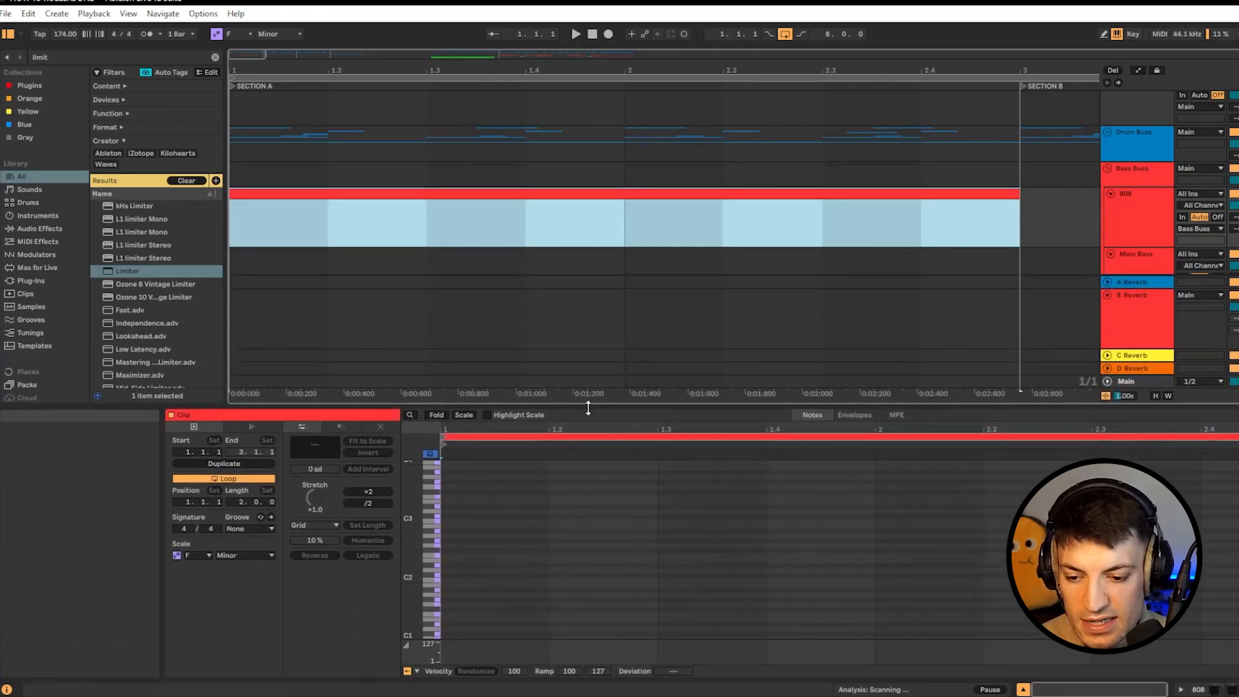
double_click(451, 561)
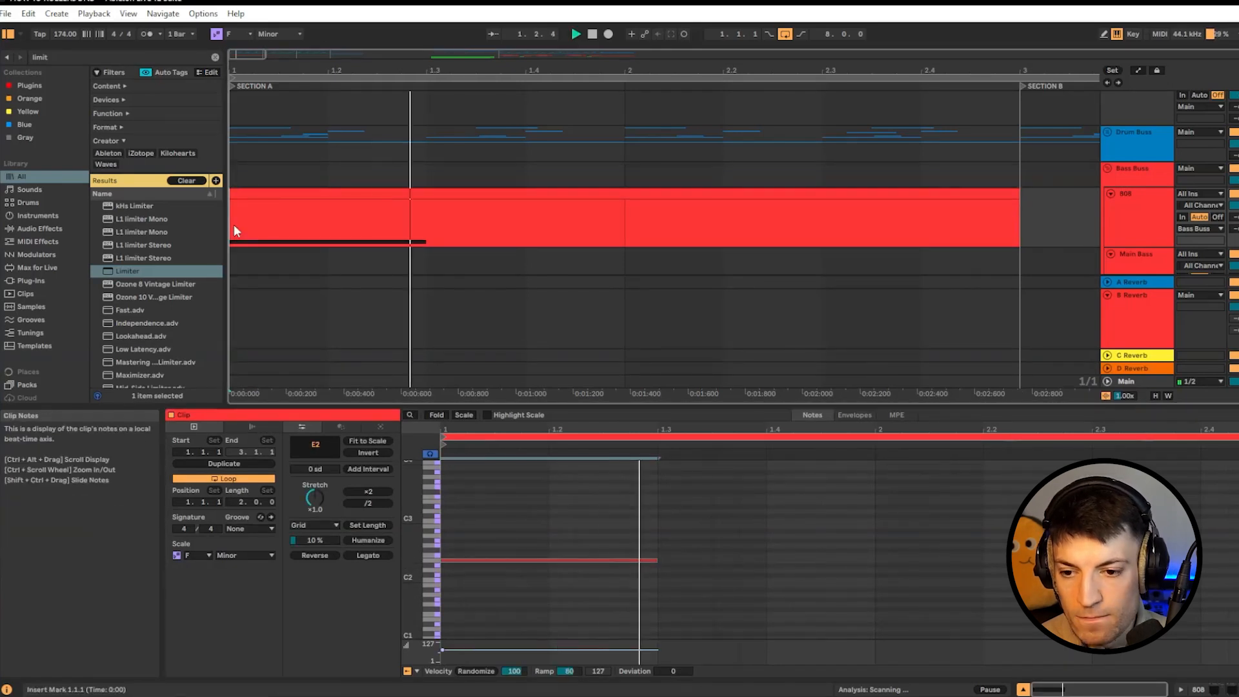
key(space)
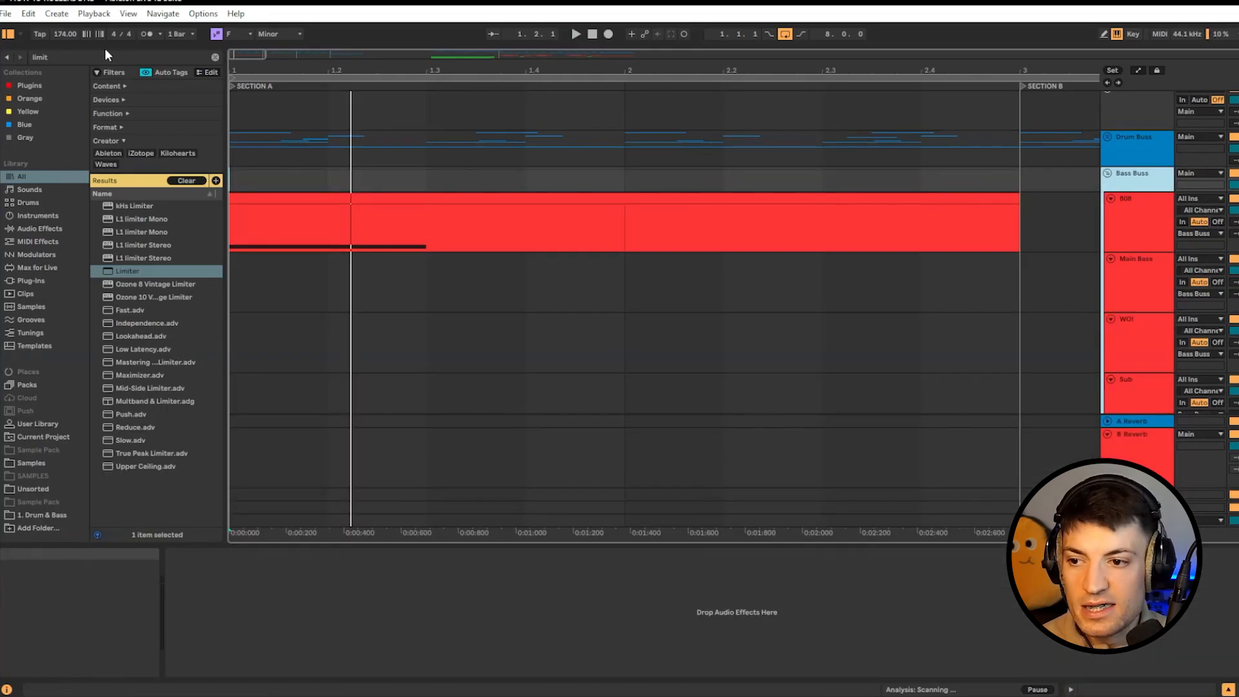
Search the browser for "kick" and load Kickstart 2 onto the Bass Buss.
click(97, 57)
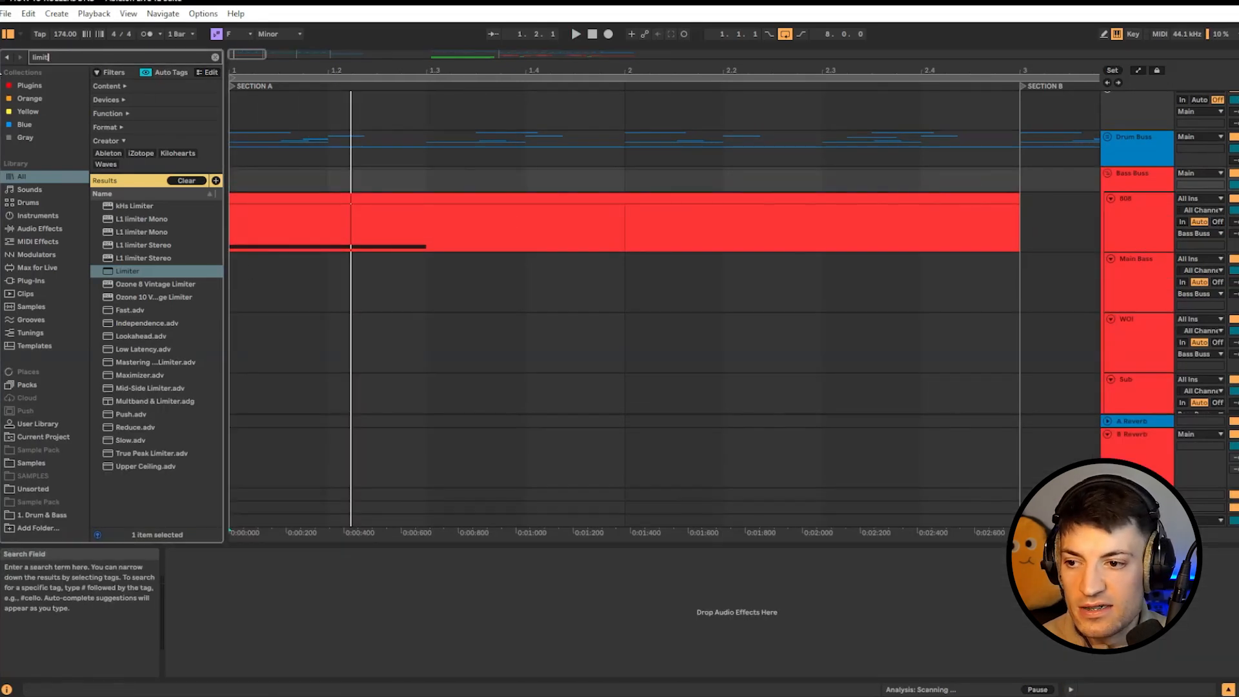
key(BackSpace)
key(BackSpace)
key(BackSpace)
key(BackSpace)
text(kick)
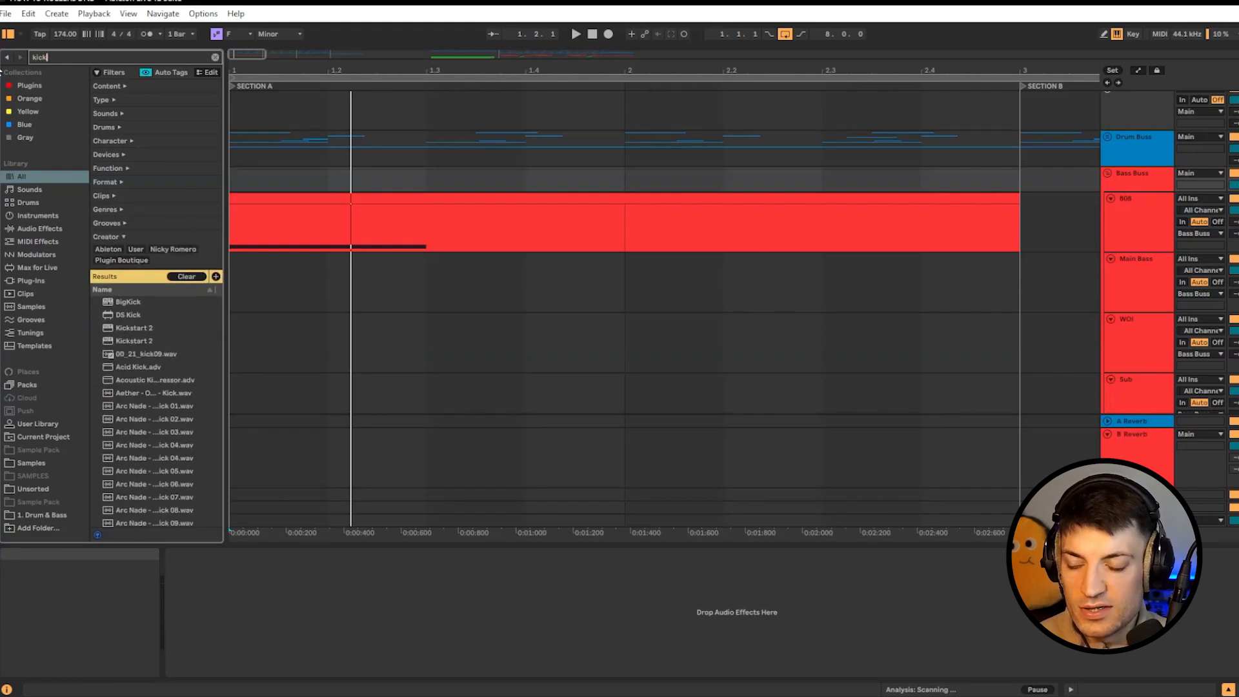
click(135, 328)
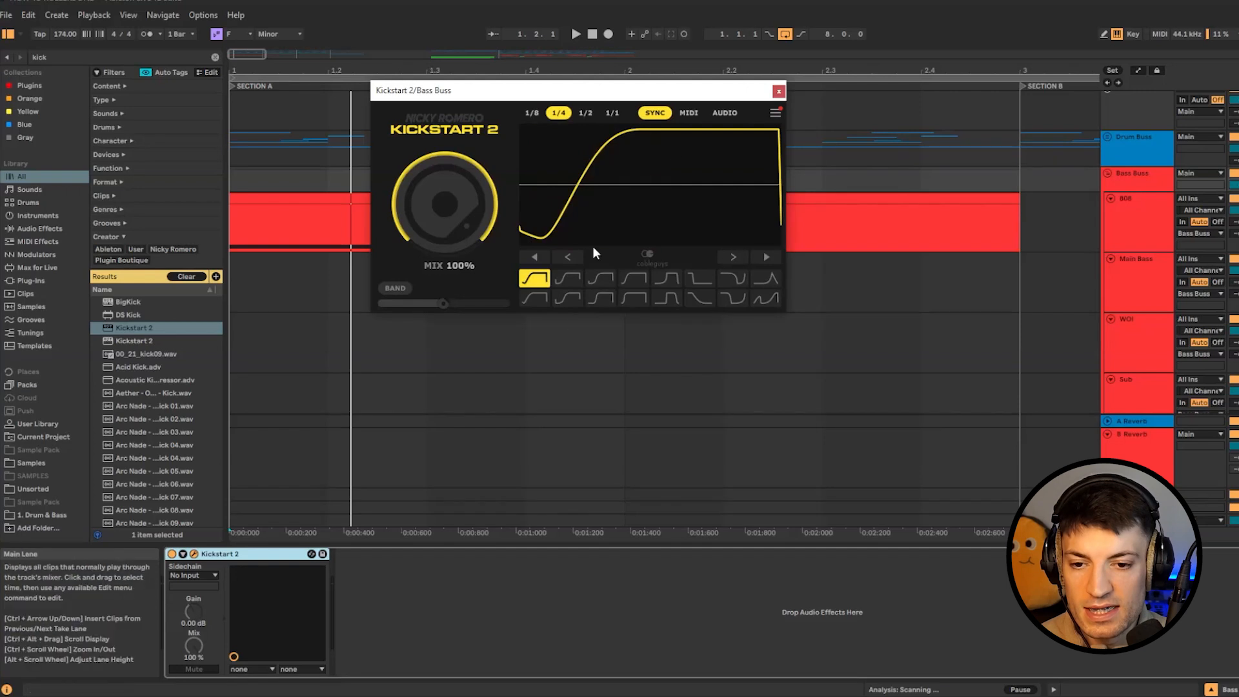
Switch Kickstart 2 to Audio triggering with the Kick Group as its sidechain input, and play the ducked bass.
click(724, 112)
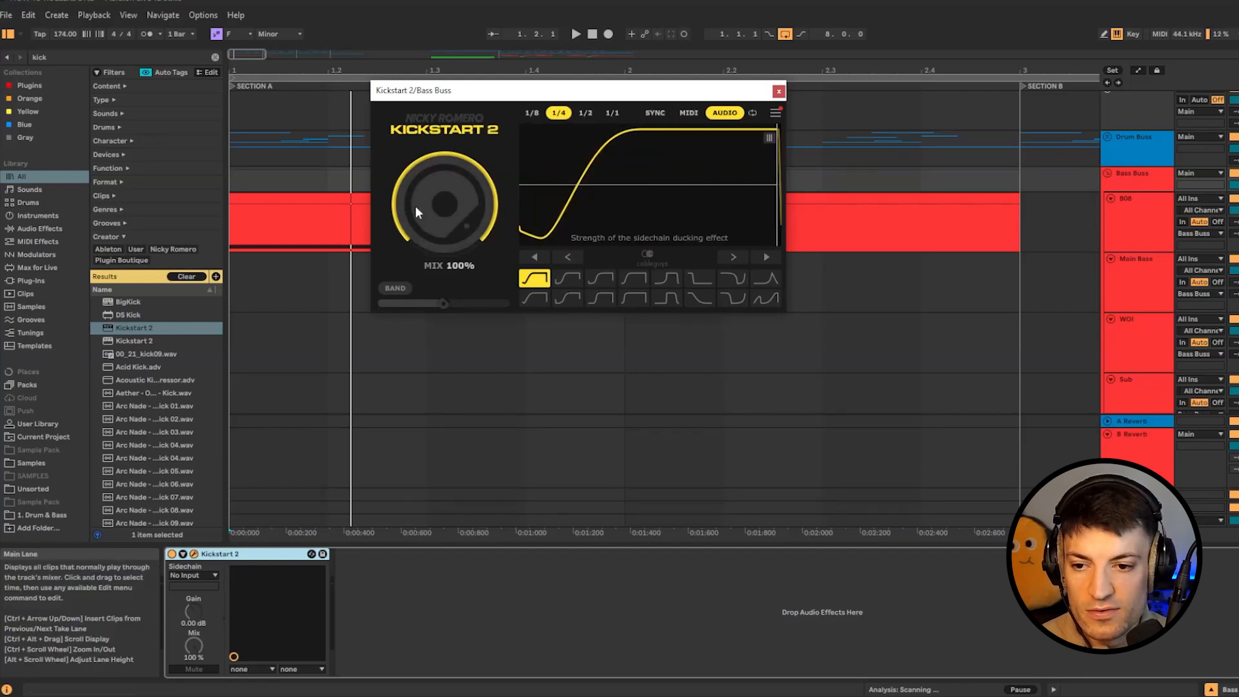
click(207, 574)
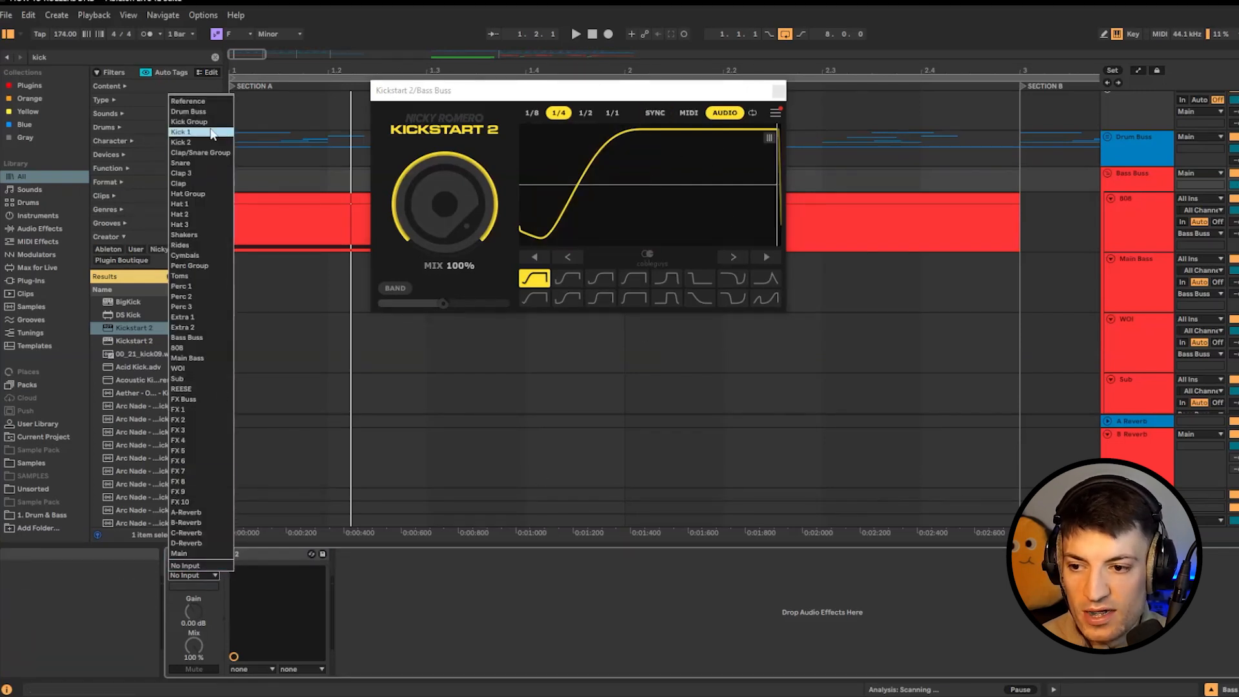
click(189, 121)
drag(678, 95, 689, 100)
key(space)
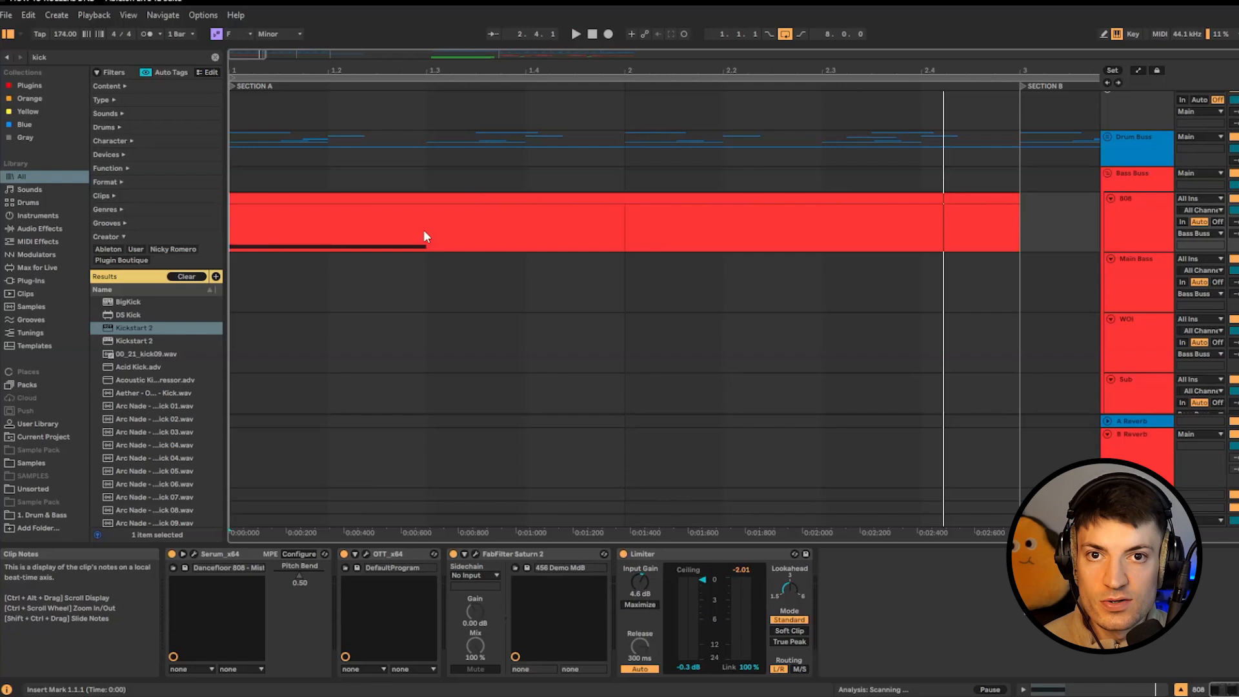
Set the arrangement to a fixed 1/8 grid.
scroll(423, 228, down, 1)
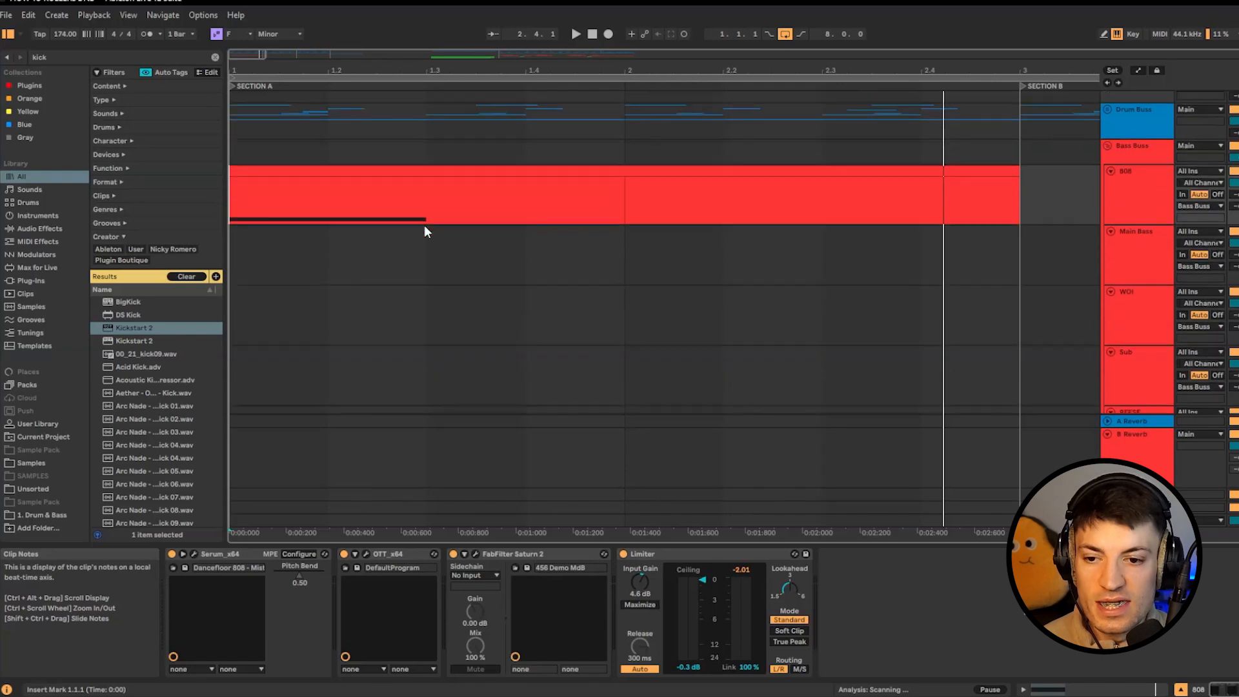
right_click(413, 263)
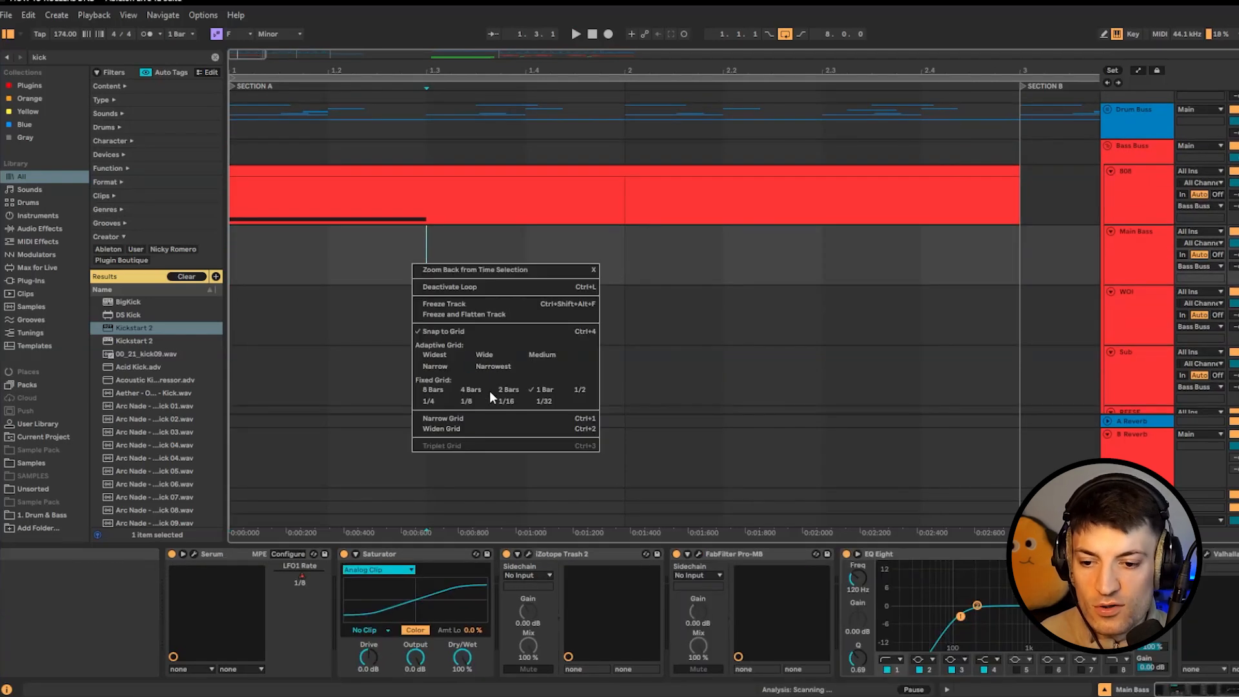
click(472, 401)
Open Serum on the Main Bass track, pick Dancefloor Wobble - Ultra from Arc Nade's 100 Dancefloor Presets and examine its oscillators and effects.
click(194, 554)
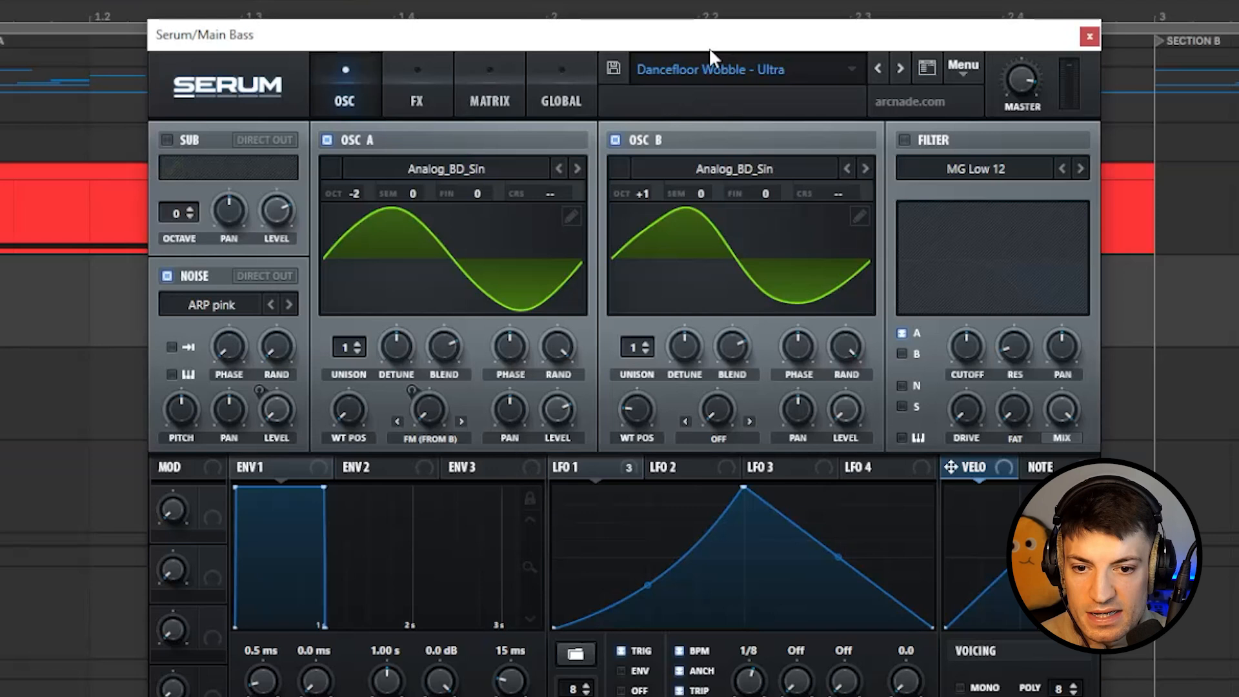
click(730, 103)
mouse_move(730, 121)
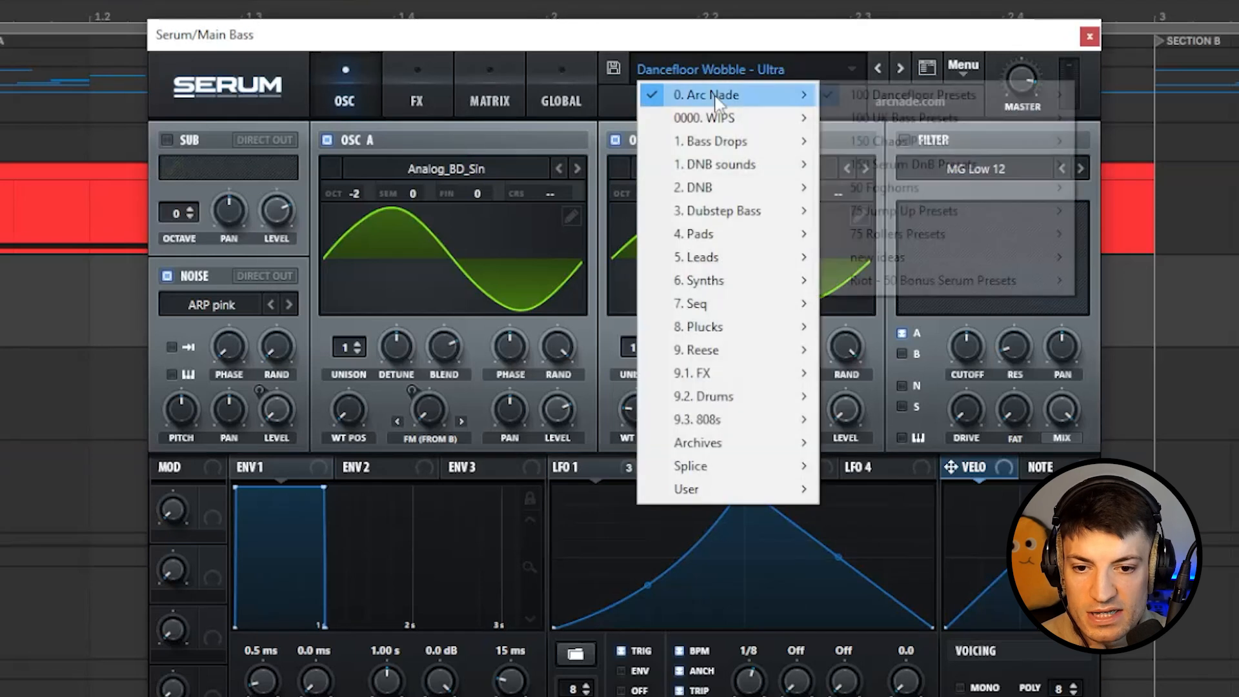
mouse_move(970, 100)
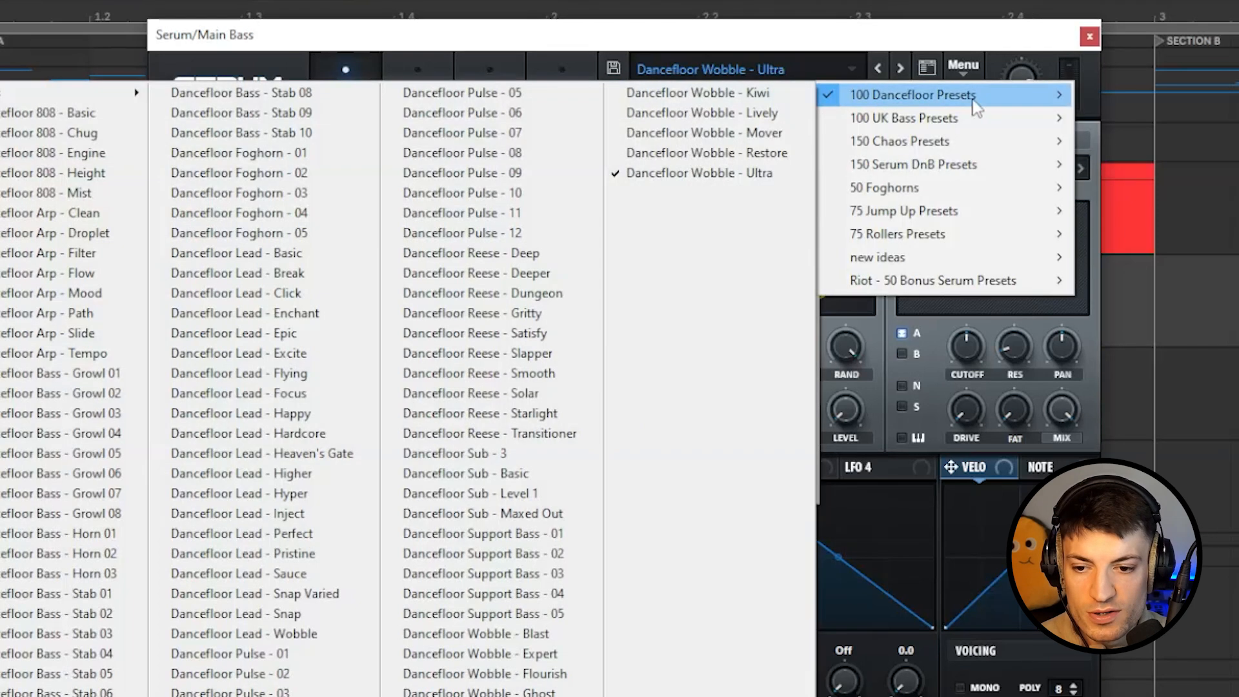
click(649, 173)
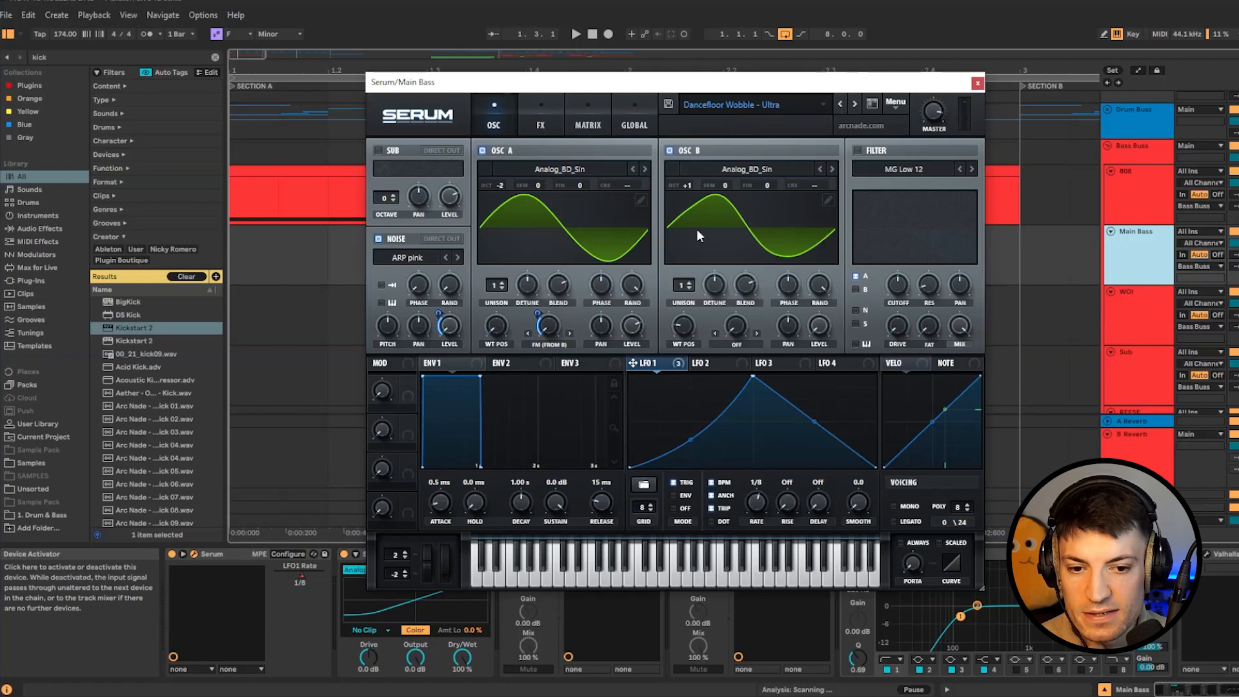
click(540, 121)
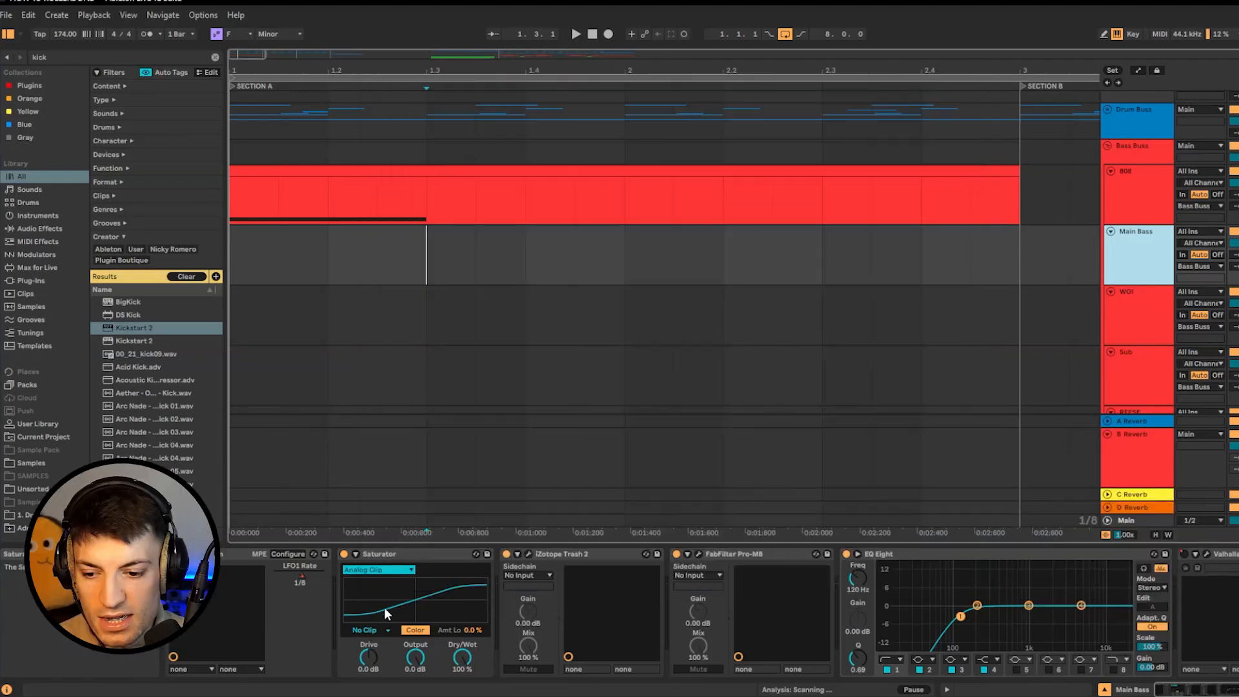
Inspect the iZotope Trash 2 and FabFilter Pro-MB settings in the Main Bass device chain and close the plug-ins.
click(528, 554)
click(501, 231)
click(514, 231)
click(699, 553)
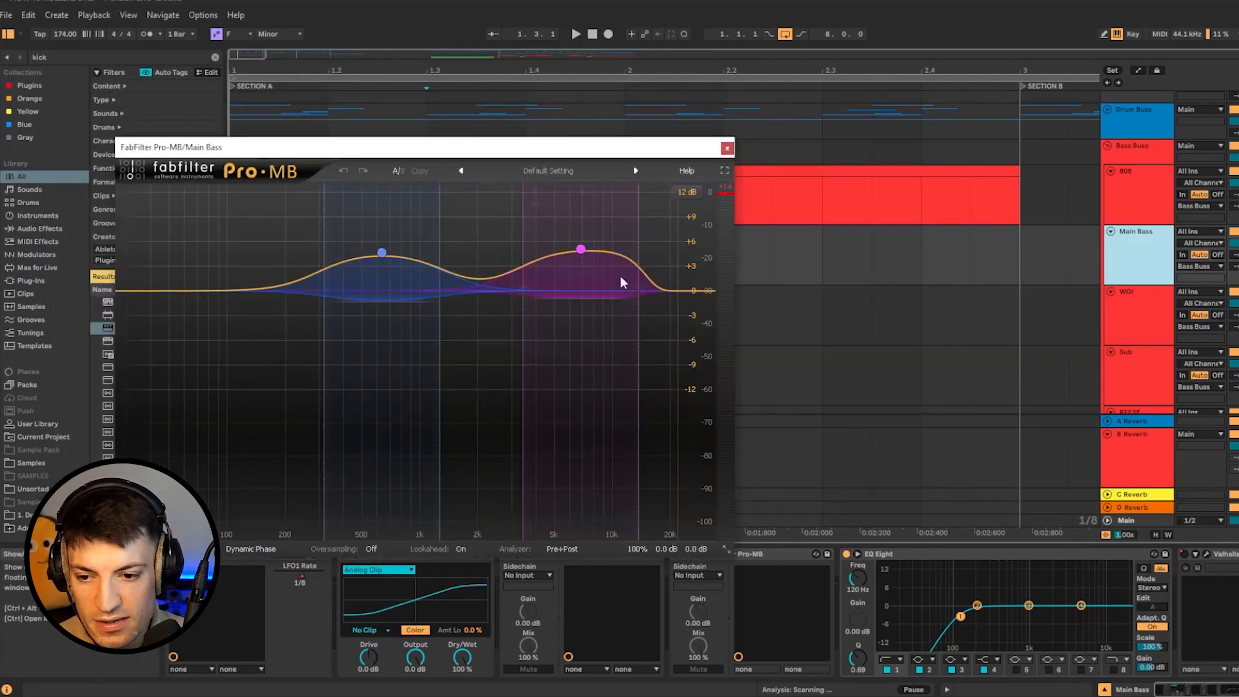
click(726, 148)
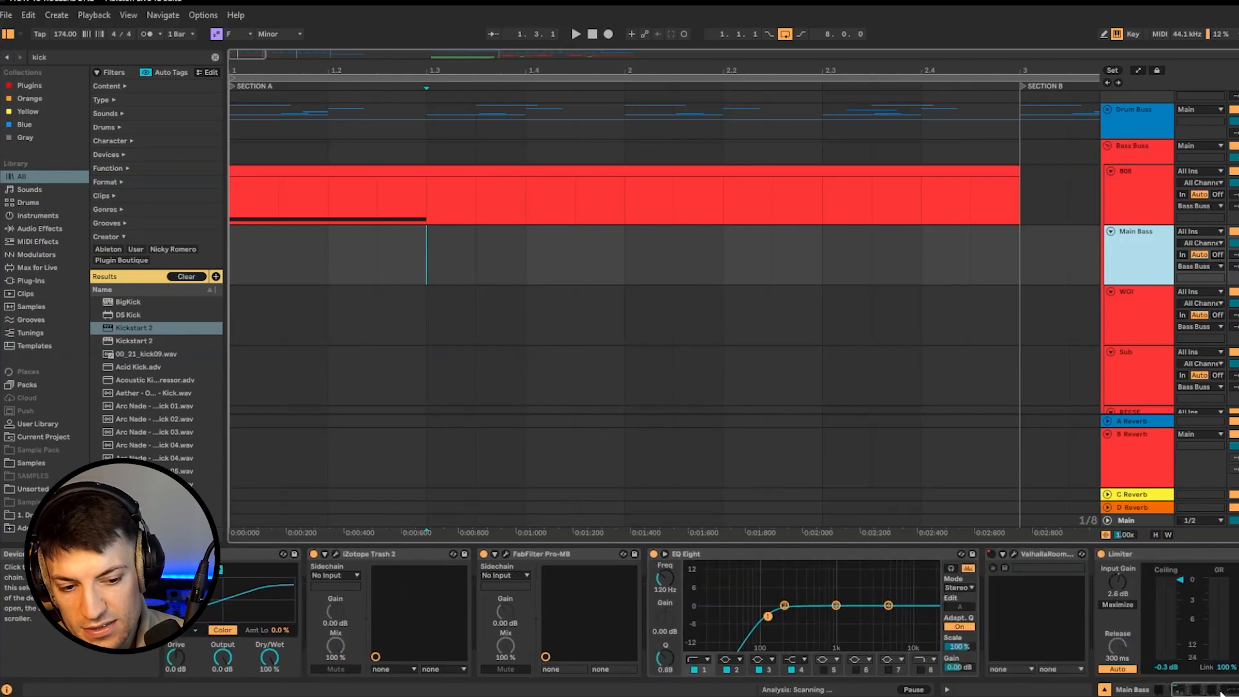
Insert a two-bar MIDI clip from 1.1.1 to 3.1.1 on the Main Bass track and play the section briefly.
drag(257, 257, 991, 275)
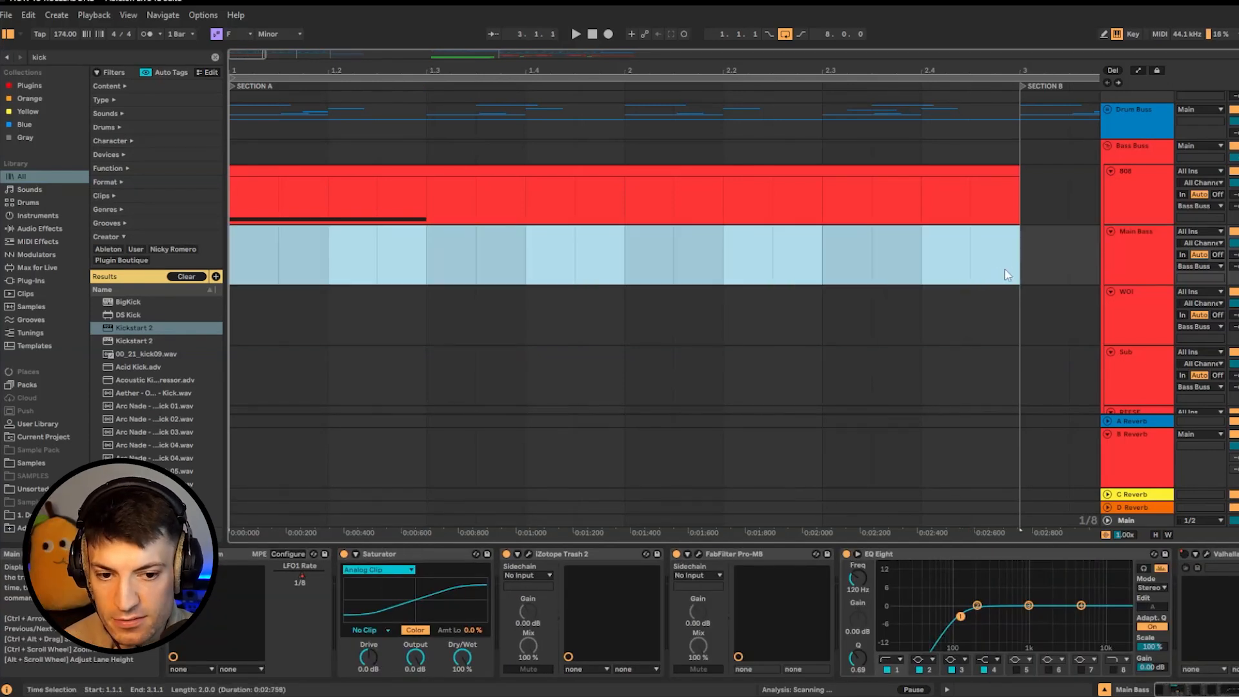
key(ctrl+shift+m)
click(396, 265)
click(238, 259)
scroll(278, 257, down, 1)
key(space)
key(space)
Shorten the E2 note in the 808 clip so it ends at 1.2.
drag(329, 221, 411, 224)
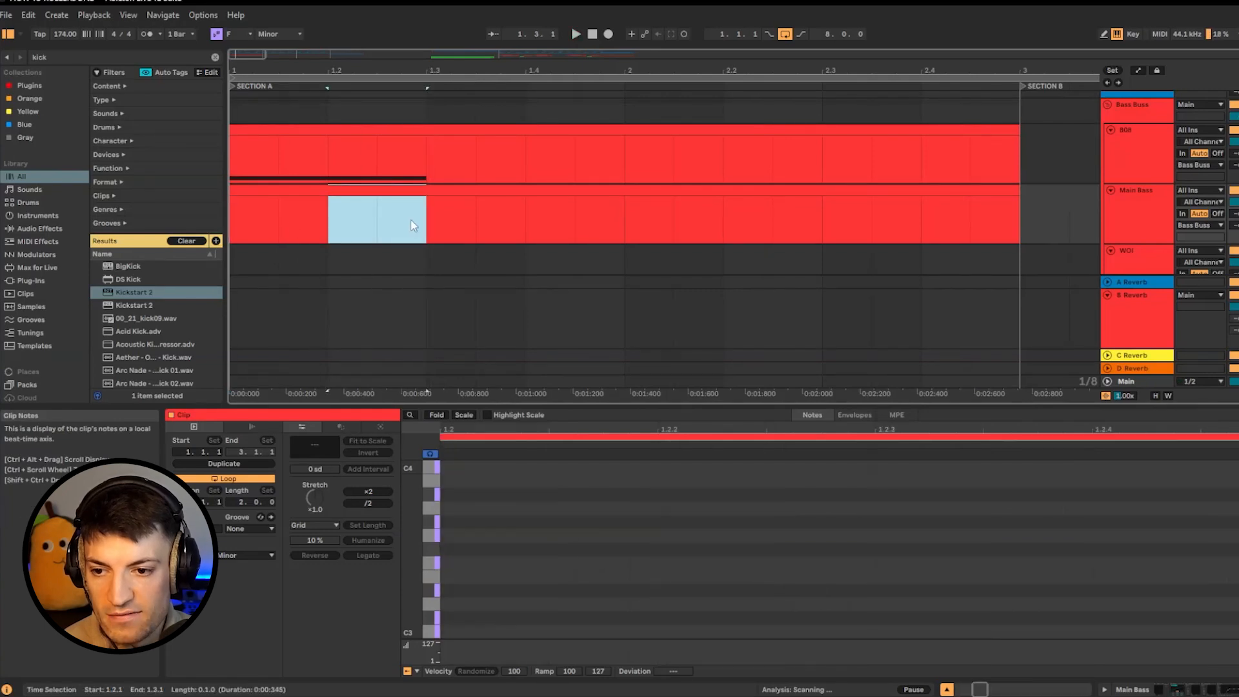
click(341, 223)
click(343, 176)
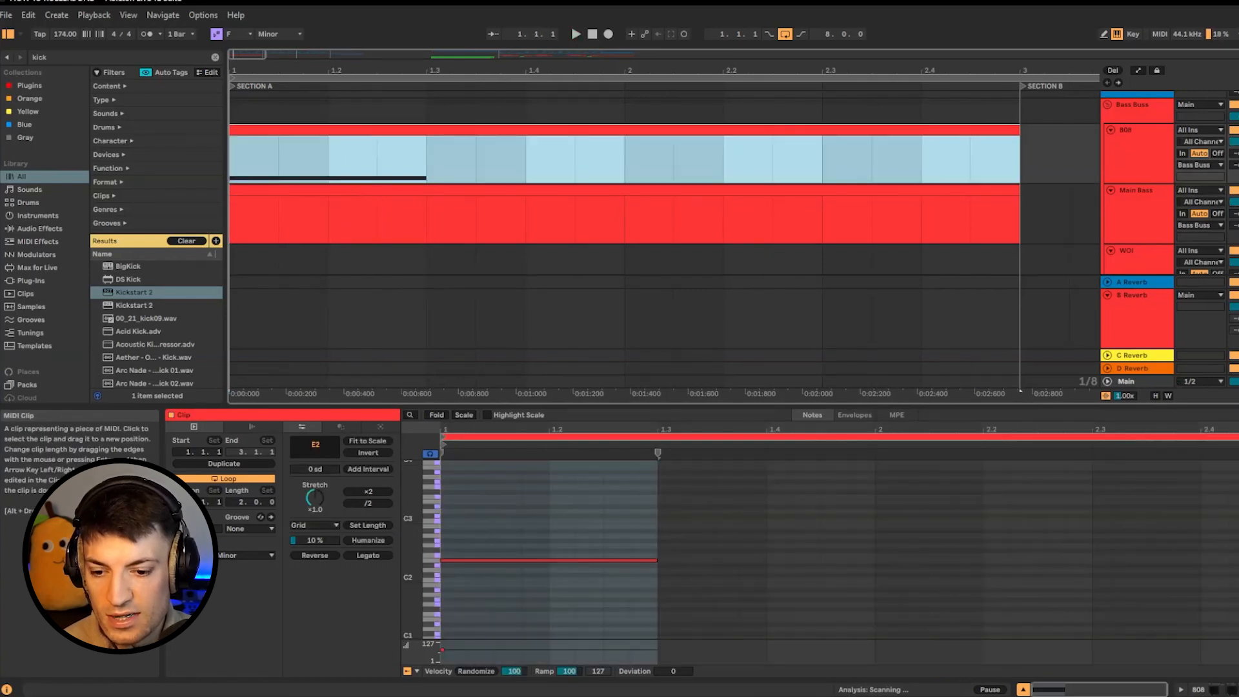
click(649, 562)
drag(656, 561, 539, 562)
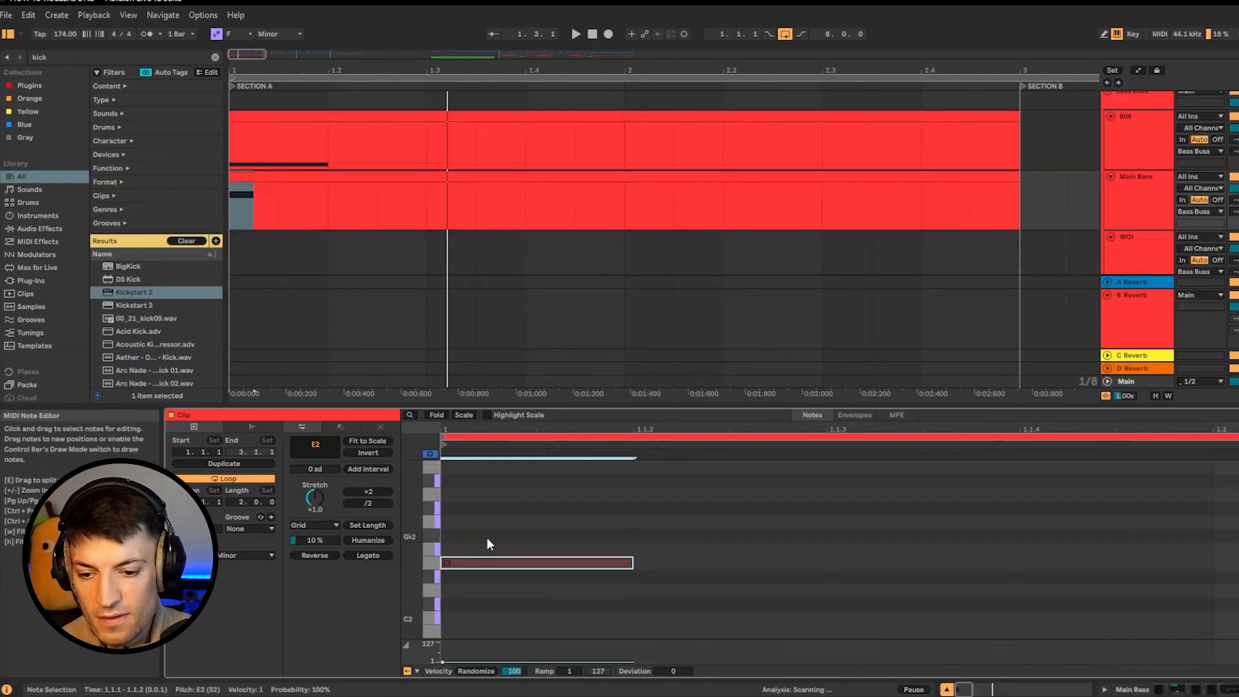
Place the Main Bass clip's E2 note at 1.2, extend it to 1.4 and audition it.
scroll(487, 538, down, 4)
drag(460, 562, 745, 563)
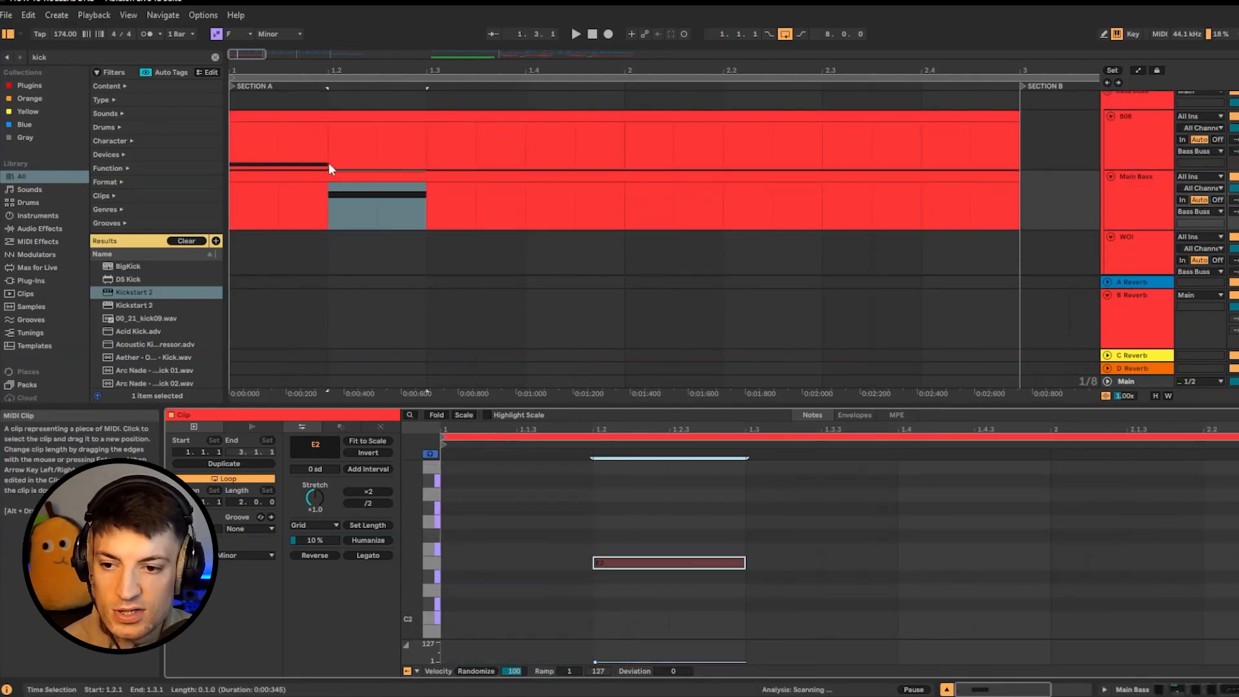
key(space)
drag(743, 563, 908, 574)
key(space)
Add a D#2 note from 1.4 to 1.4.3 after the E2 in the Main Bass clip, checking its length by playback.
double_click(905, 586)
drag(934, 577, 1043, 582)
key(space)
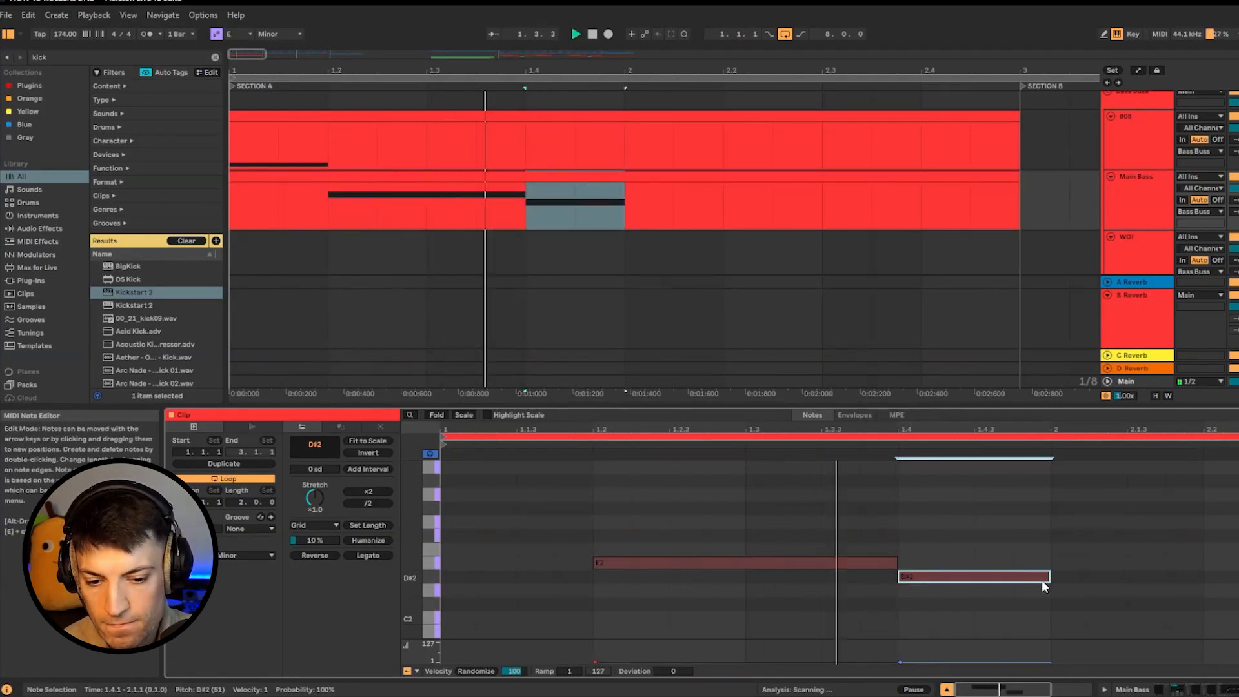
key(space)
click(1055, 578)
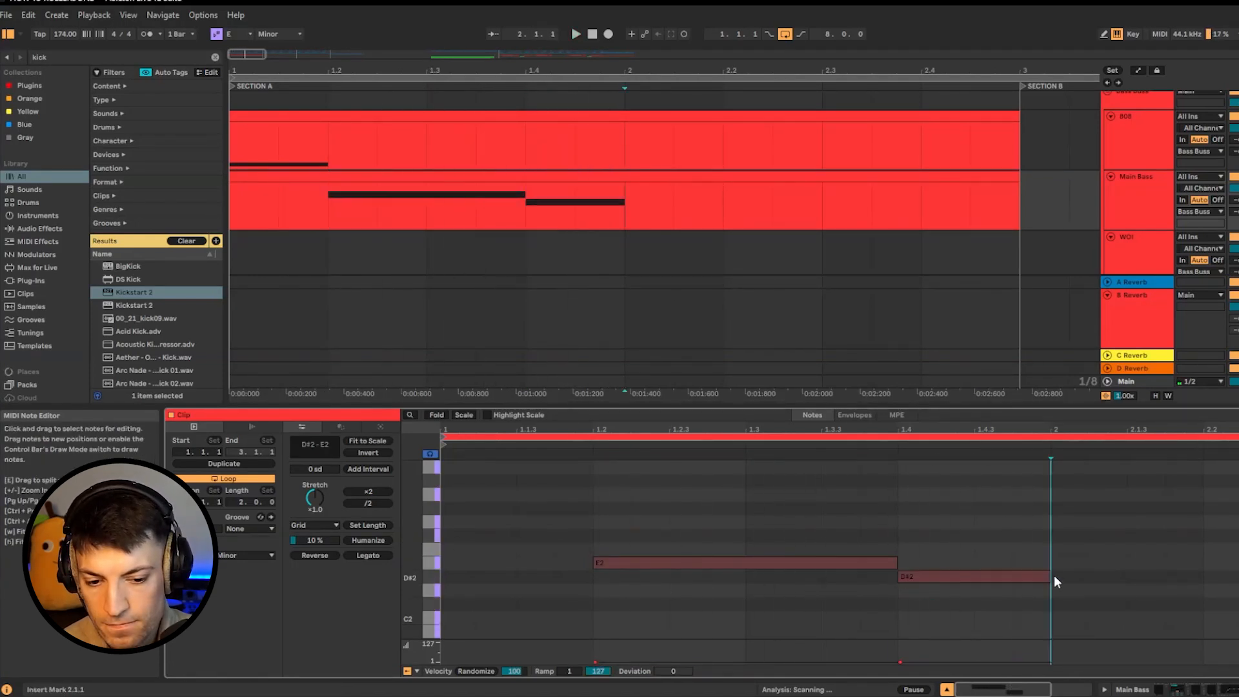
drag(1051, 576, 975, 578)
key(space)
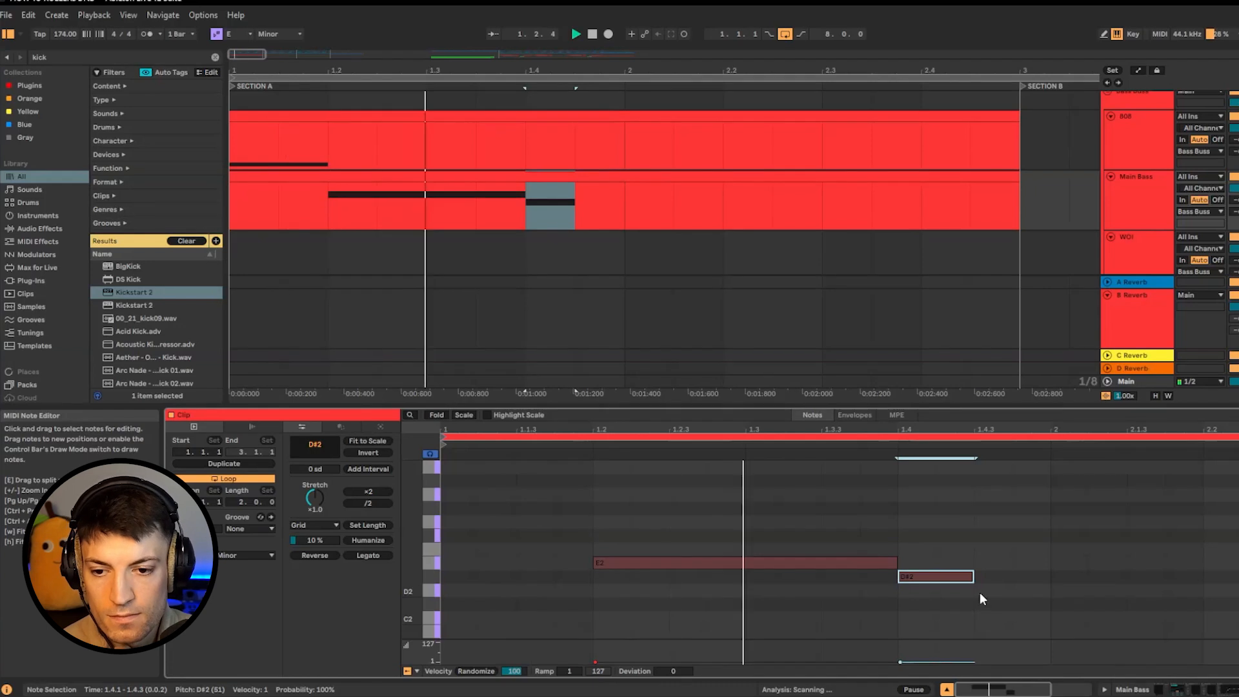
key(space)
Add a half-beat D2 note at 2.1 in the Main Bass clip and play the phrase.
double_click(1071, 591)
drag(1081, 593, 1116, 591)
key(space)
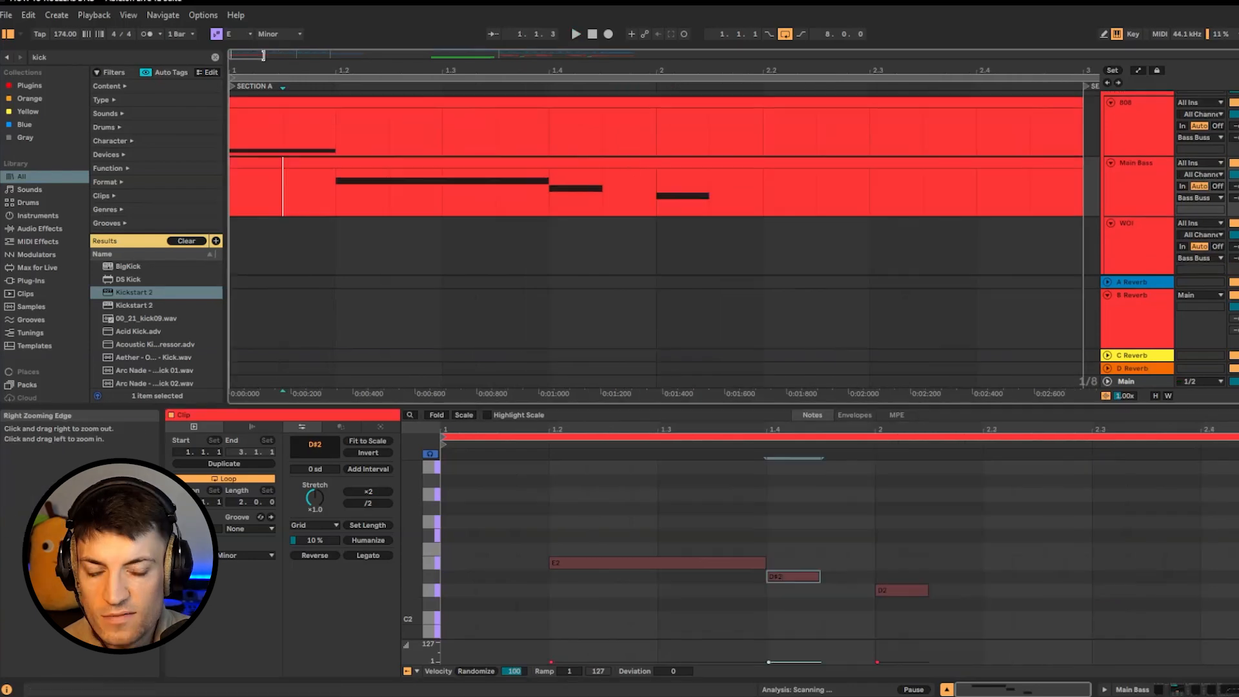
Open Serum on the WOI track and examine the foghorn style preset's oscillators, LFO 1 and LFO 2.
drag(816, 240, 1038, 258)
scroll(827, 241, down, 1)
click(779, 233)
double_click(1142, 221)
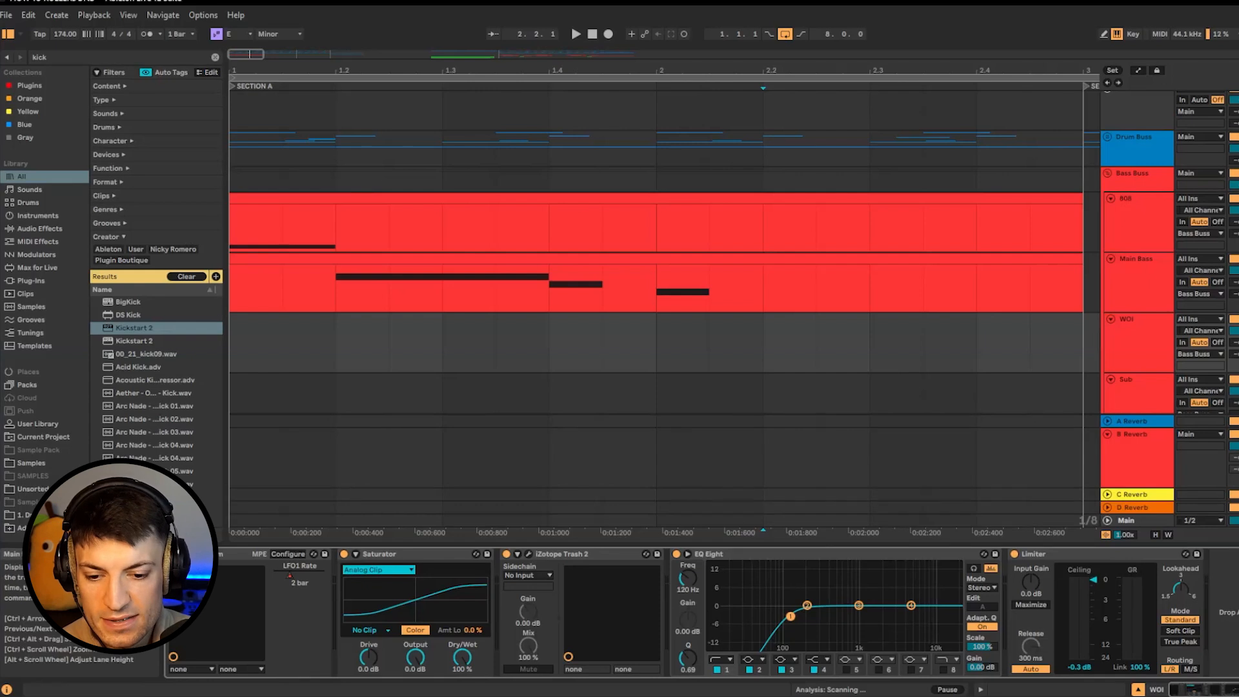
click(195, 555)
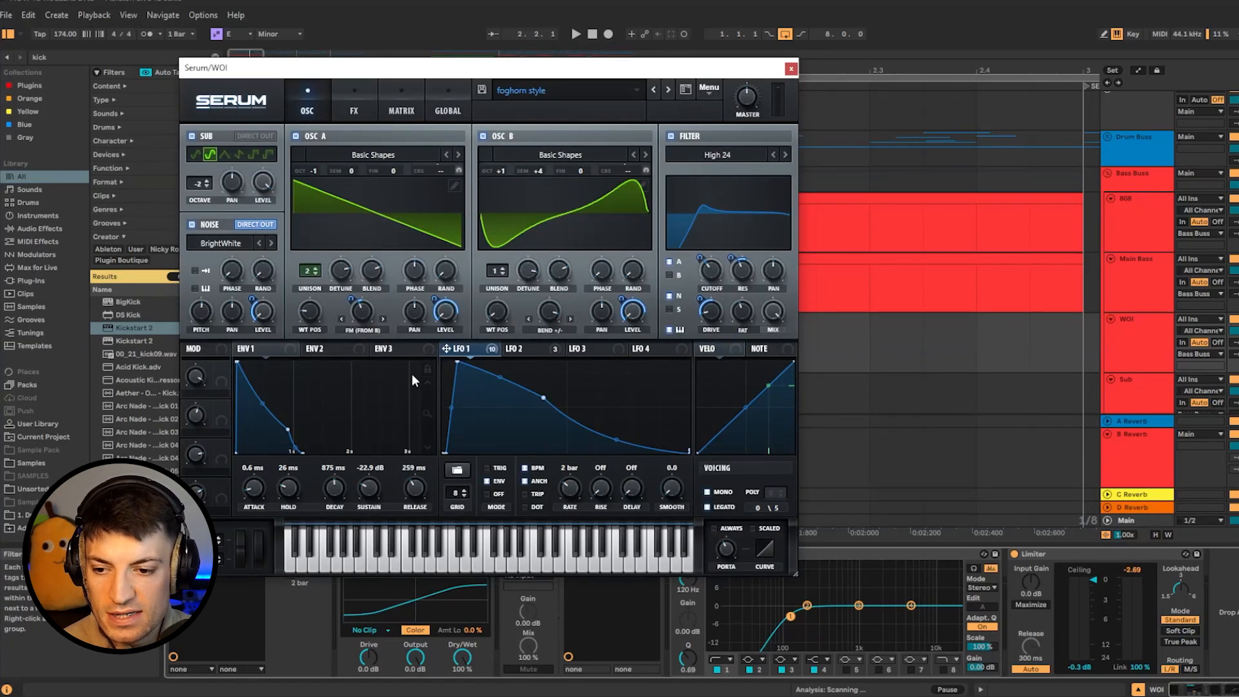
click(540, 347)
Reorder Serum's effects so the active modules from Distortion through Delay sit above Flanger, Phaser and Reverb, and recheck LFO 2.
click(349, 94)
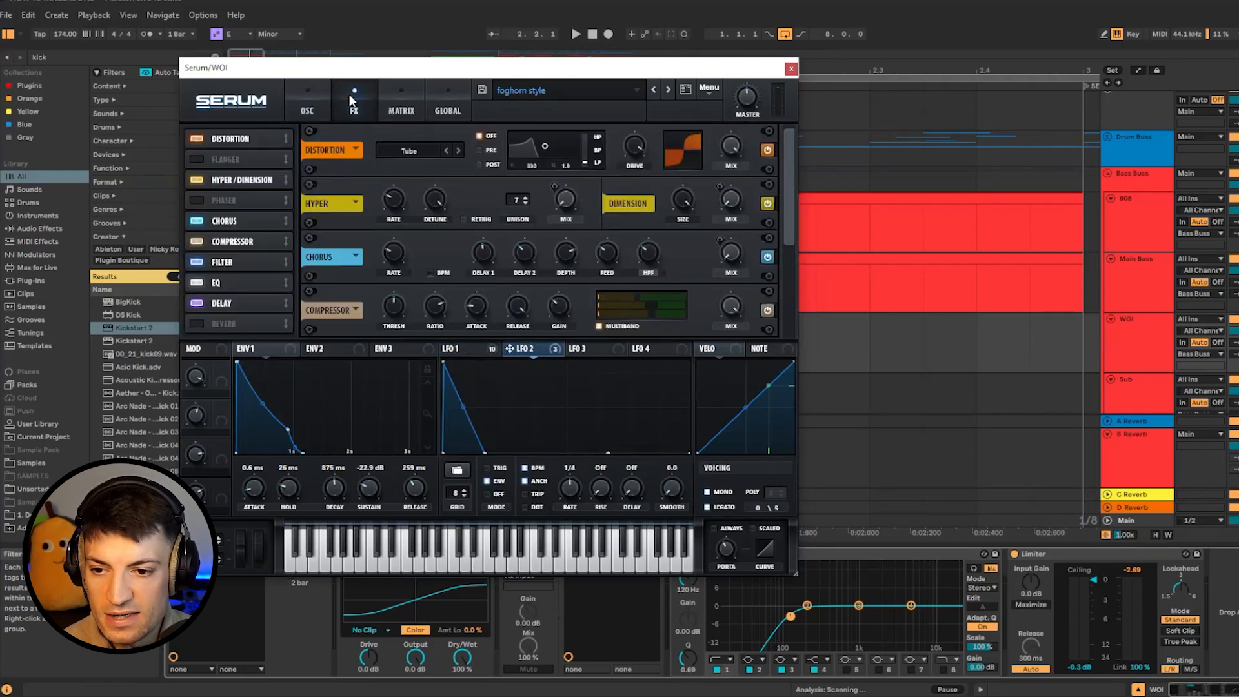
click(271, 160)
click(258, 196)
drag(257, 196, 258, 181)
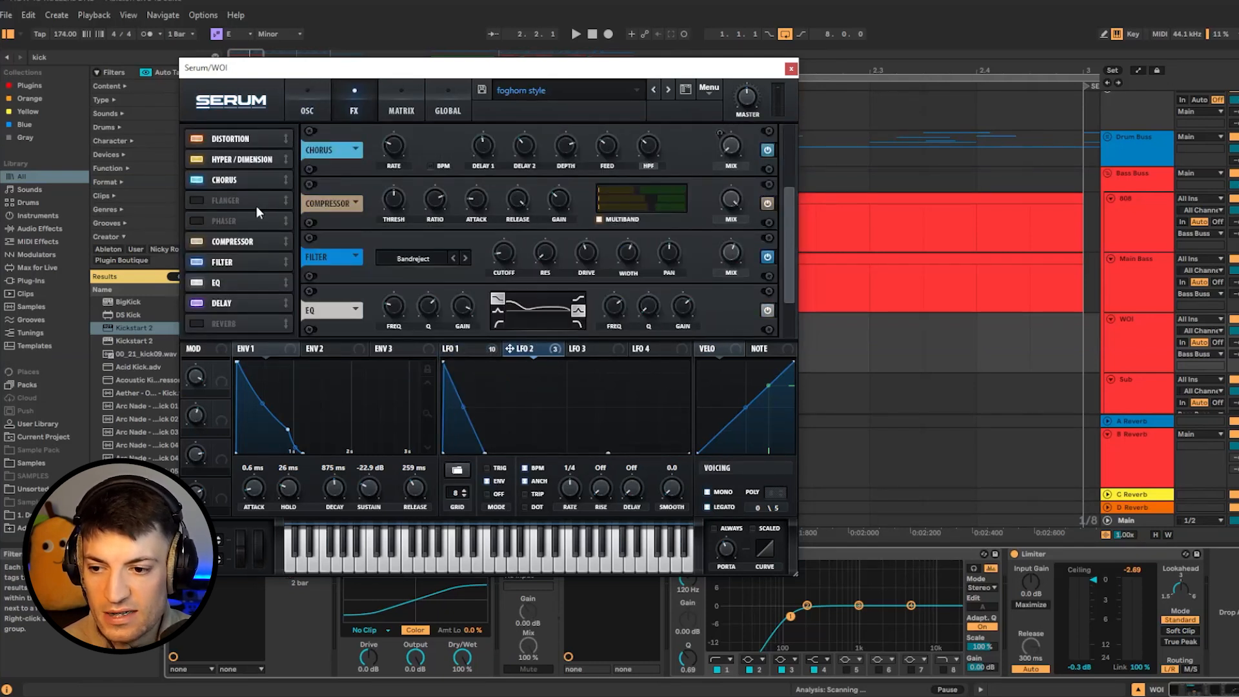
drag(254, 239, 253, 214)
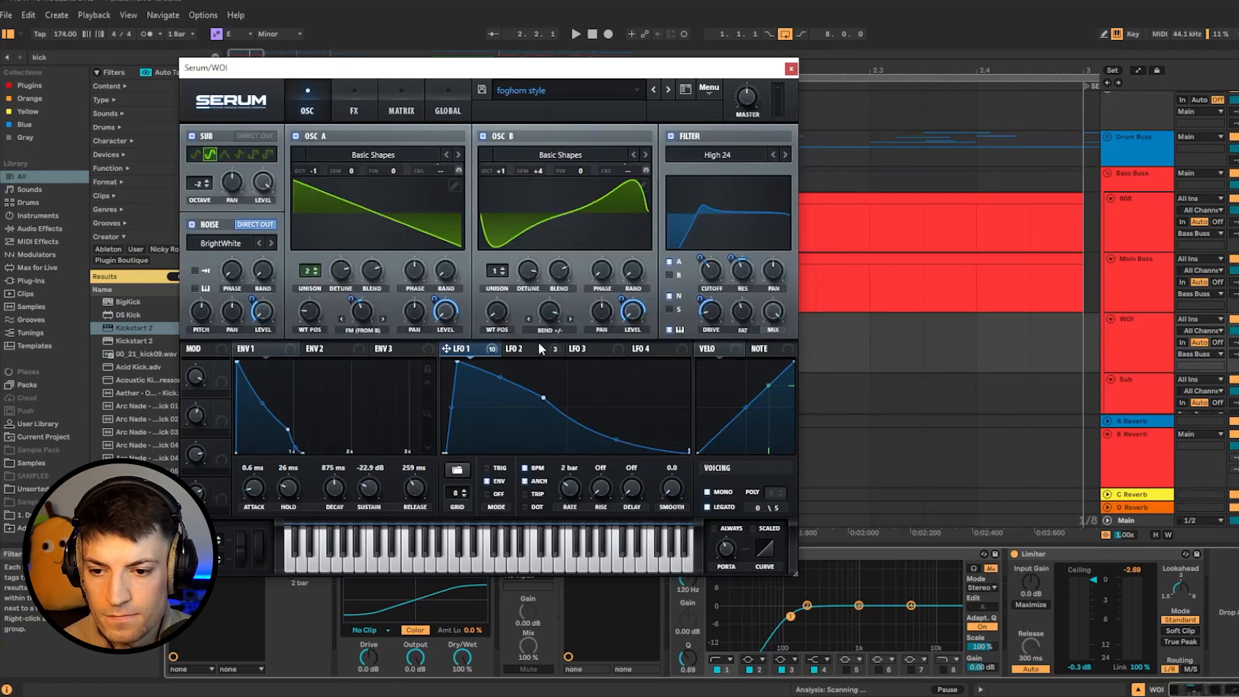
click(538, 349)
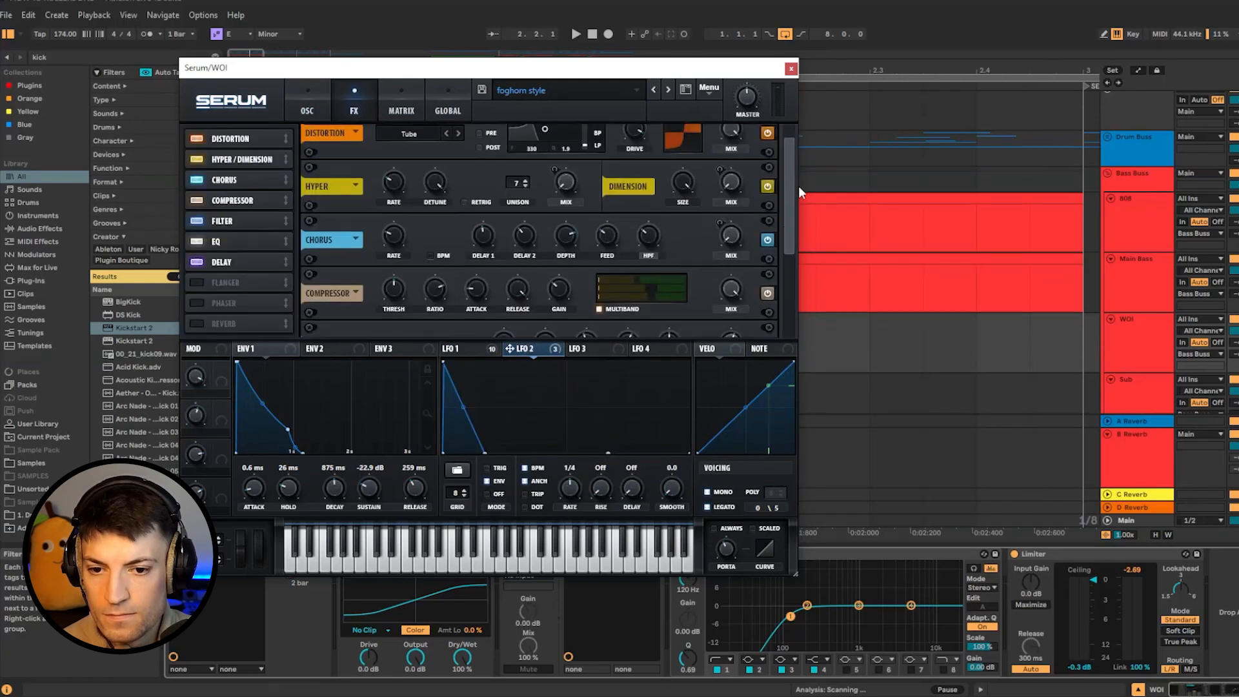
Review the effects rack of the WOI track's foghorn style preset alongside LFO 1.
drag(788, 186, 785, 109)
click(453, 349)
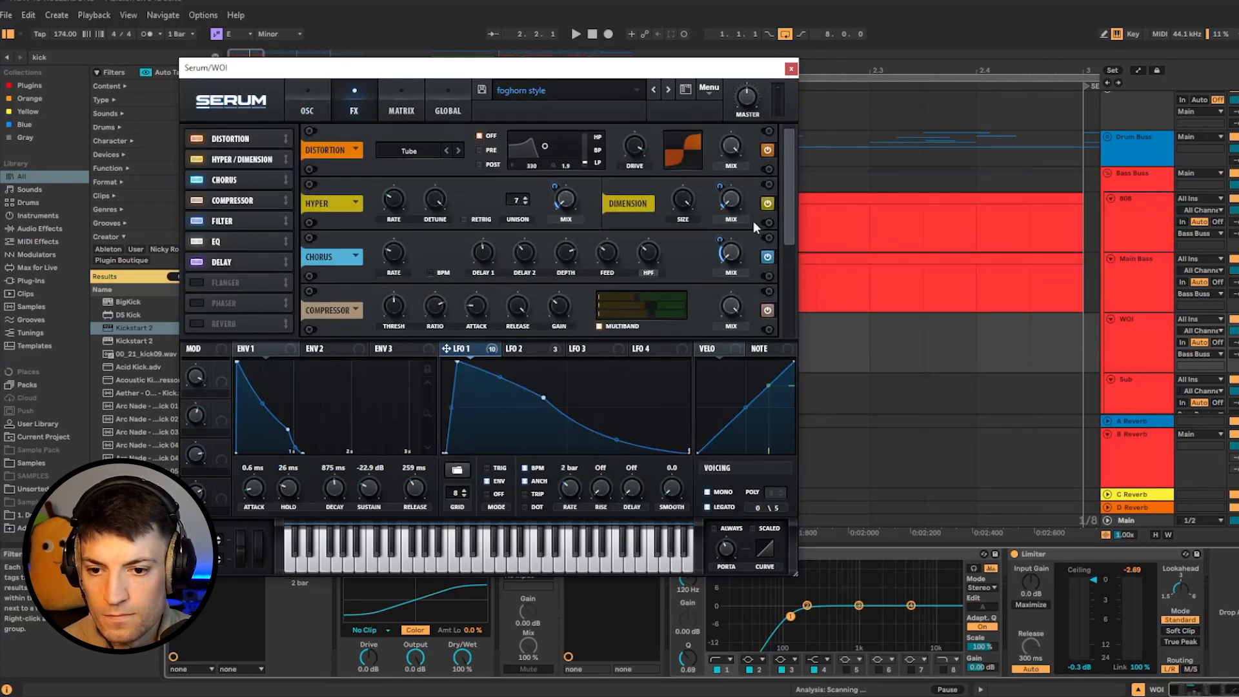
drag(791, 161, 786, 263)
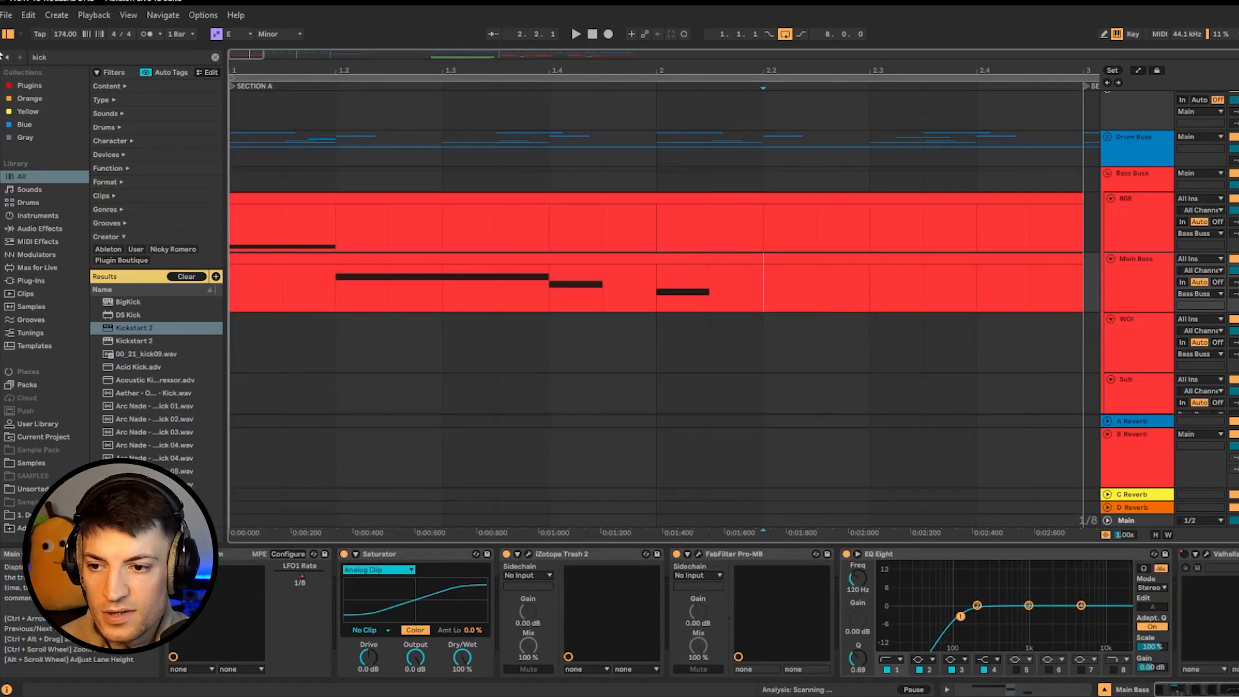
Create a two-bar WOI clip in Section A with a half-beat D2 note at 2.2.3, and play it.
click(628, 342)
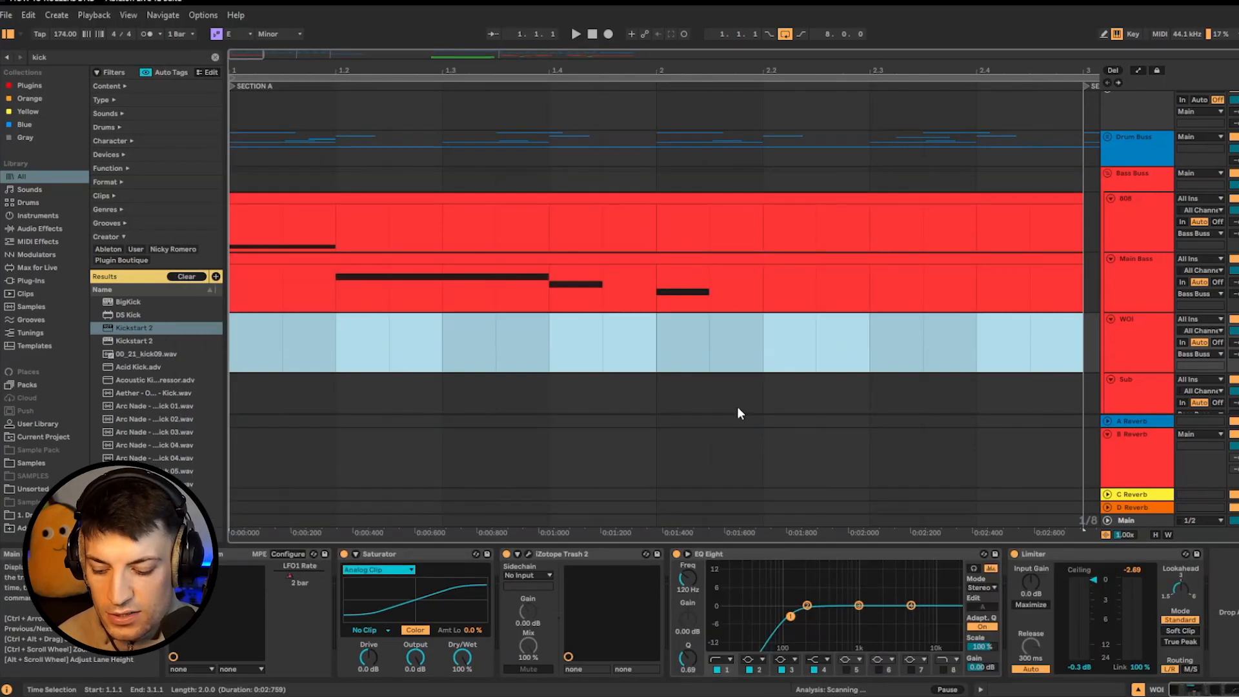
key(ctrl+shift+m)
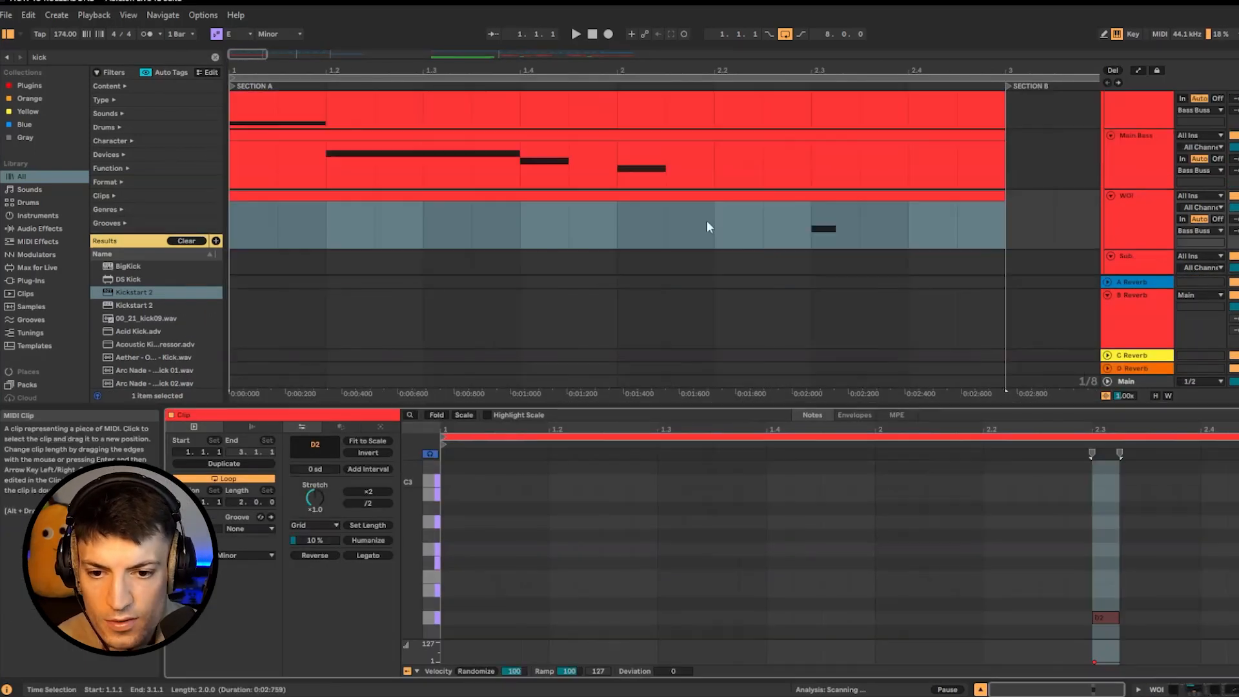
double_click(612, 224)
drag(1094, 620, 1059, 621)
key(space)
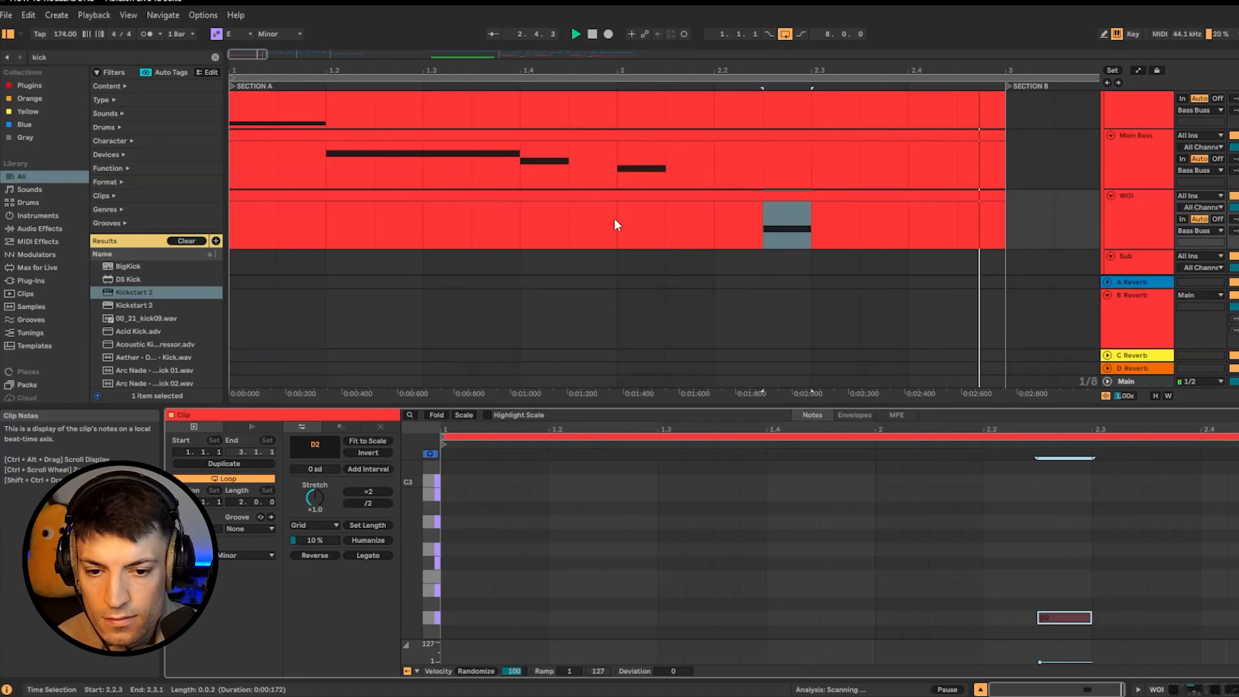
key(space)
Play the WOI track, open its iZotope Trash 2 and examine the distortion settings of bands 2 and 3.
click(1149, 219)
key(space)
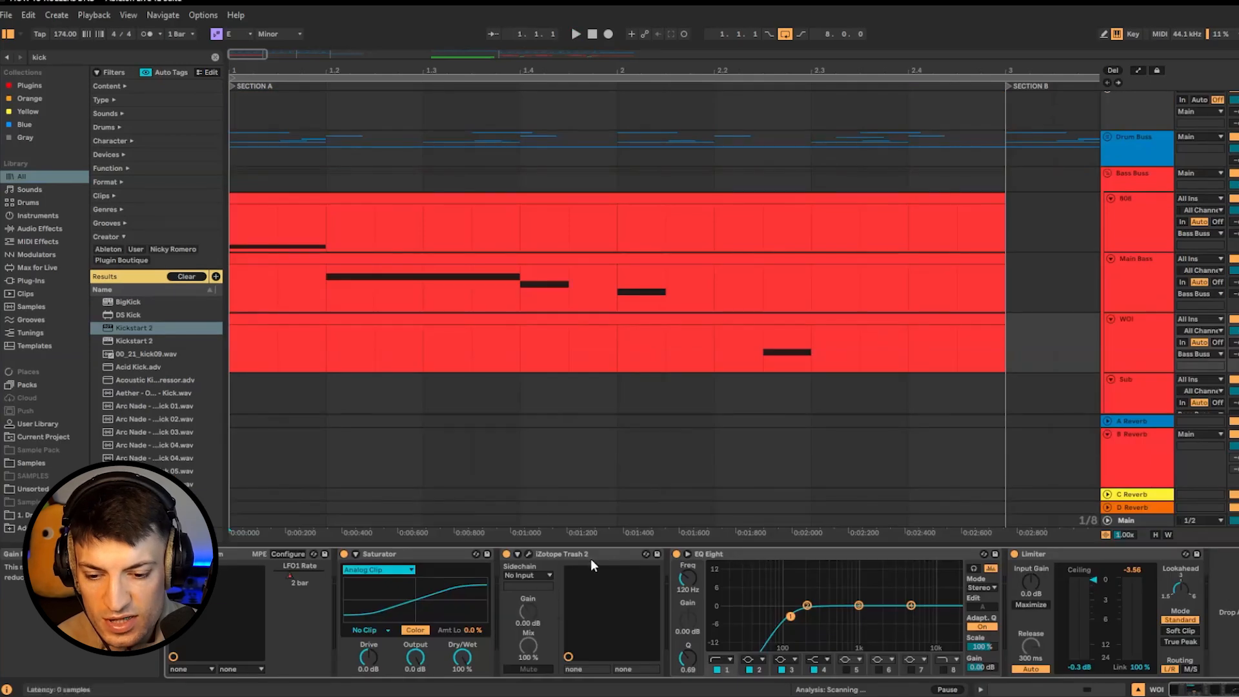
click(529, 555)
click(502, 232)
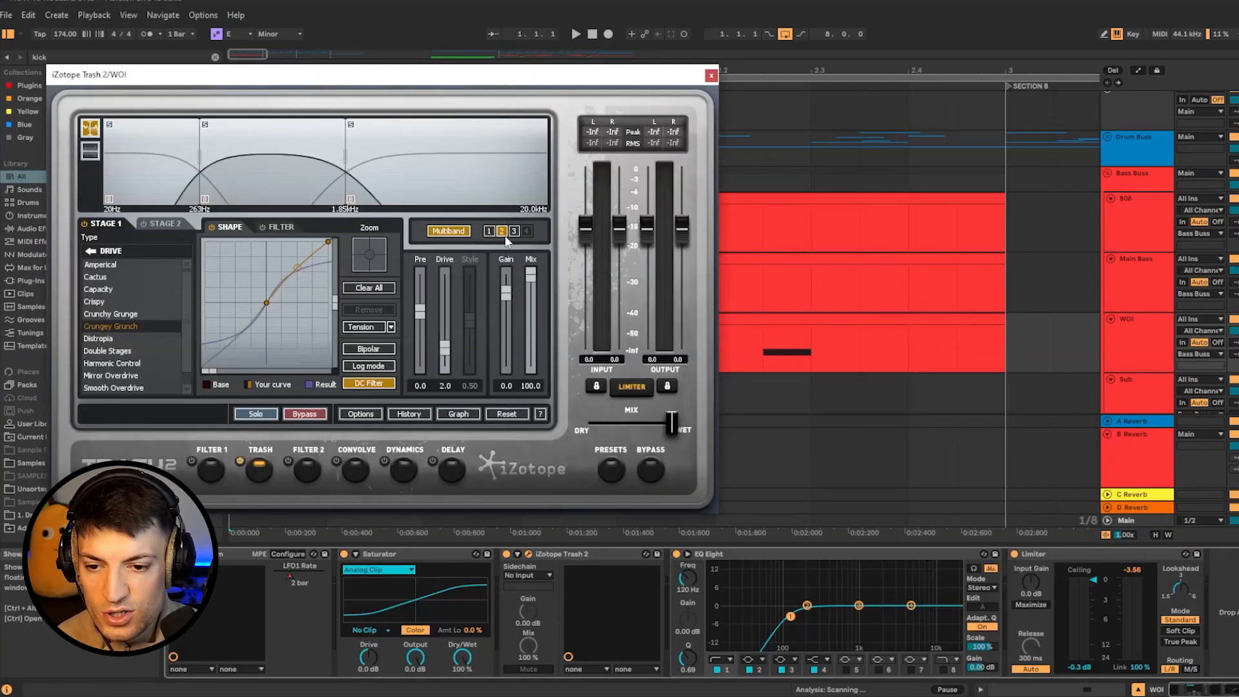
click(515, 231)
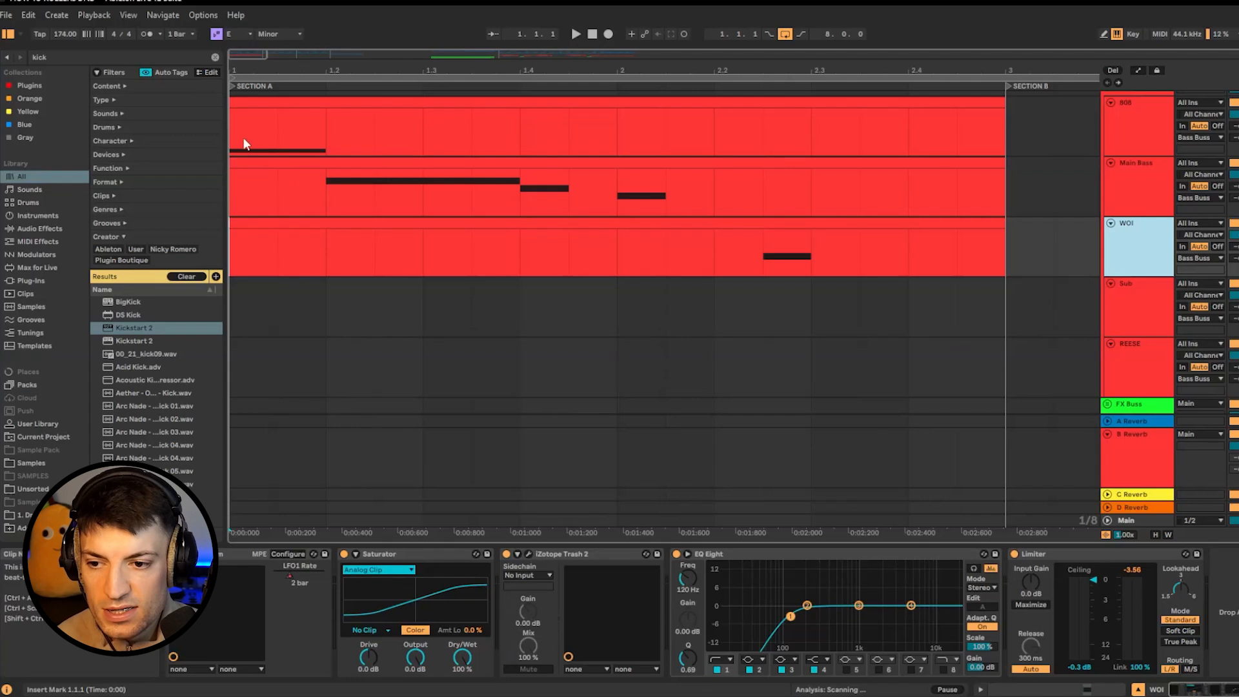
Copy the two-bar Main Bass clip of Section A onto the Sub track at bar 1.
drag(238, 193, 984, 202)
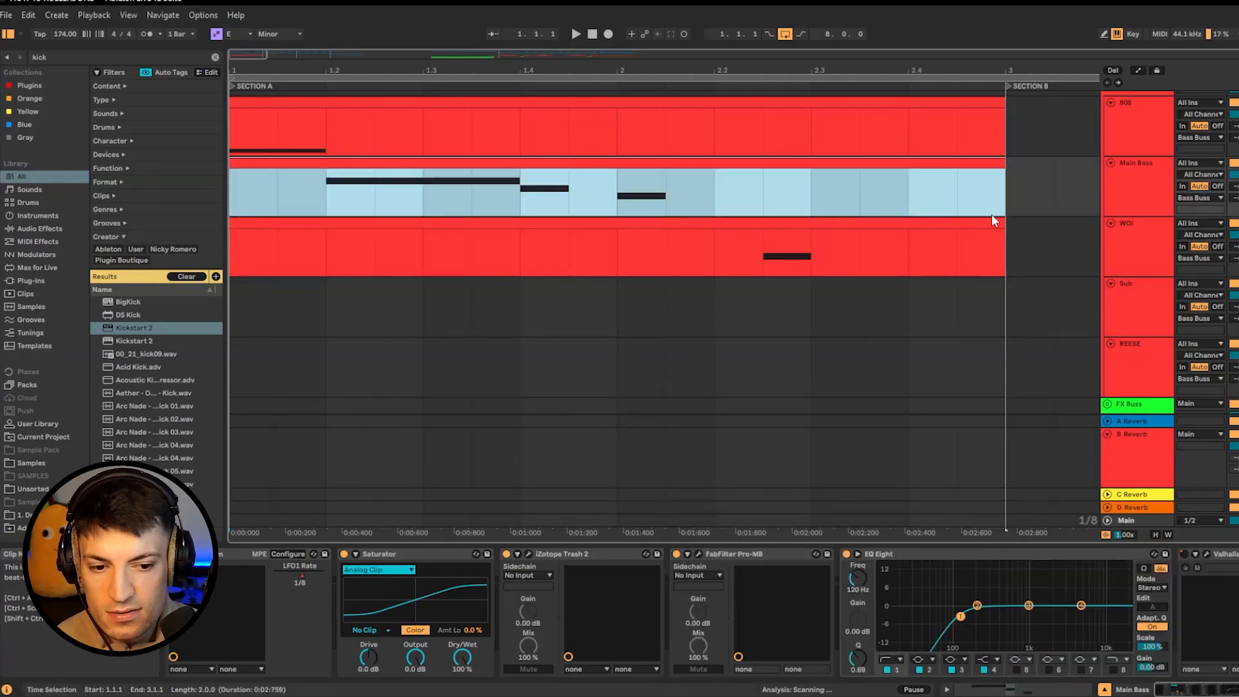
click(241, 309)
key(ctrl+v)
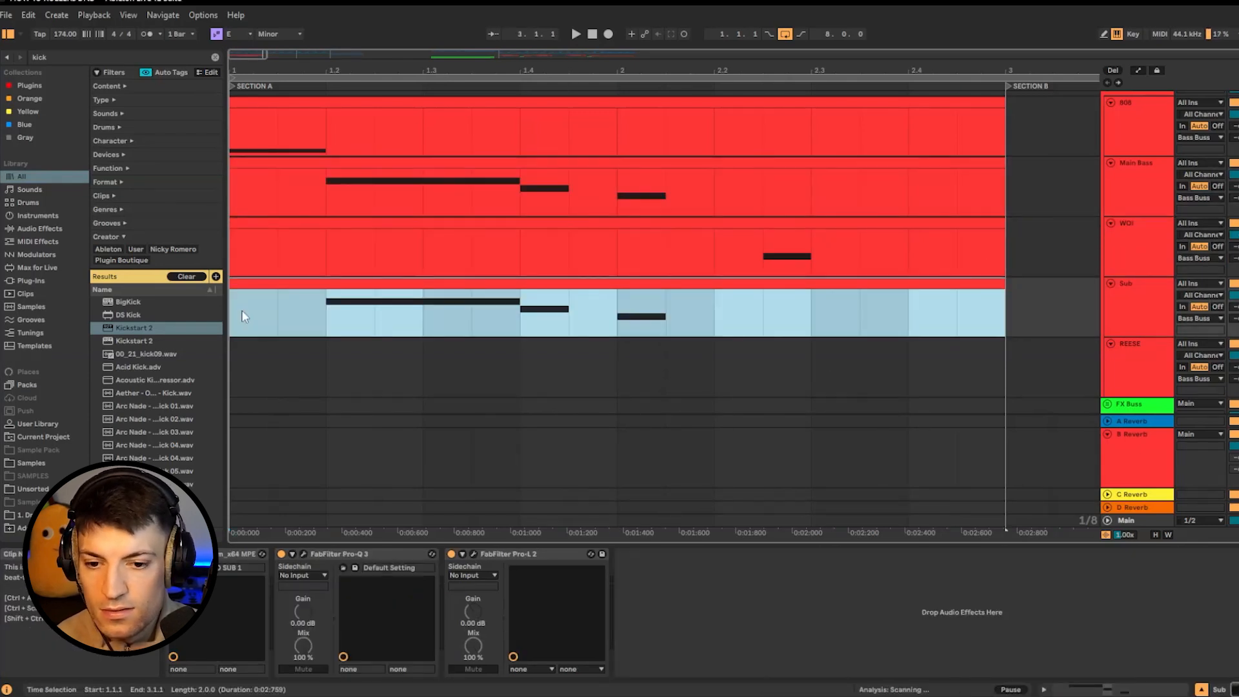
Copy the WOI note at 2.2.3 and the 808 note at 1.1 into the Sub clip at the same positions.
drag(732, 259, 788, 260)
click(722, 319)
key(ctrl+v)
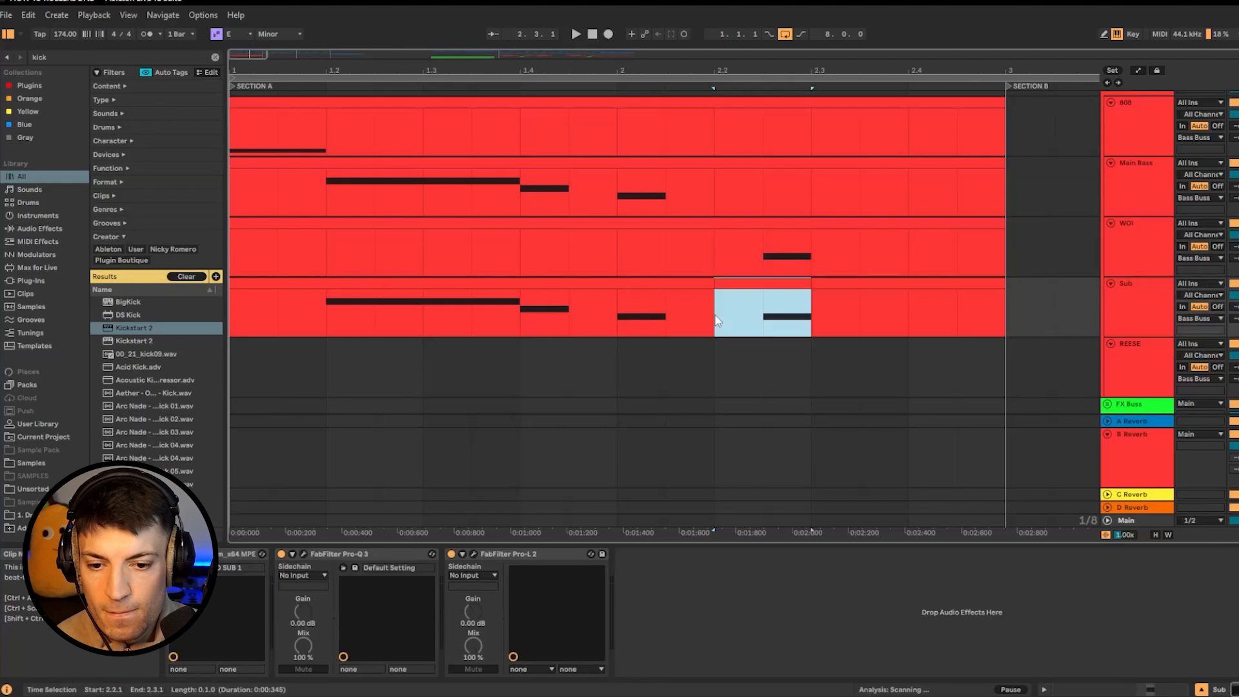
drag(309, 136, 231, 144)
key(ctrl+c)
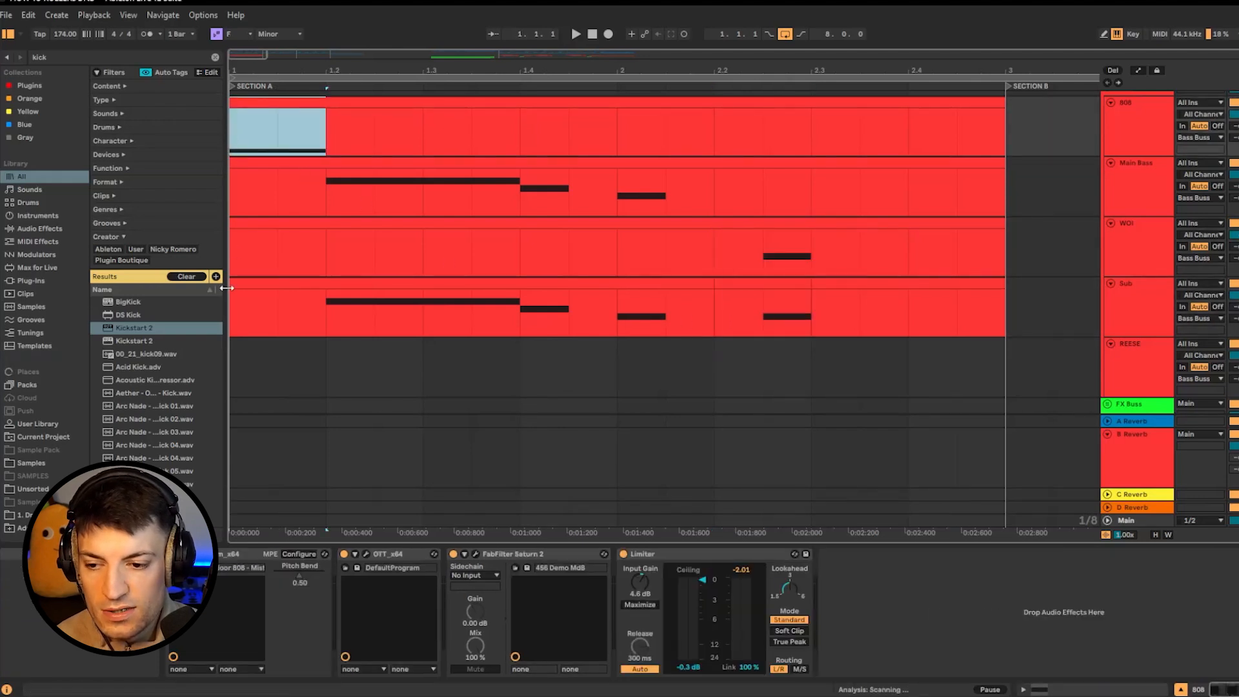
click(234, 296)
key(ctrl+v)
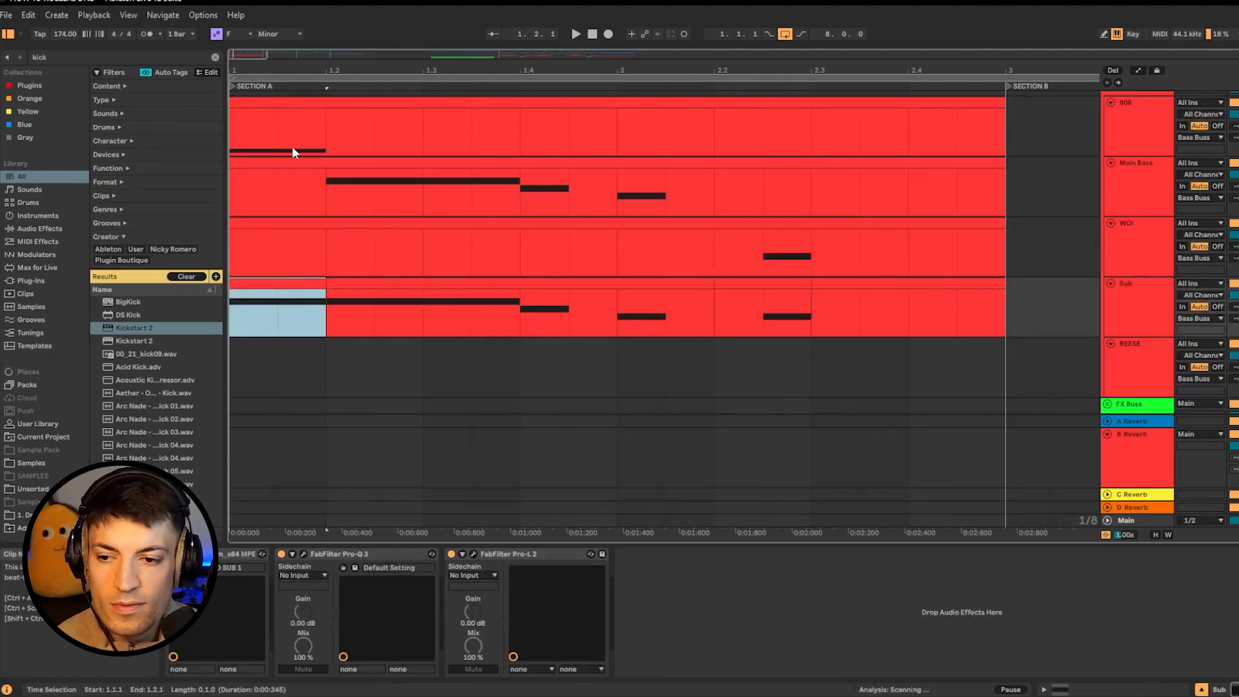
scroll(284, 125, up, 1)
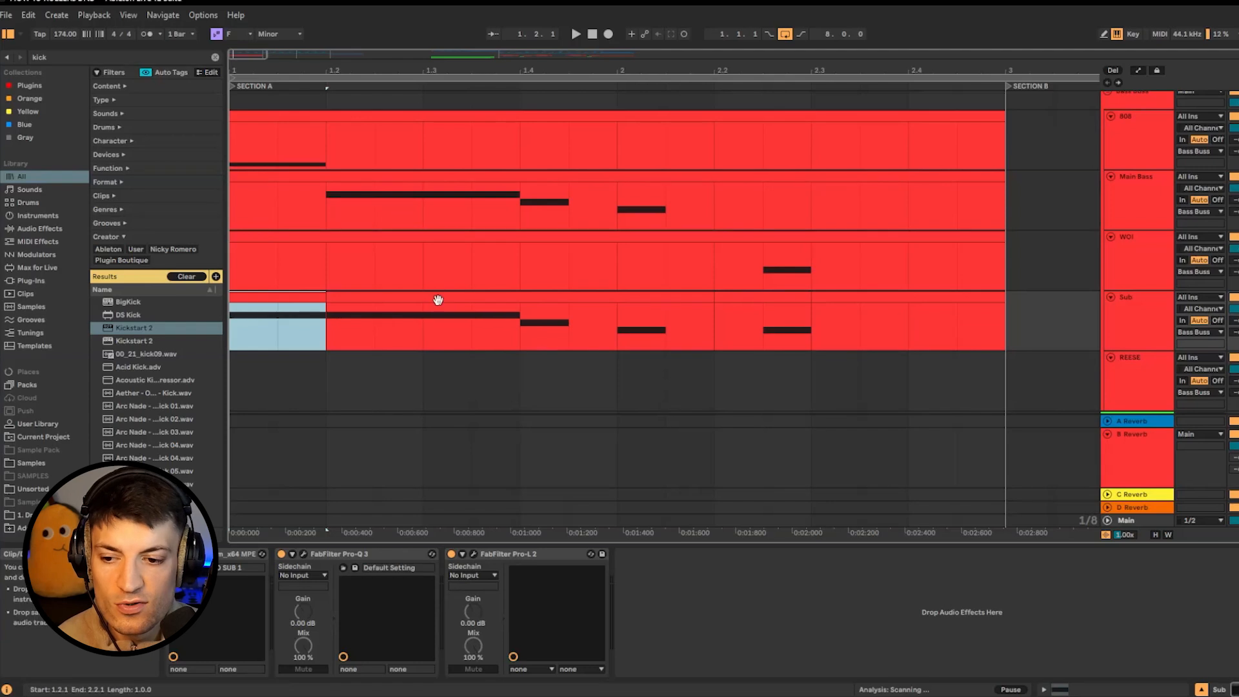
Examine the Dancefloor Sub - Level 1 preset in the Sub track's Serum, including oscillator B's wavetable, and play Section A.
click(306, 349)
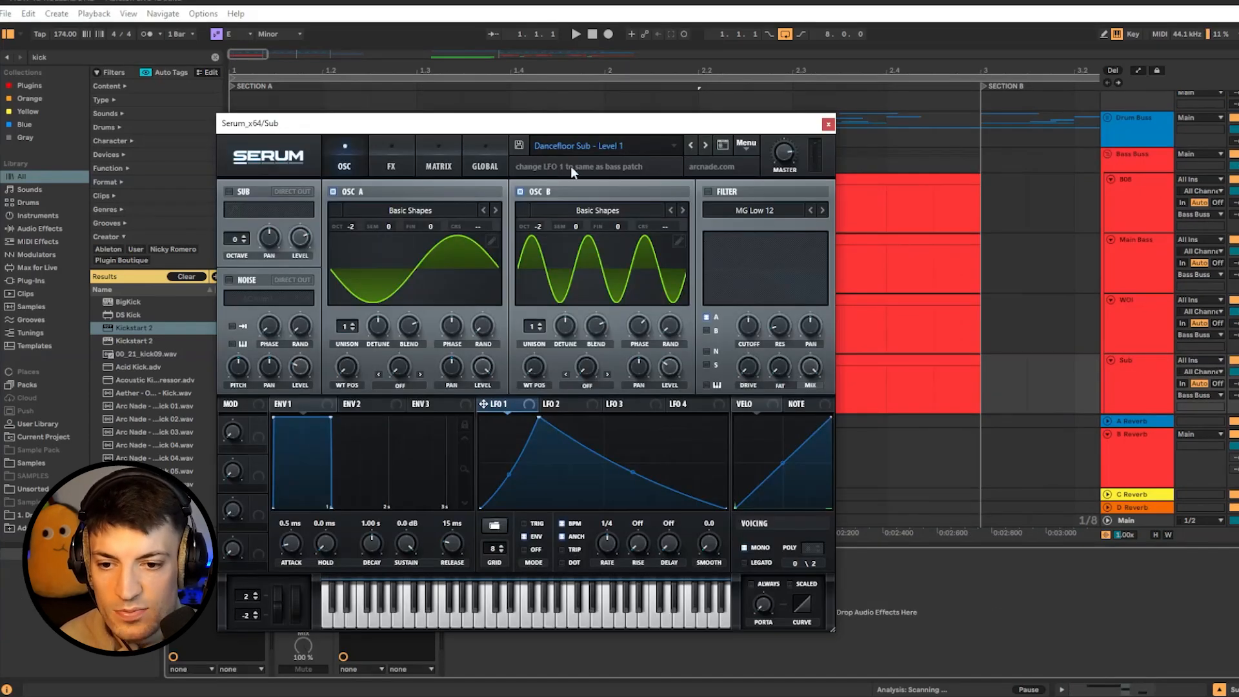
click(606, 147)
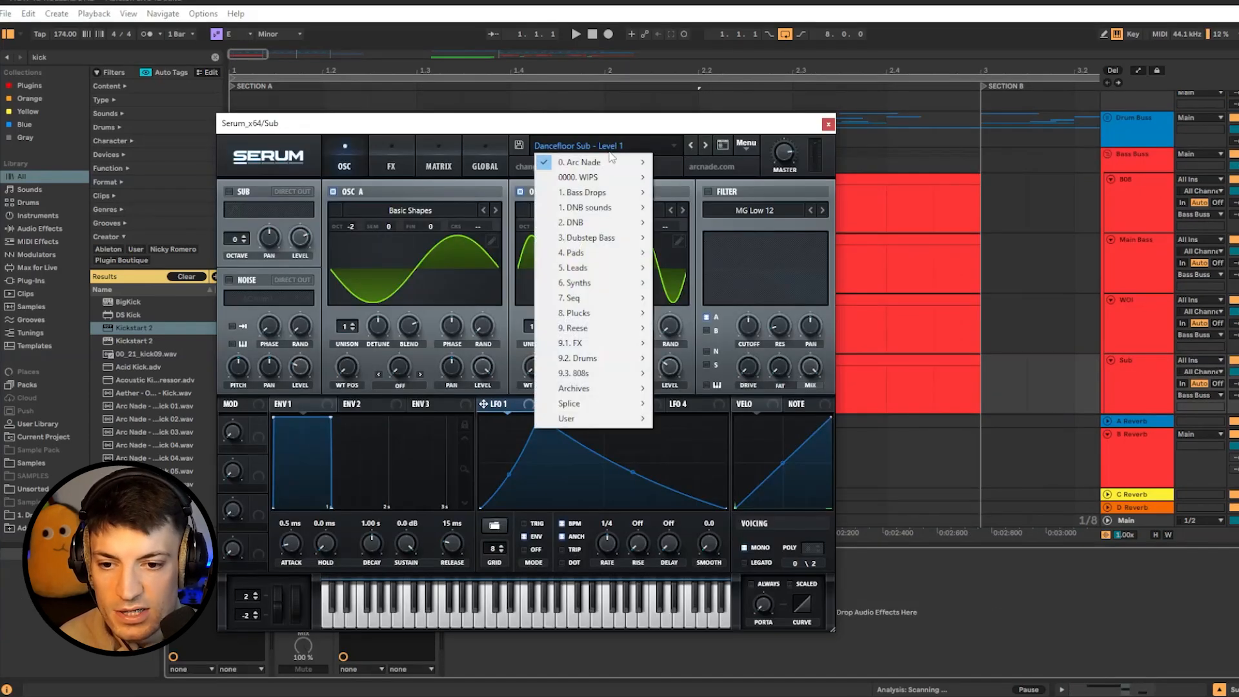
click(516, 259)
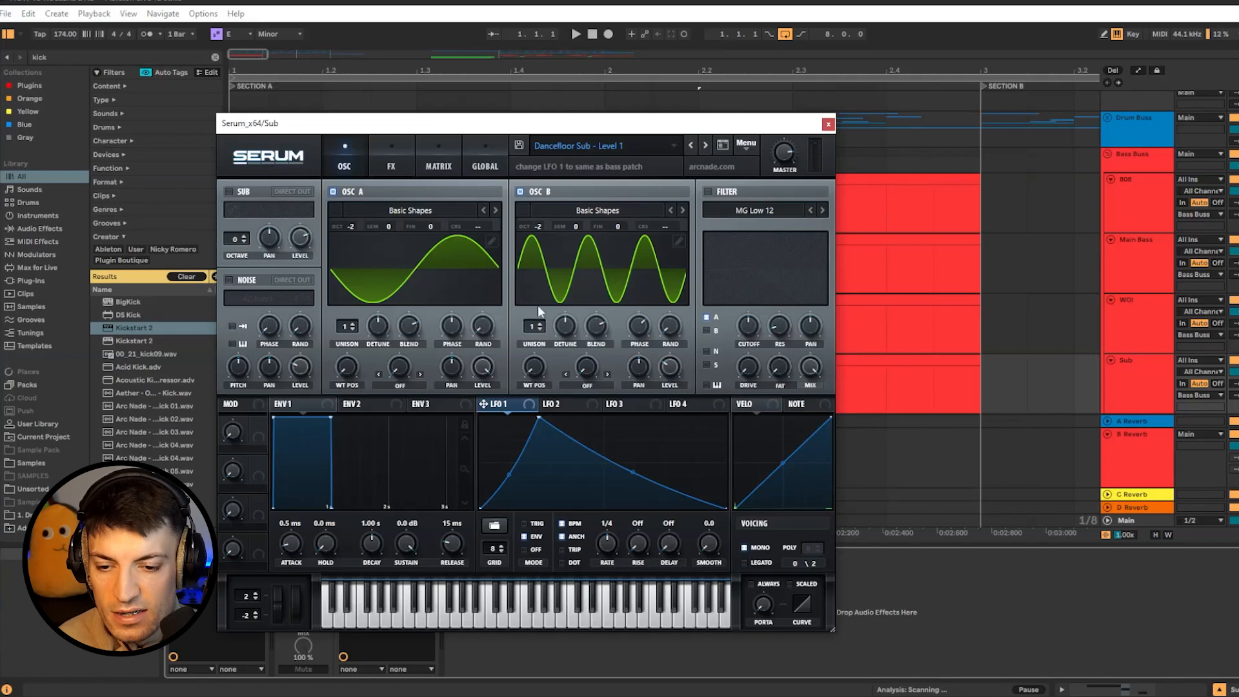
click(678, 240)
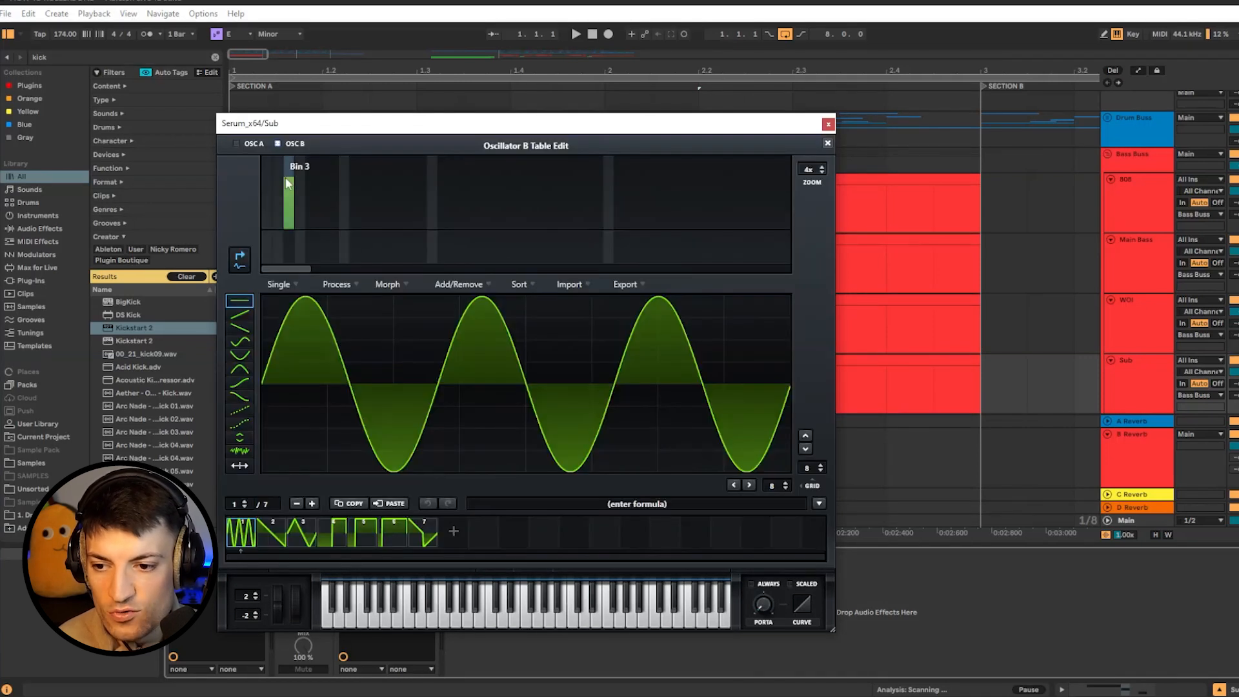
click(827, 143)
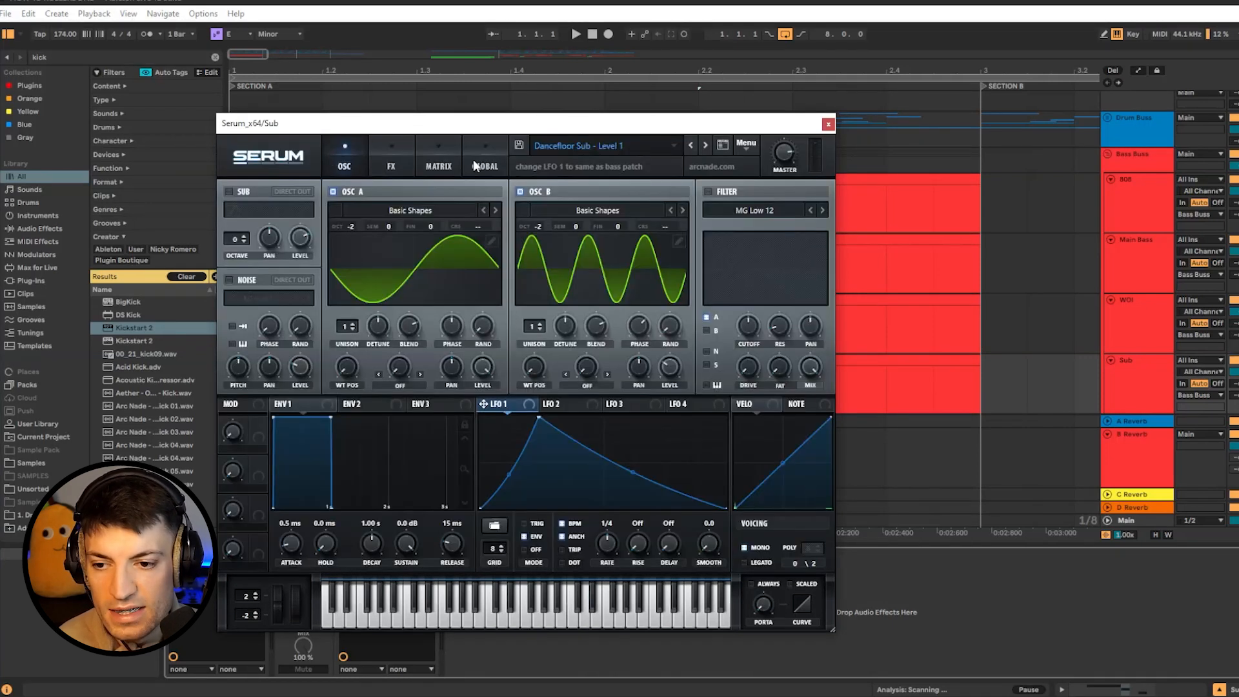
click(828, 124)
key(space)
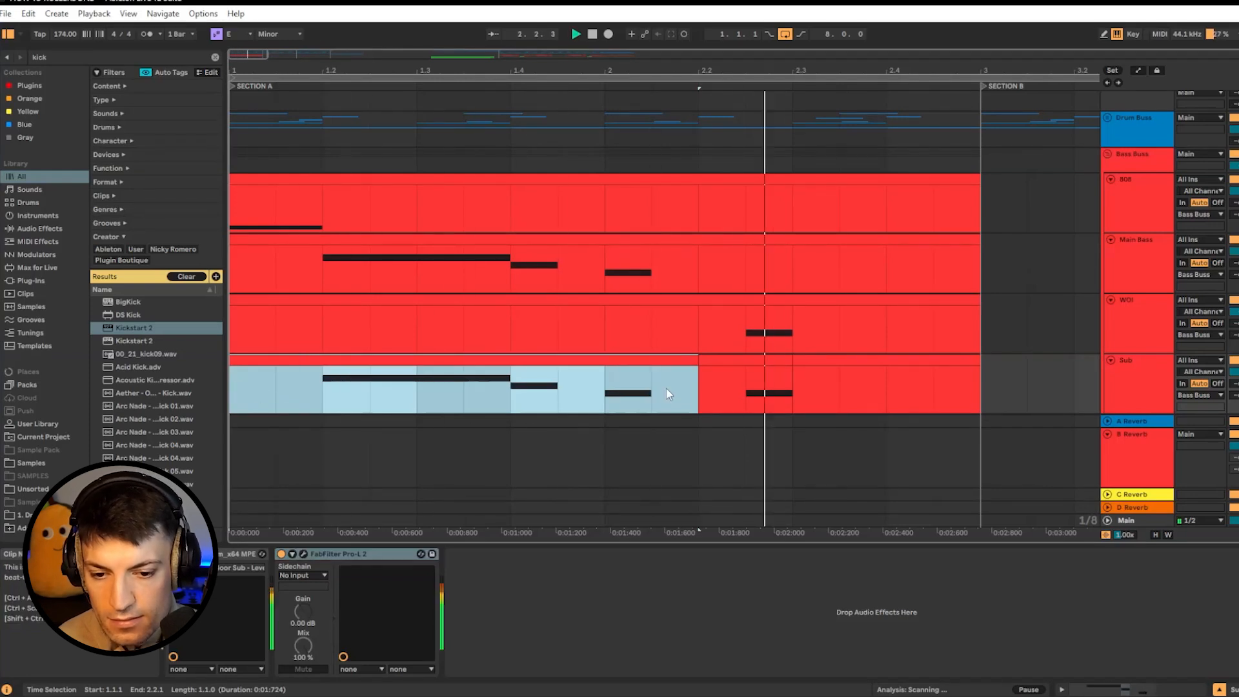
Copy the 808, Main Bass, WOI and Sub clips of the first Section A to the second Section A at bar 5.
drag(233, 208, 560, 402)
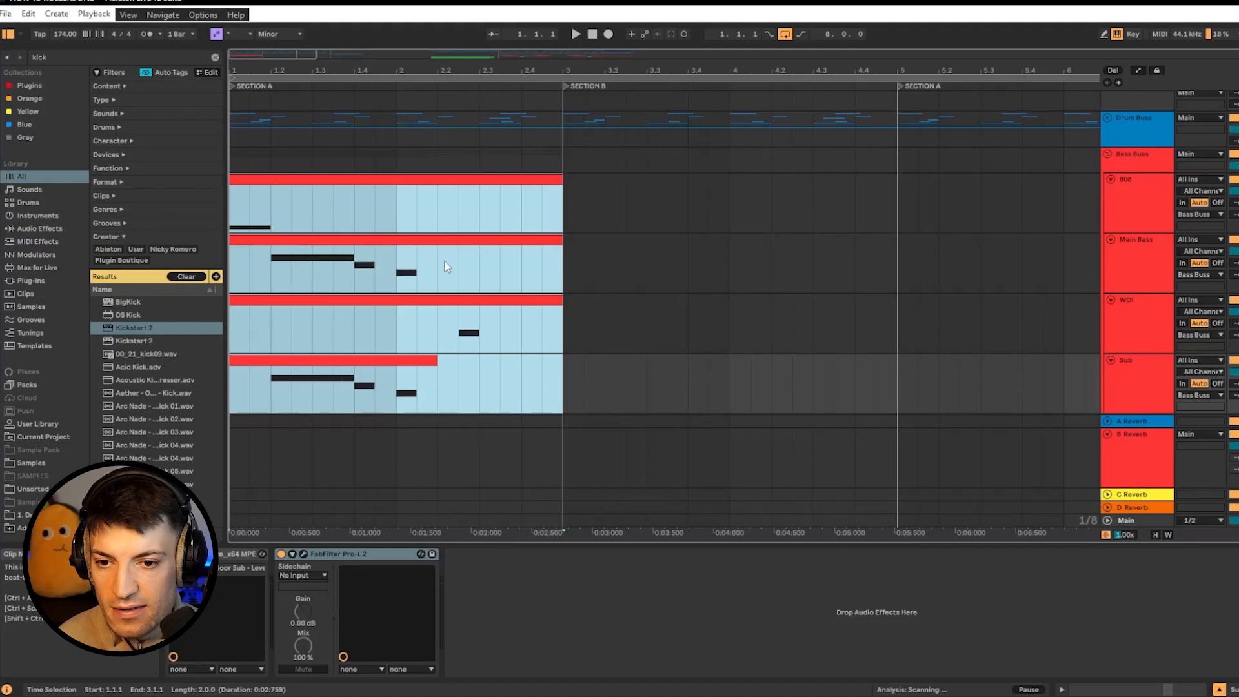
ctrl+scroll(504, 240, down, 3)
click(526, 209)
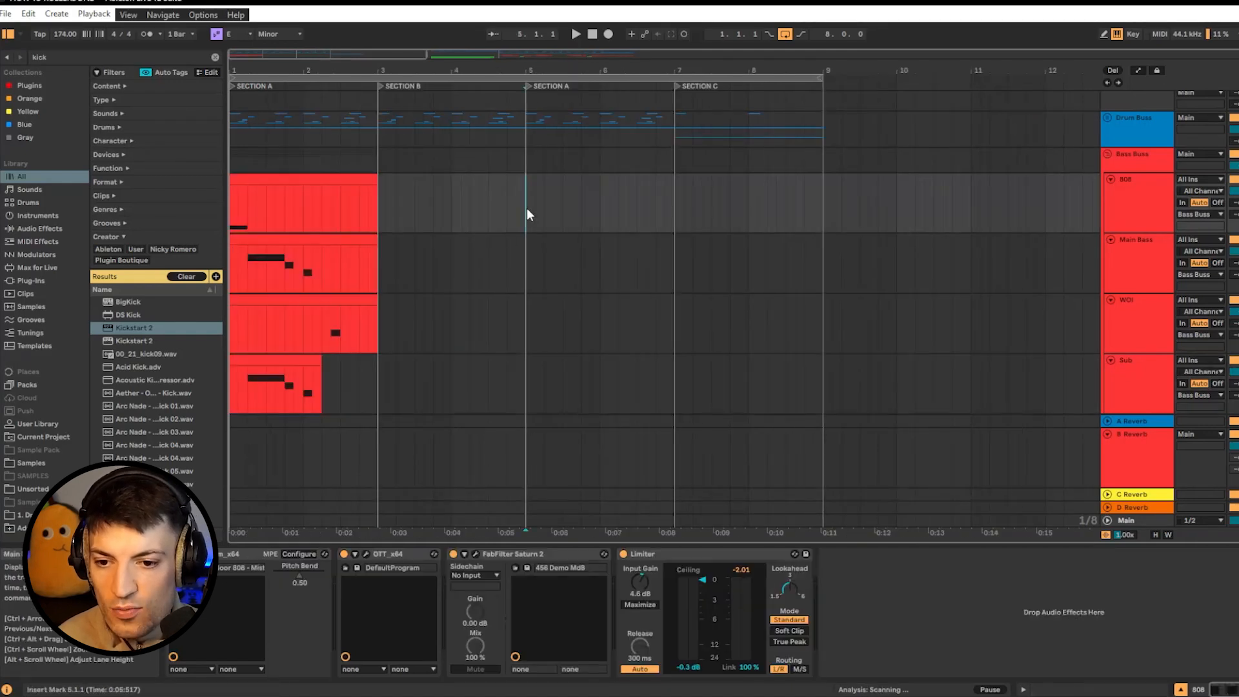
key(ctrl+v)
Duplicate the four bass clips of the first Section A into Section B at bar 3.
click(384, 204)
drag(380, 204, 525, 393)
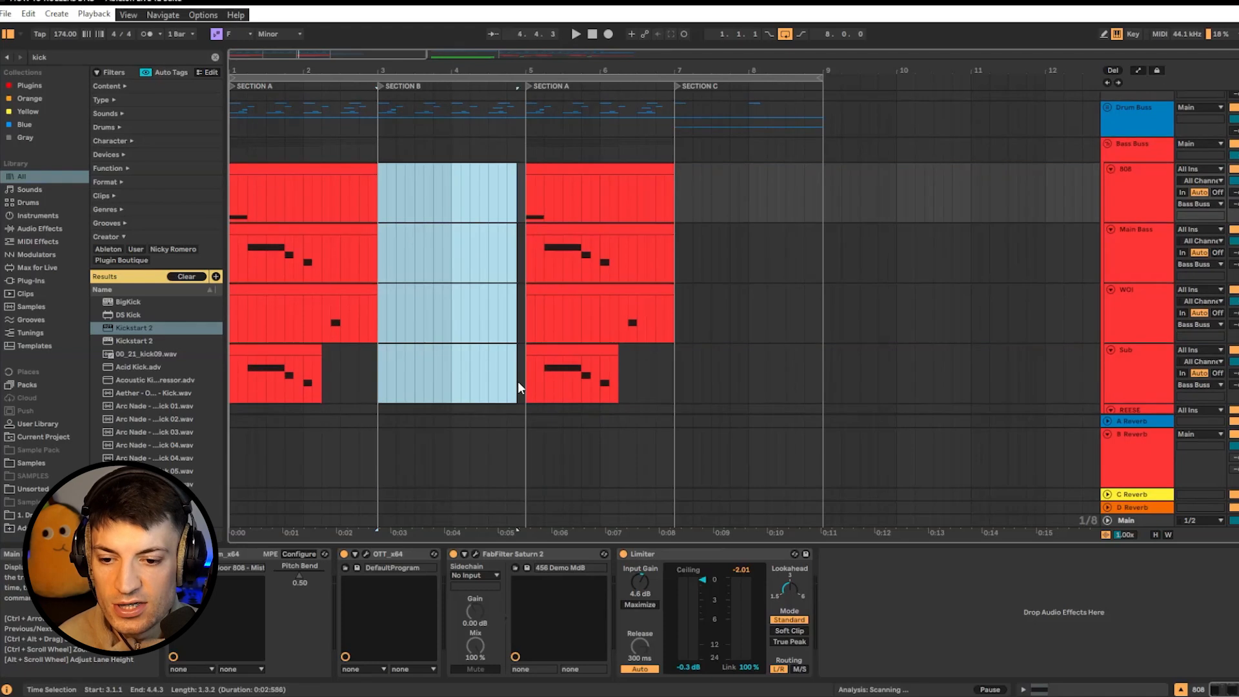
drag(676, 200, 822, 385)
drag(230, 178, 376, 385)
key(ctrl+d)
Play the arrangement from bar 1 to check the repeated bassline across the tracks.
click(231, 191)
key(space)
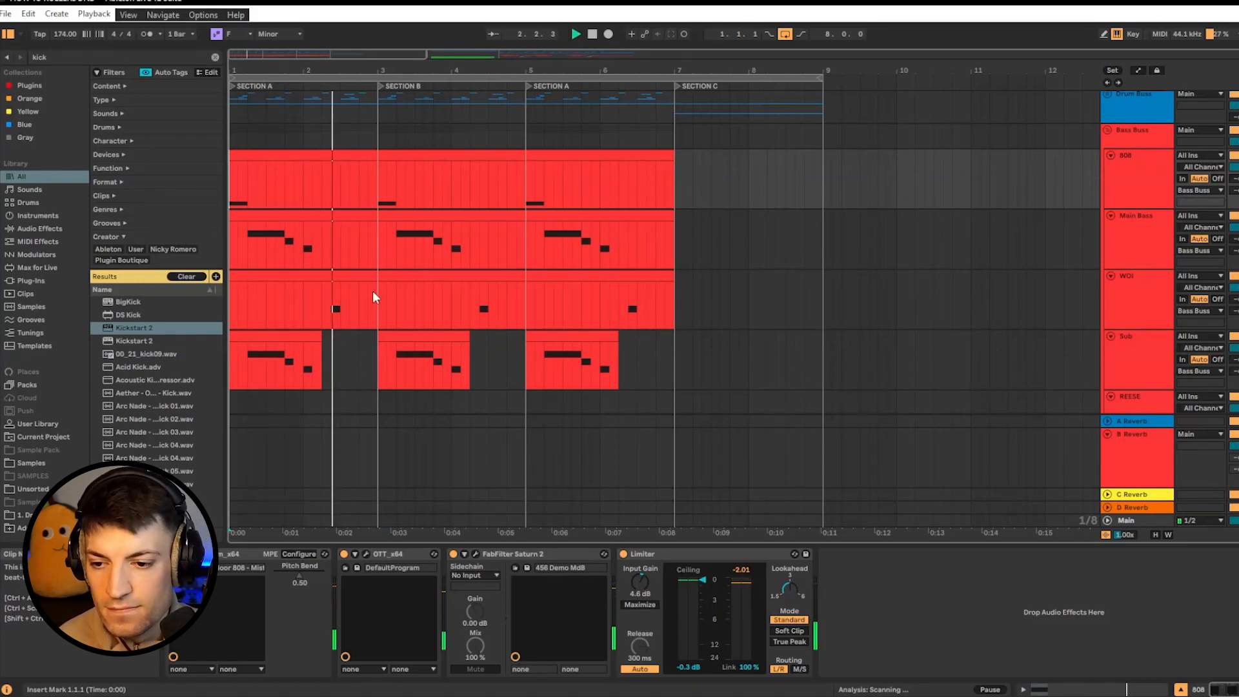
scroll(374, 291, down, 3)
scroll(414, 287, up, 3)
scroll(400, 296, down, 3)
scroll(401, 299, up, 2)
key(space)
Delete the WOI clip from Section B.
click(488, 277)
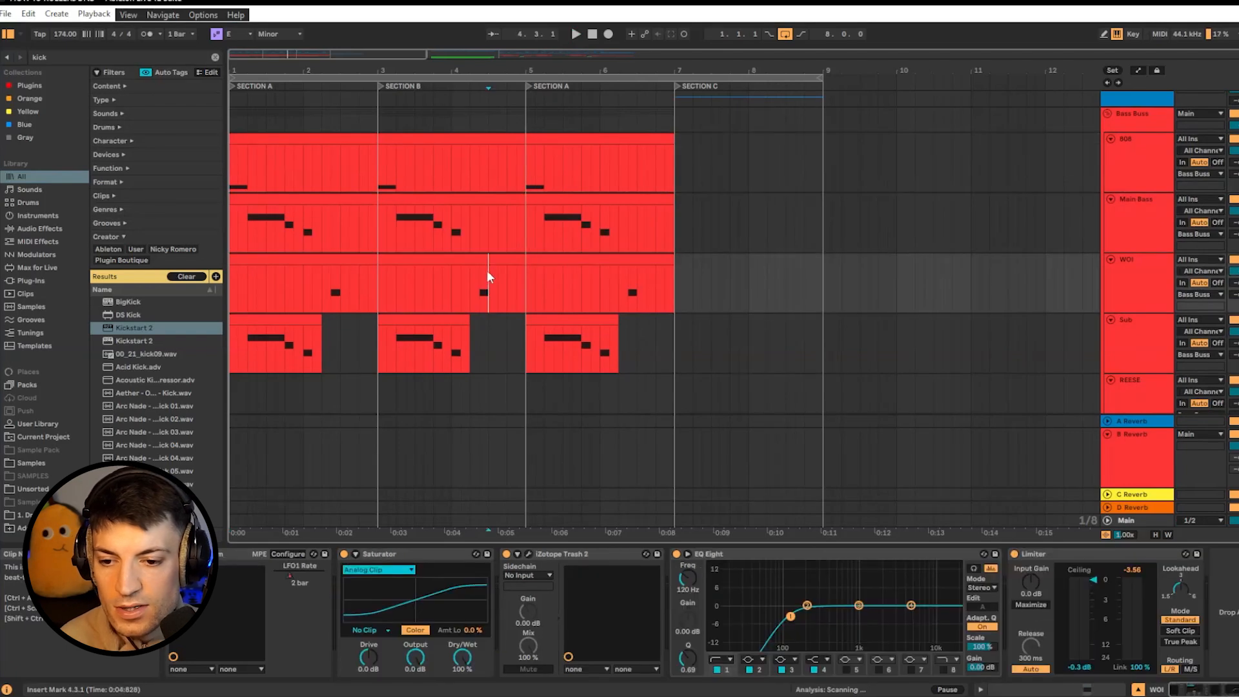
click(488, 277)
key(Delete)
click(471, 297)
drag(471, 293, 525, 299)
drag(521, 352, 492, 271)
Play the drums from the start of Section C at bar 7.
click(646, 161)
click(667, 160)
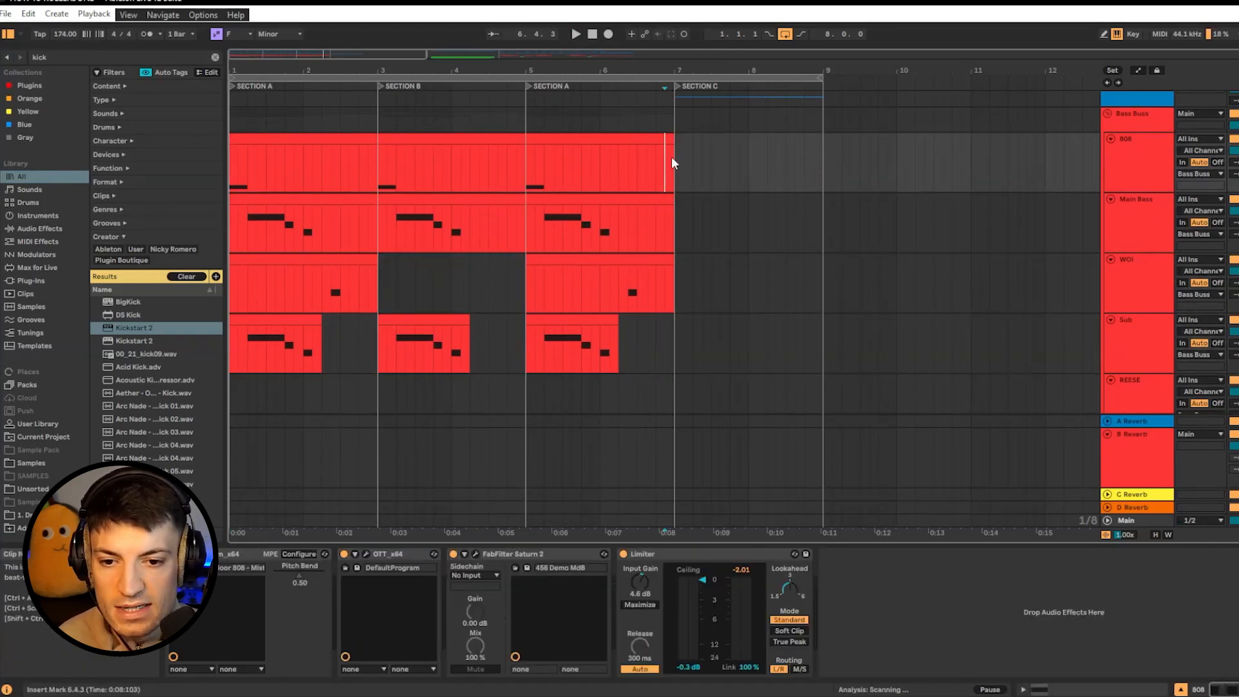
scroll(681, 187, up, 2)
click(679, 163)
key(space)
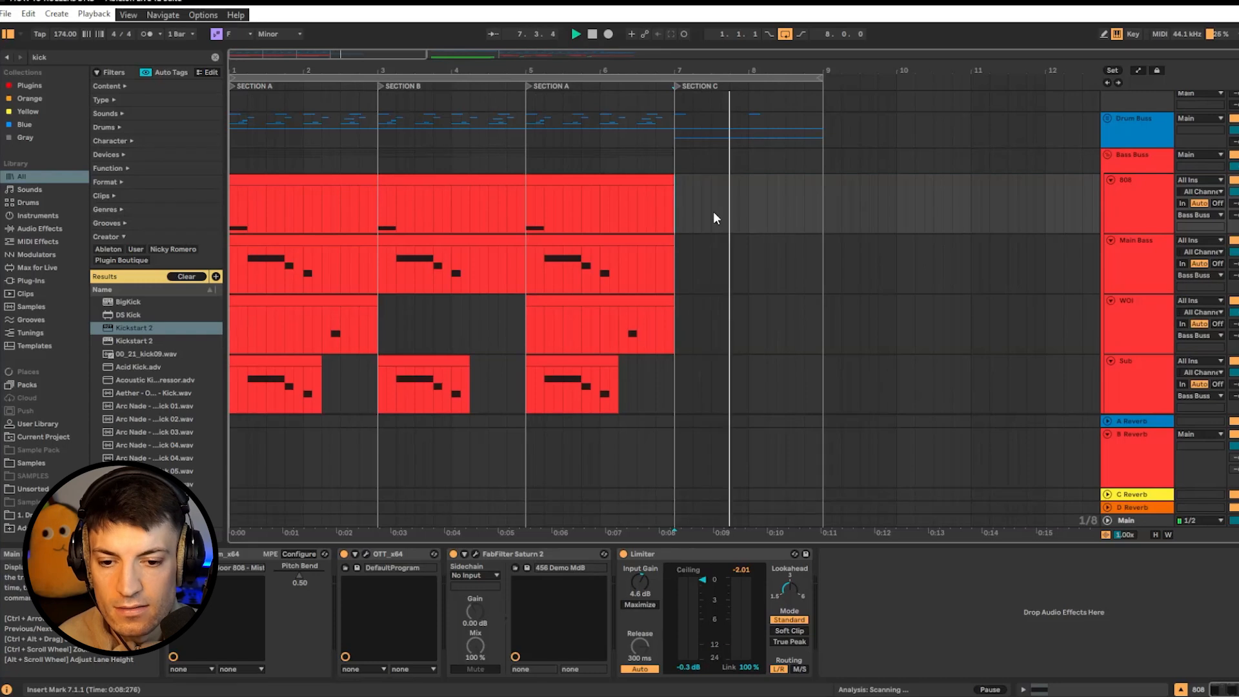
scroll(714, 211, down, 3)
key(space)
scroll(722, 296, down, 1)
Open Serum on the REESE track, audition Dancefloor Reese - Slapper and examine its oscillator, LFO 1, LFO 2 and effects.
click(675, 309)
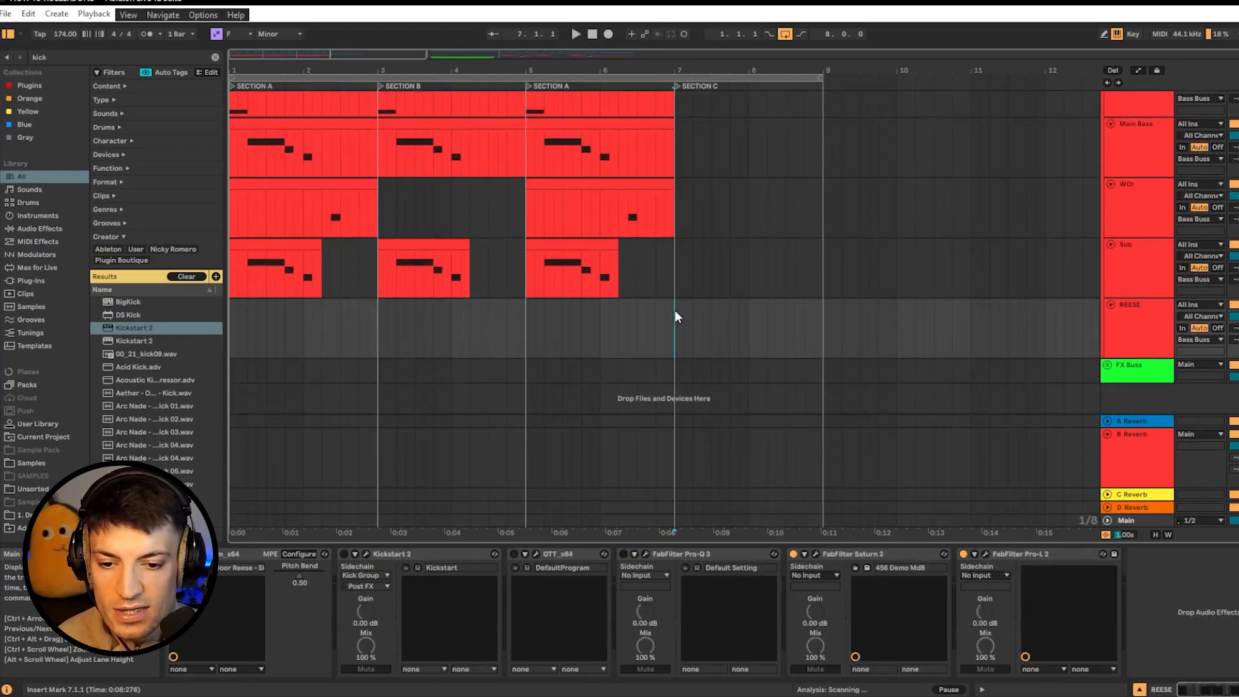
click(1153, 322)
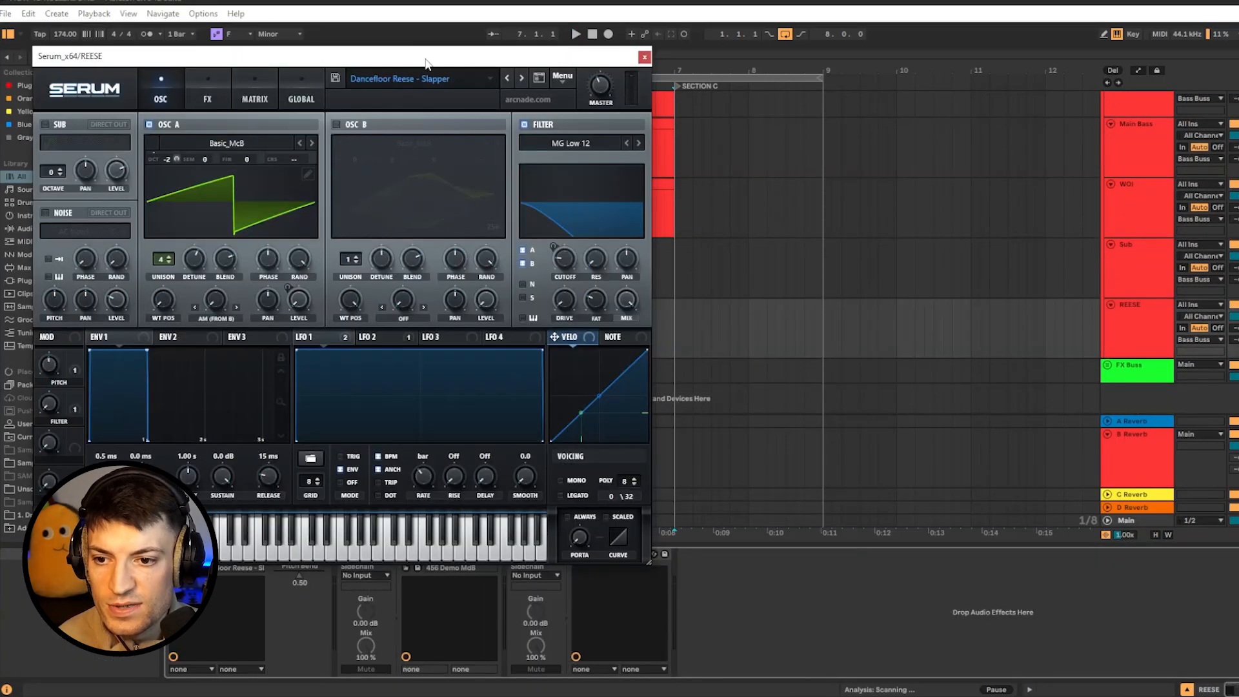
drag(426, 56, 683, 71)
click(529, 571)
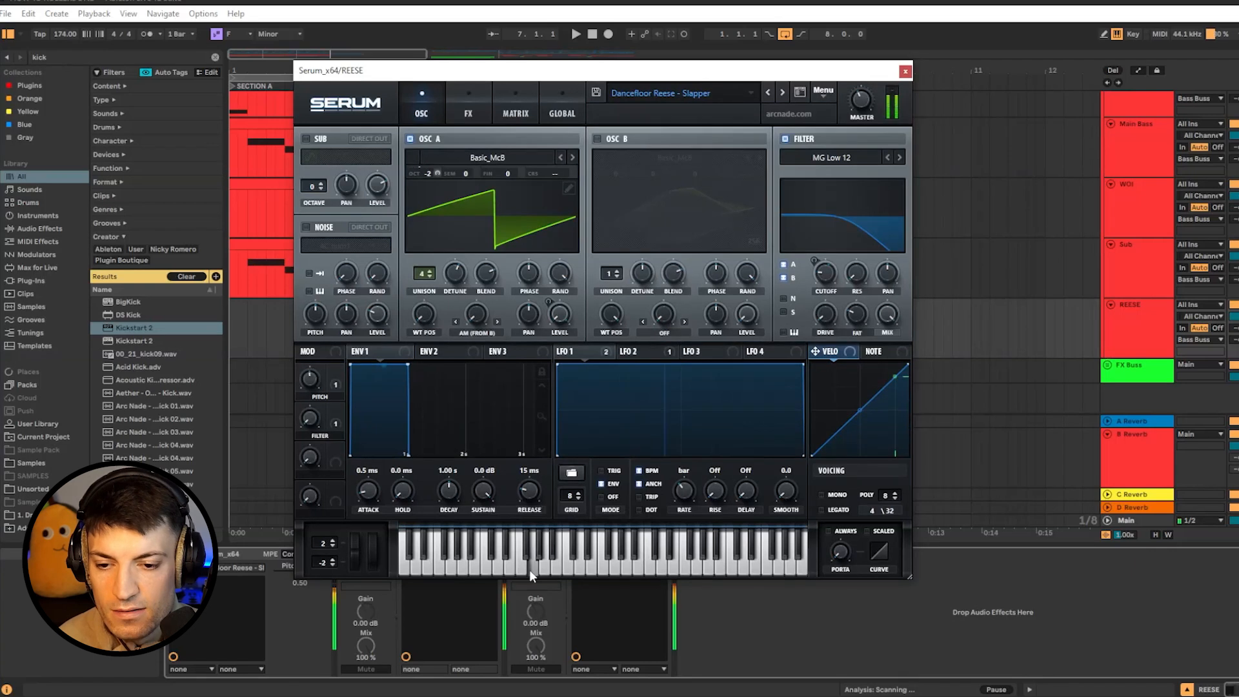
click(576, 351)
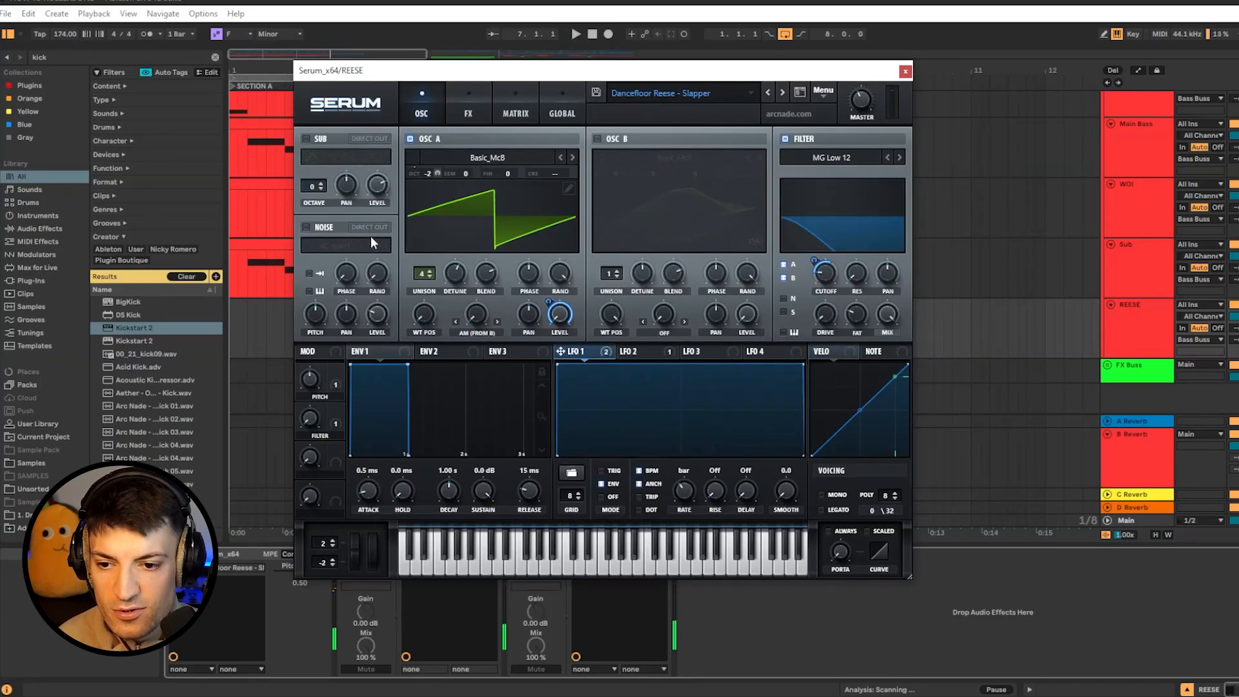
click(637, 351)
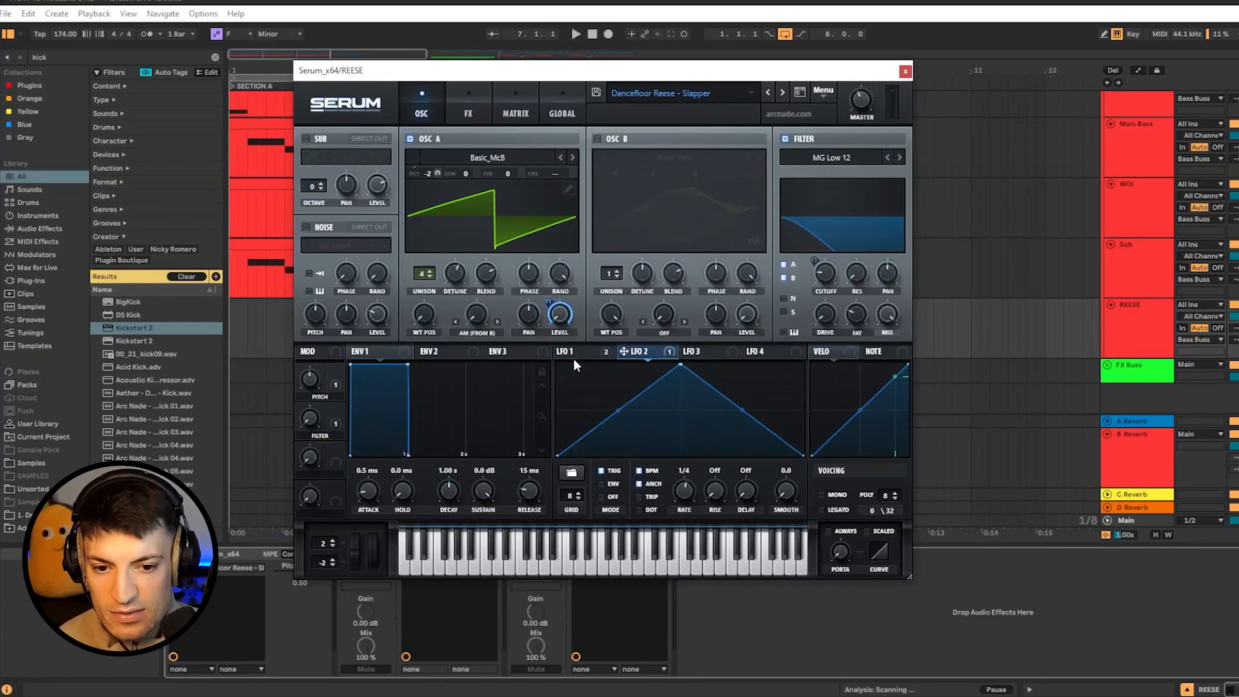
click(570, 352)
click(468, 107)
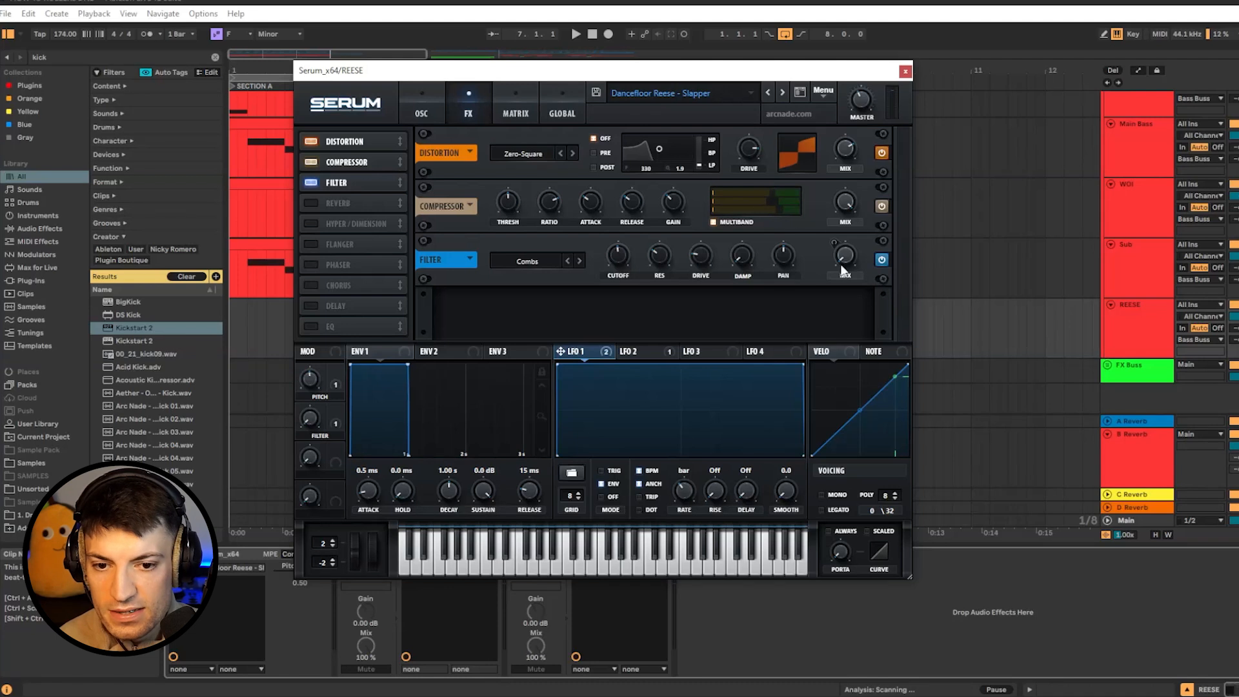
click(421, 113)
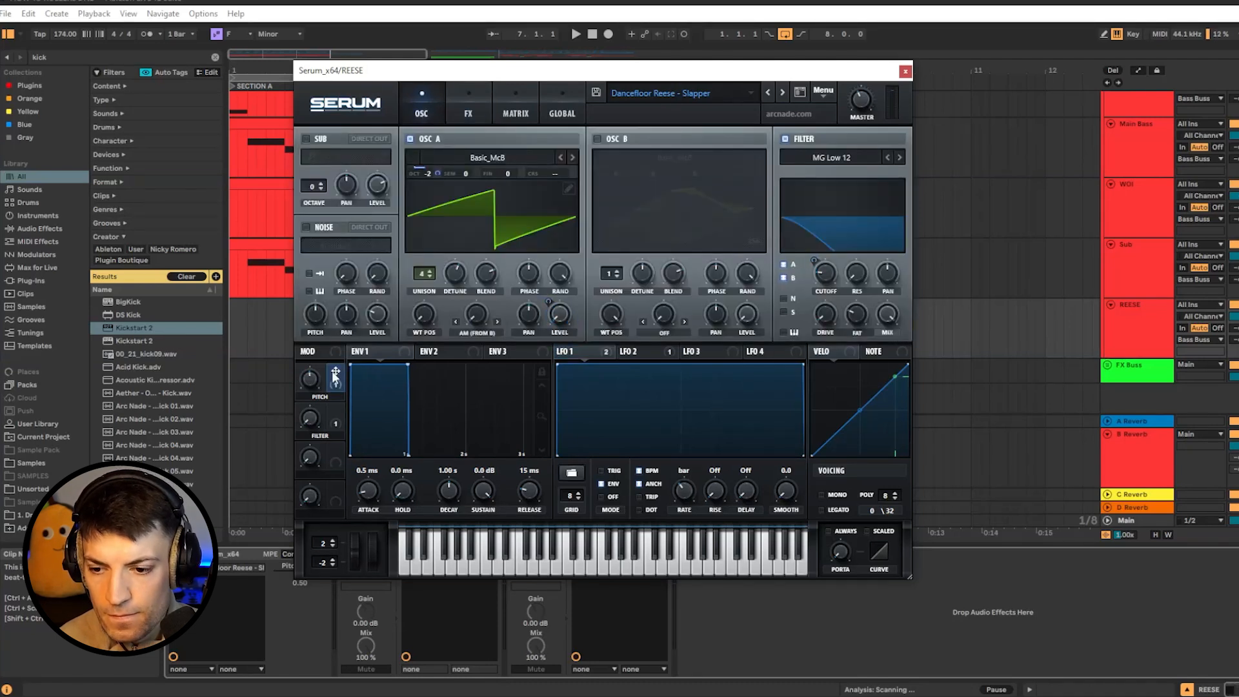
Create a two-bar MIDI clip on the REESE track at Section C and enter a one-bar B1 note from its start.
drag(676, 343, 819, 345)
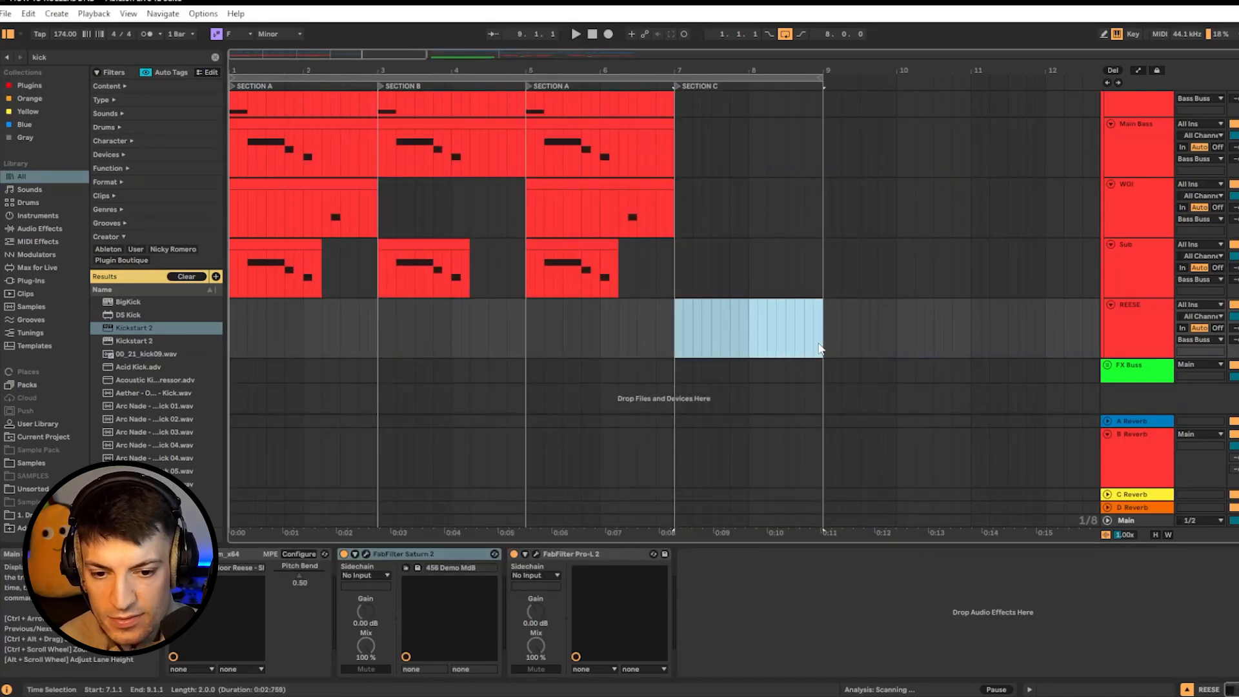
key(ctrl+shift+m)
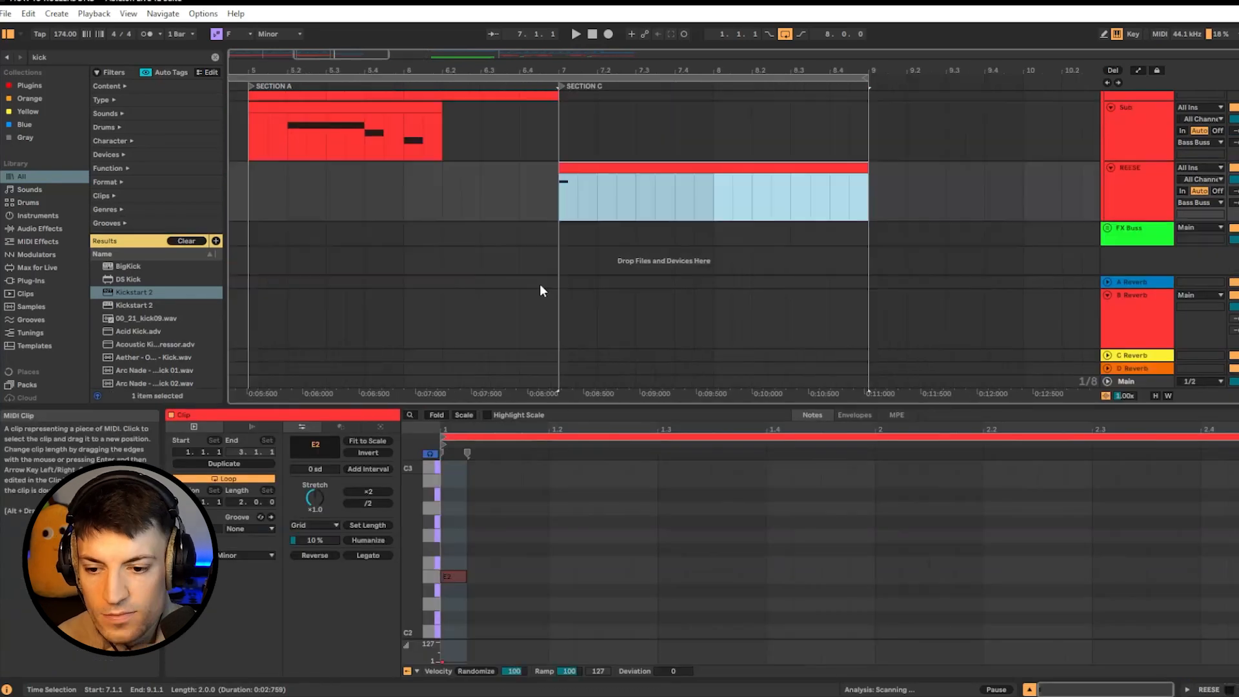
double_click(454, 574)
key(Down)
key(Down)
key(Down)
key(Down)
key(Down)
drag(467, 569, 666, 593)
click(431, 202)
key(space)
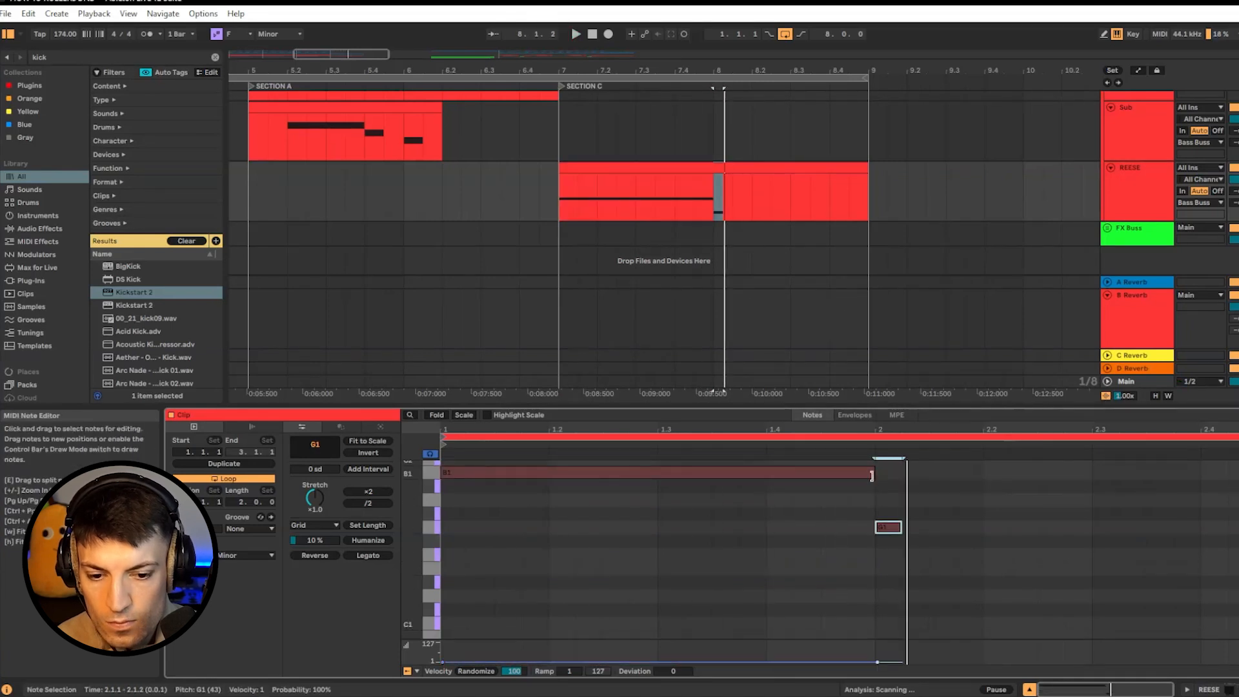
Shorten the REESE clip's B1 note to three beats and add a one-beat G♭1 note at 1.4.
drag(871, 475, 765, 476)
drag(884, 545, 786, 531)
click(888, 538)
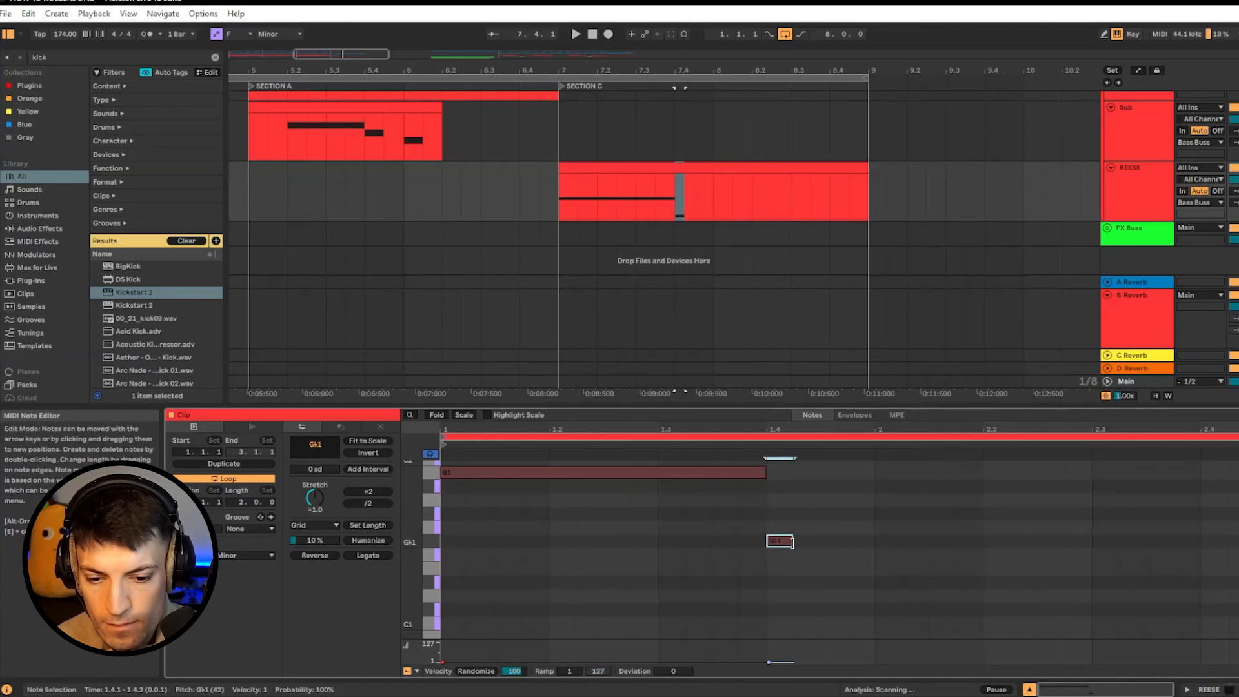
drag(794, 543, 876, 545)
key(space)
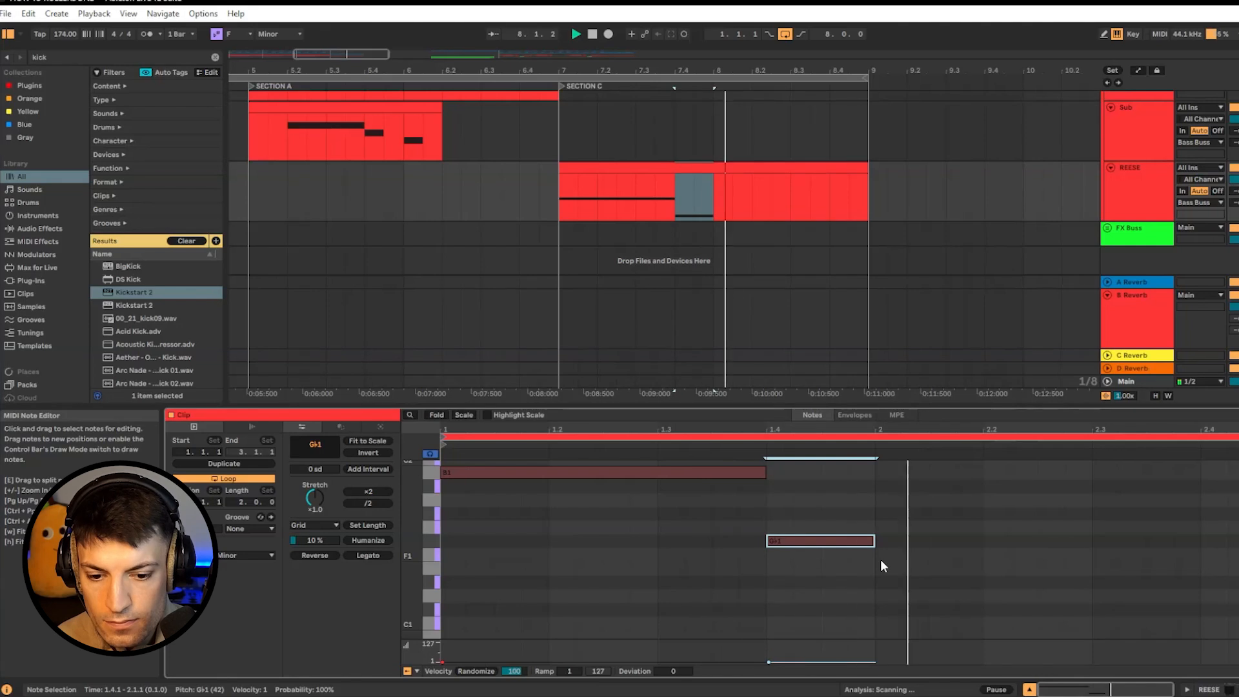
key(space)
Add a one-beat B♭1 note at the start of the REESE clip's second bar and raise the note at 1.4 to G1.
double_click(894, 488)
drag(902, 491, 981, 489)
key(space)
key(space)
drag(836, 543, 836, 534)
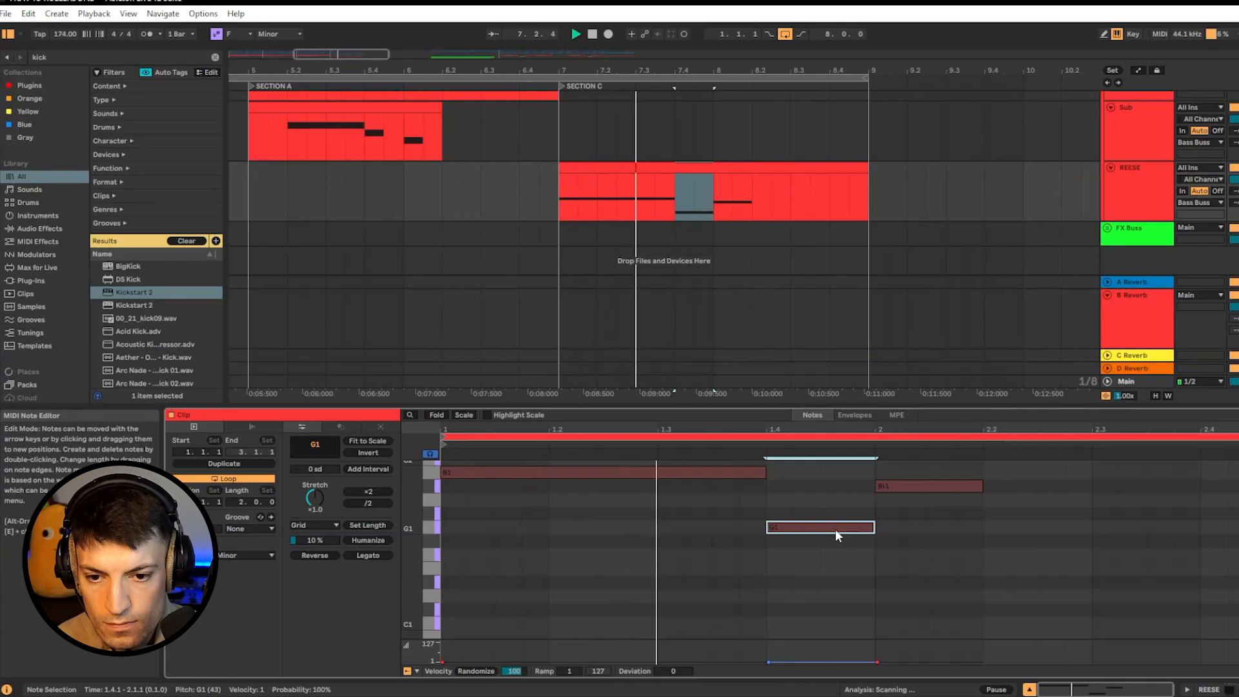
key(space)
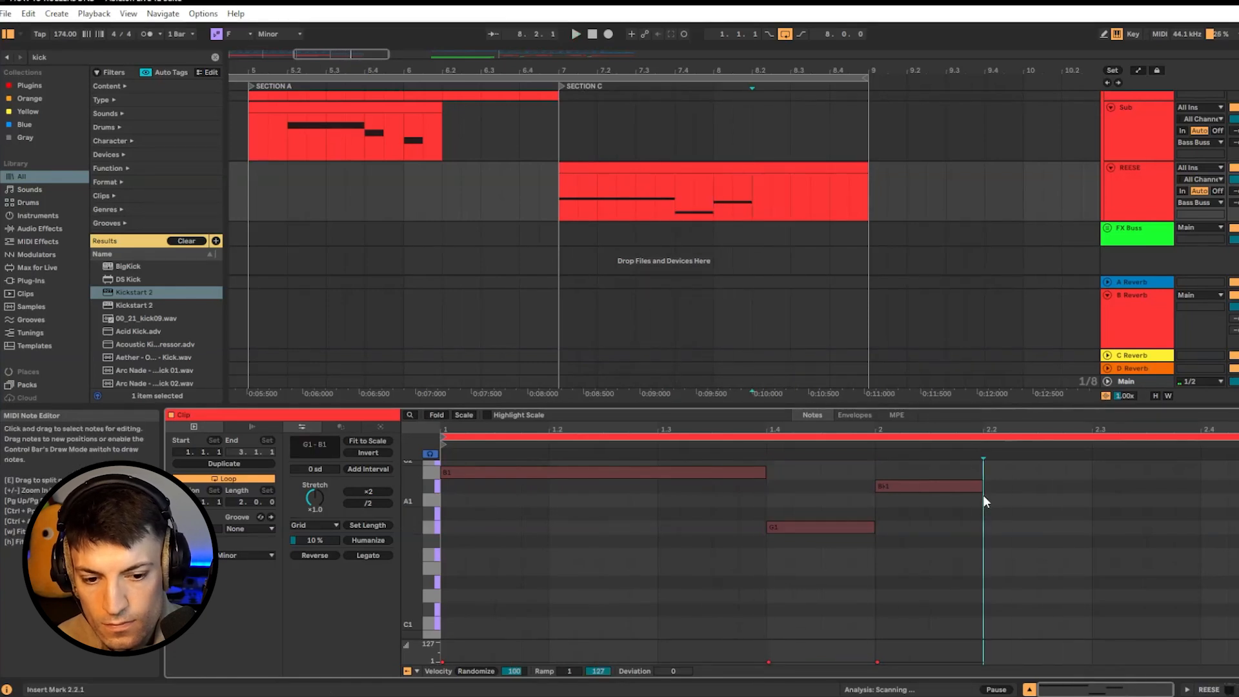
Extend the B♭1 note to two beats and add a G♭1 note from 2.3 to the end of the REESE clip.
click(978, 488)
drag(980, 486, 1090, 487)
key(space)
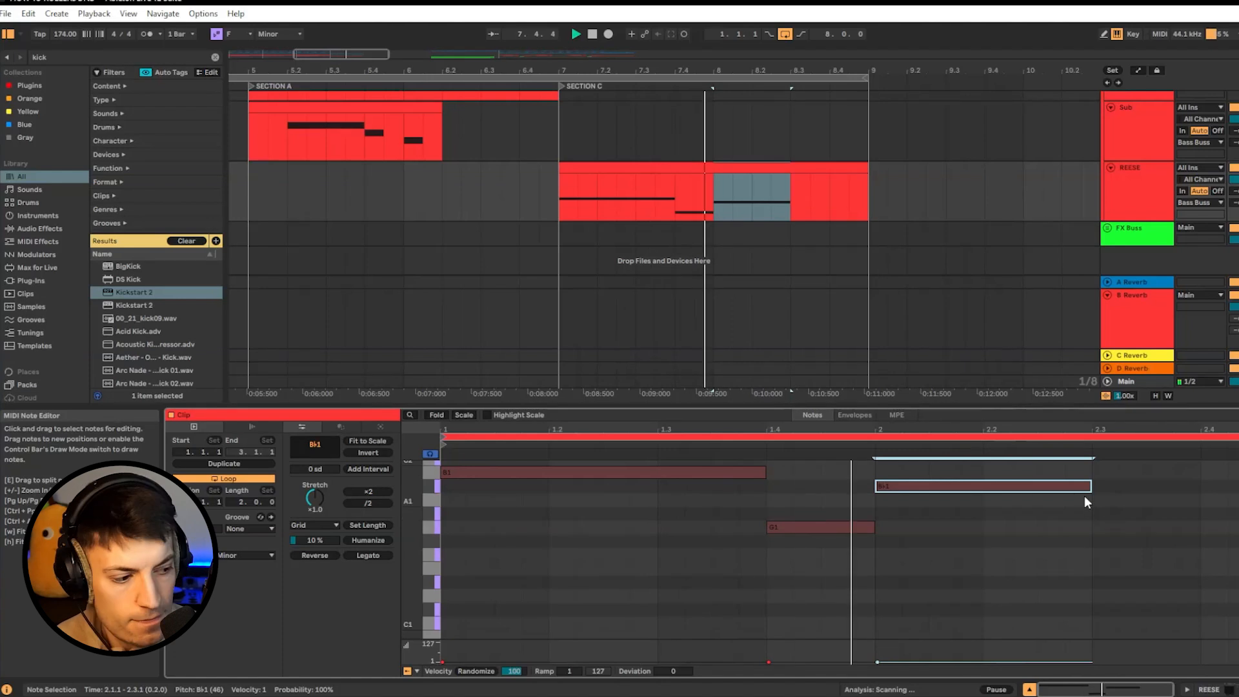
double_click(1103, 541)
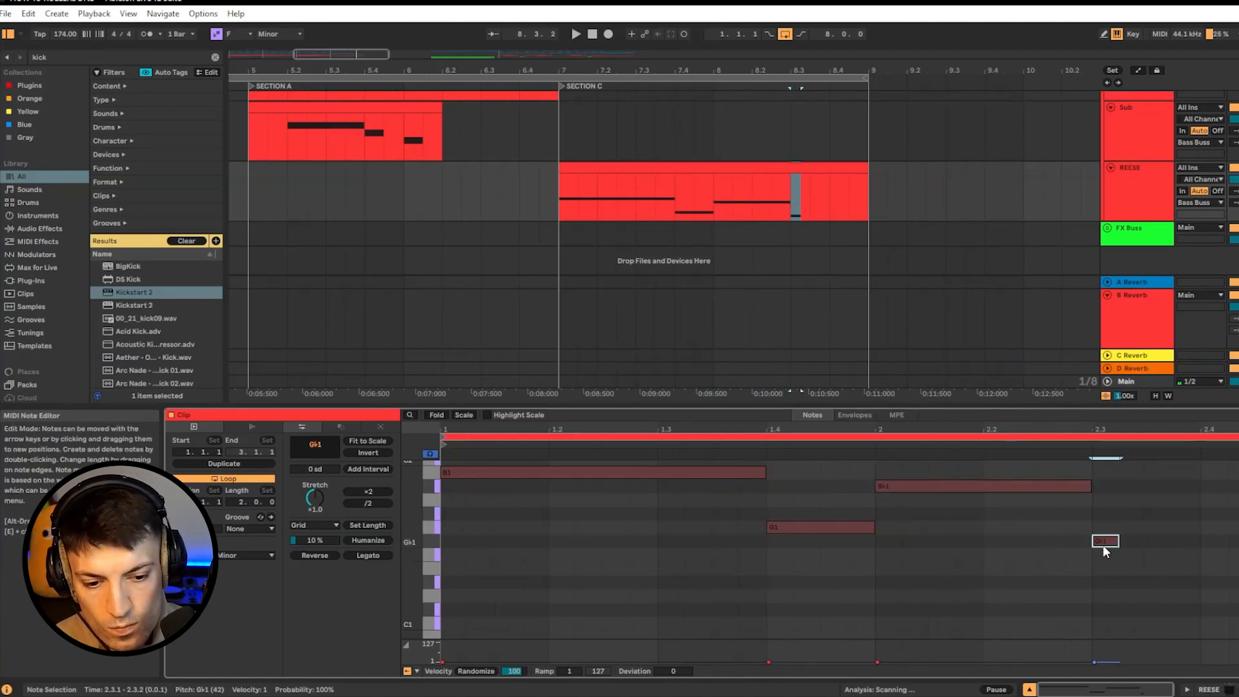
key(space)
drag(1118, 541, 1238, 542)
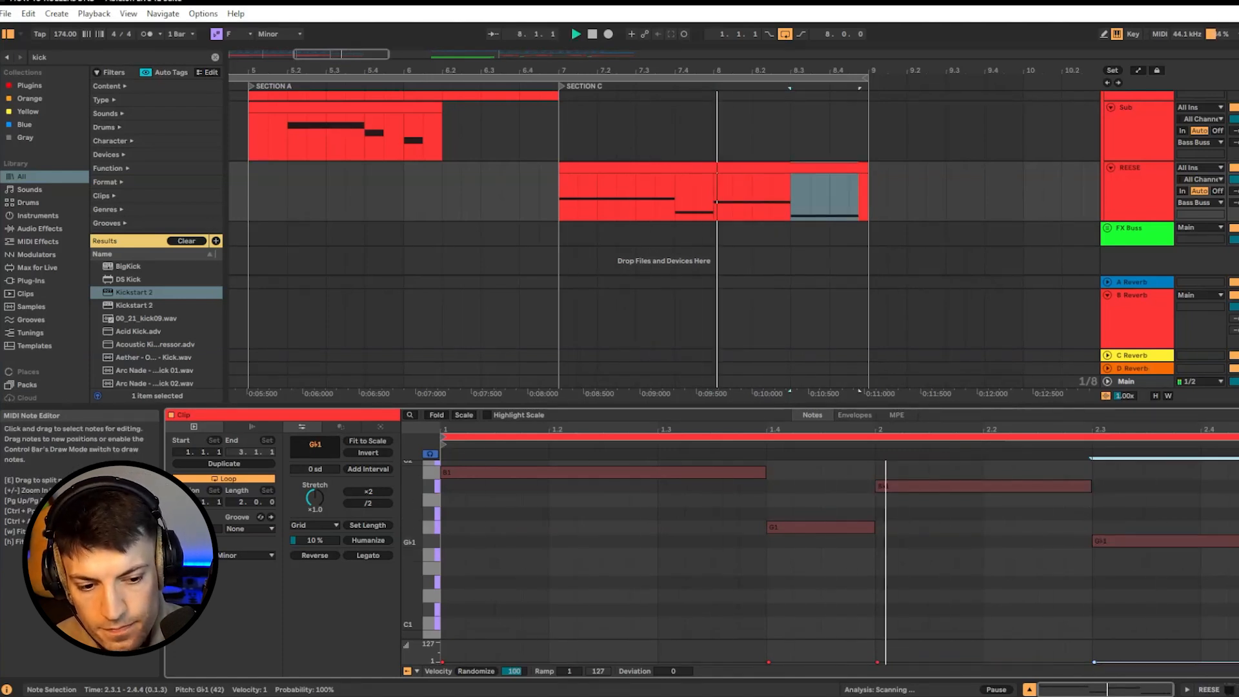
drag(1234, 179, 1234, 183)
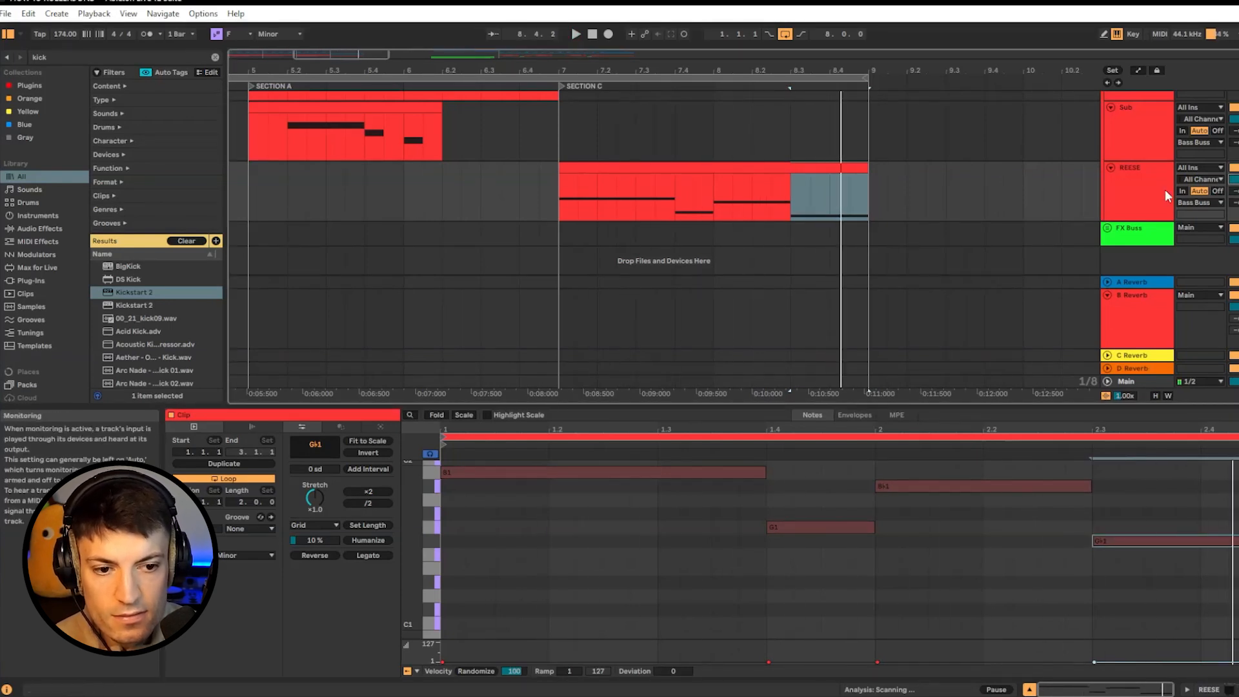
Show the REESE track's device chain and open its FabFilter Pro-L 2.
click(1147, 189)
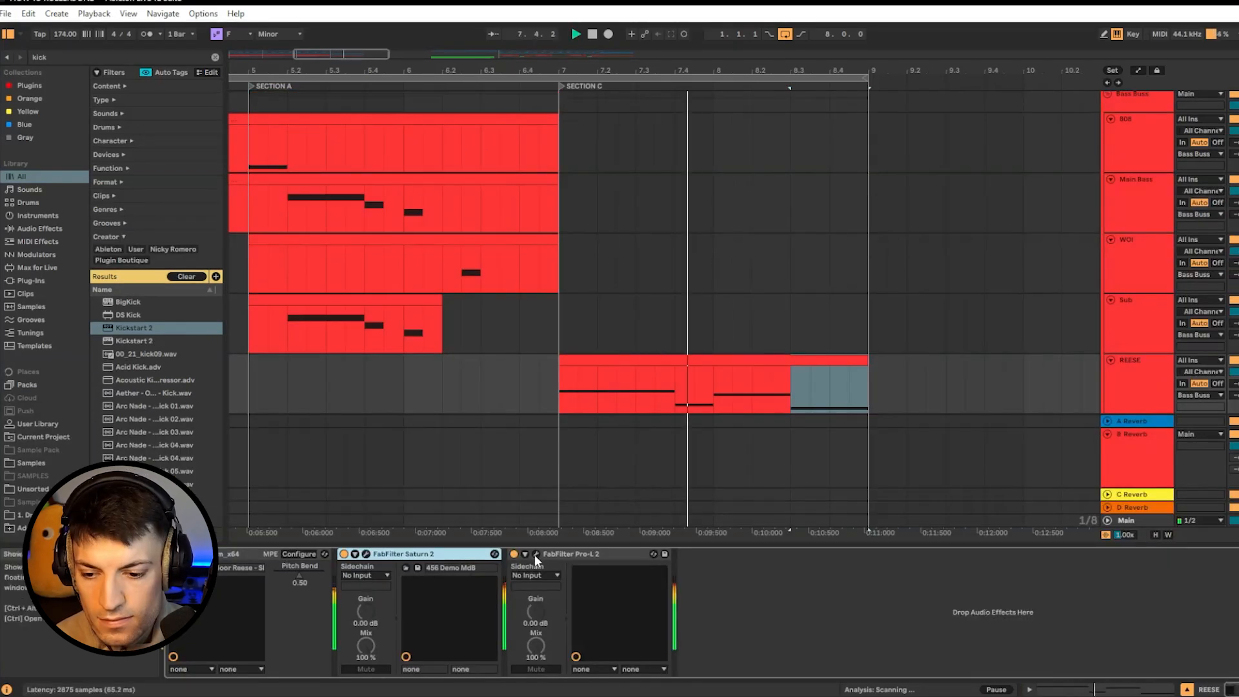
click(536, 554)
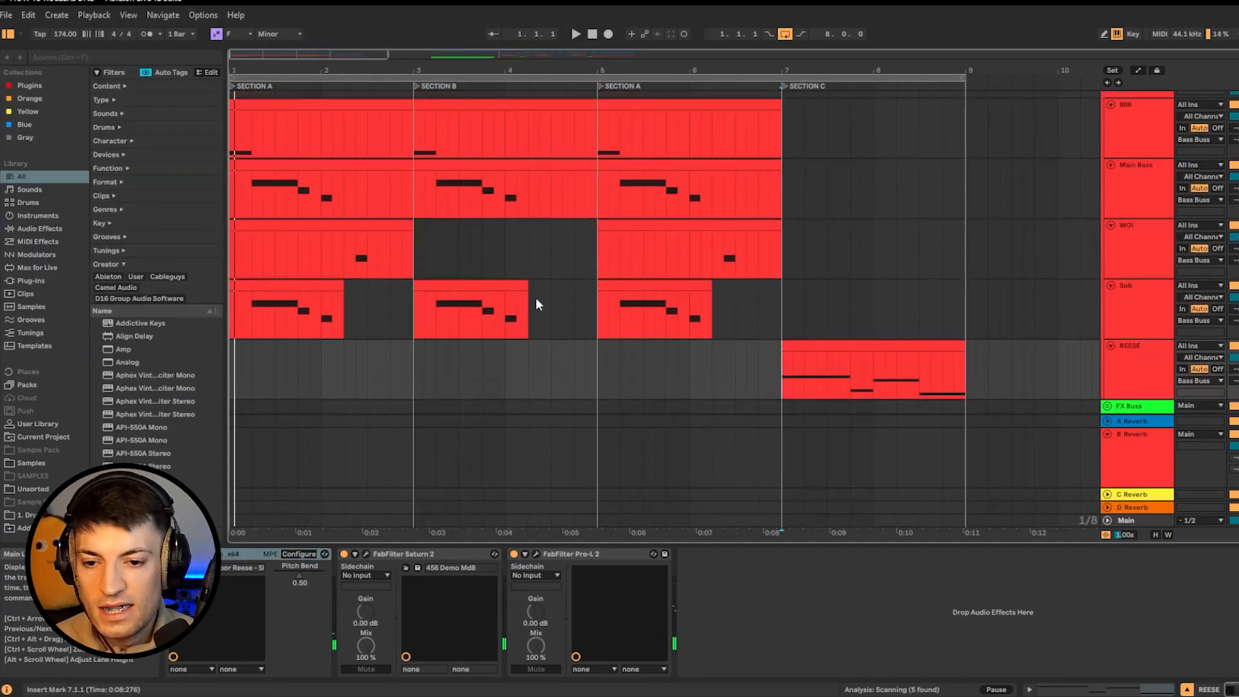
Duplicate the 808 track.
scroll(534, 287, up, 3)
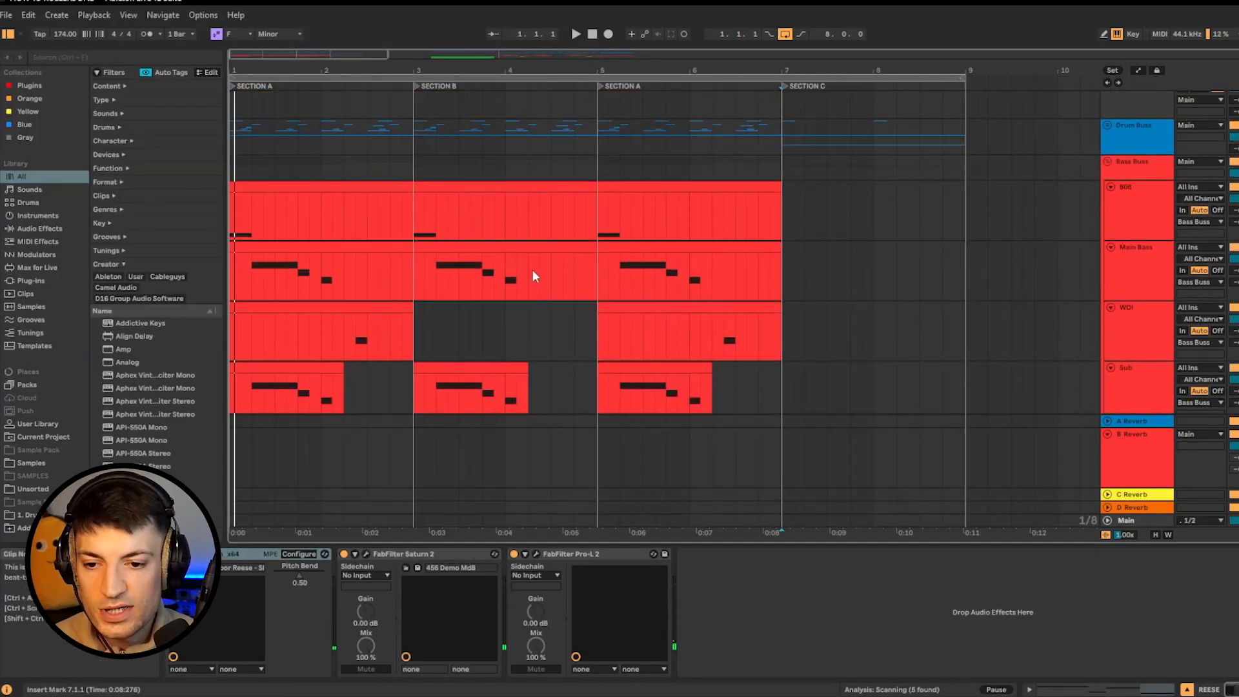
click(528, 218)
scroll(528, 217, down, 2)
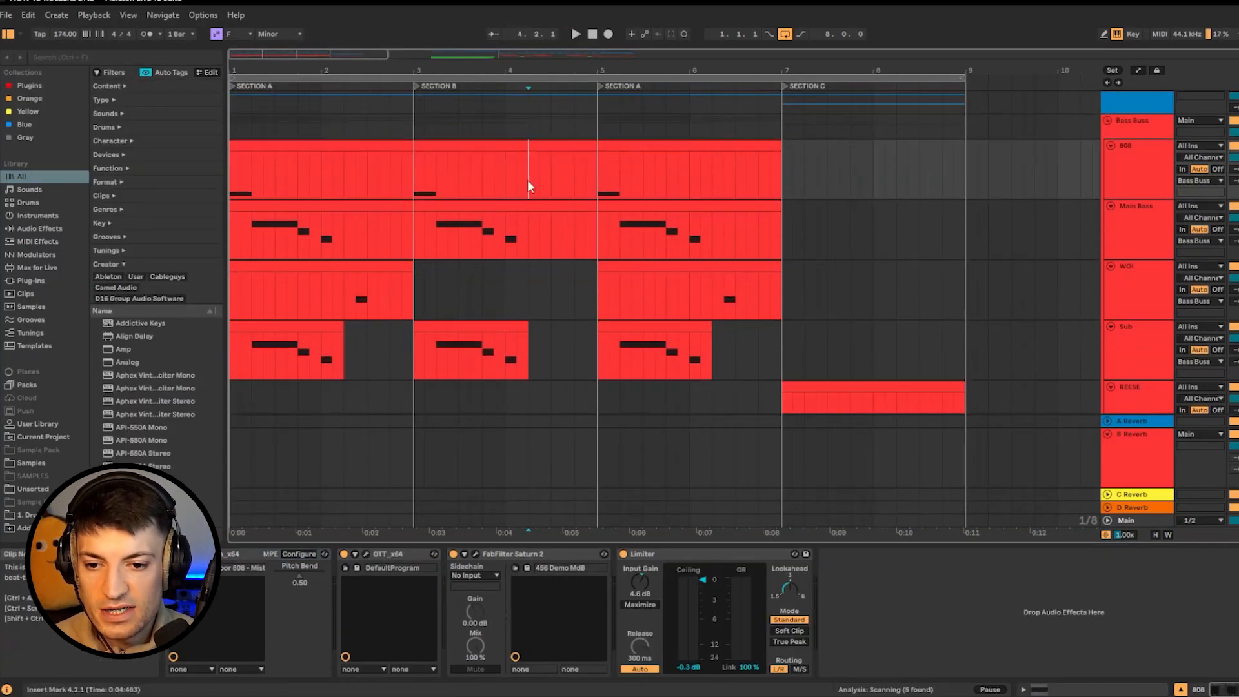
right_click(1129, 172)
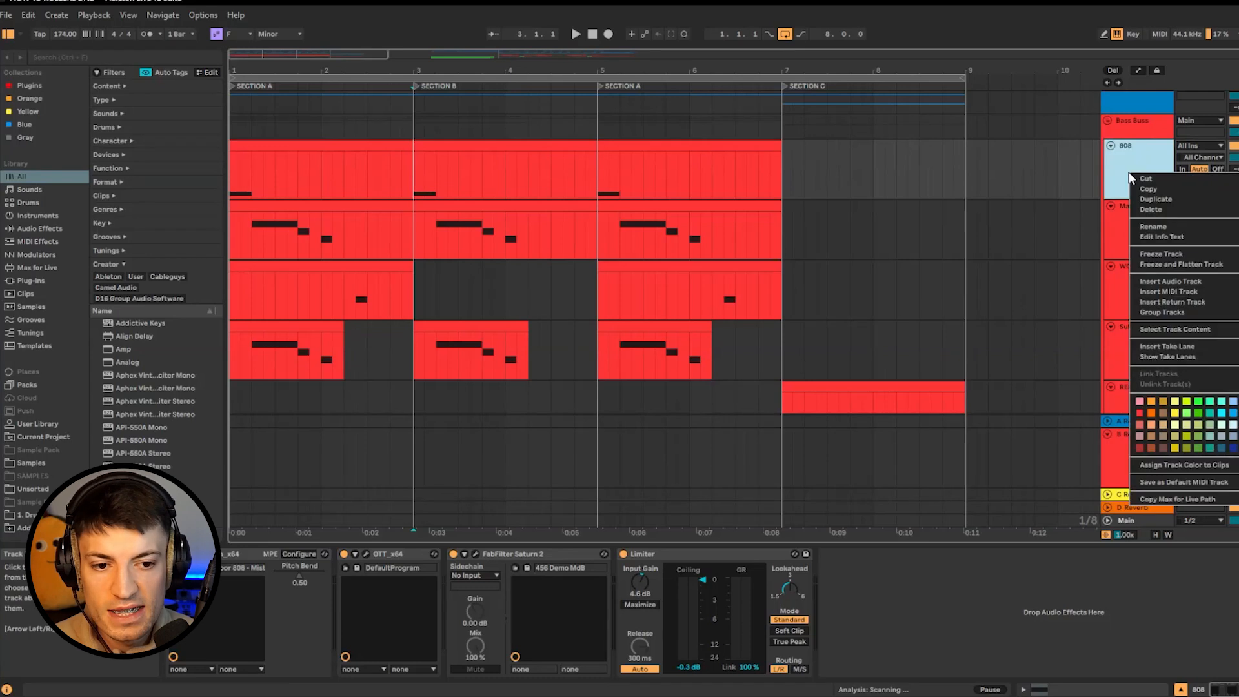
click(1161, 201)
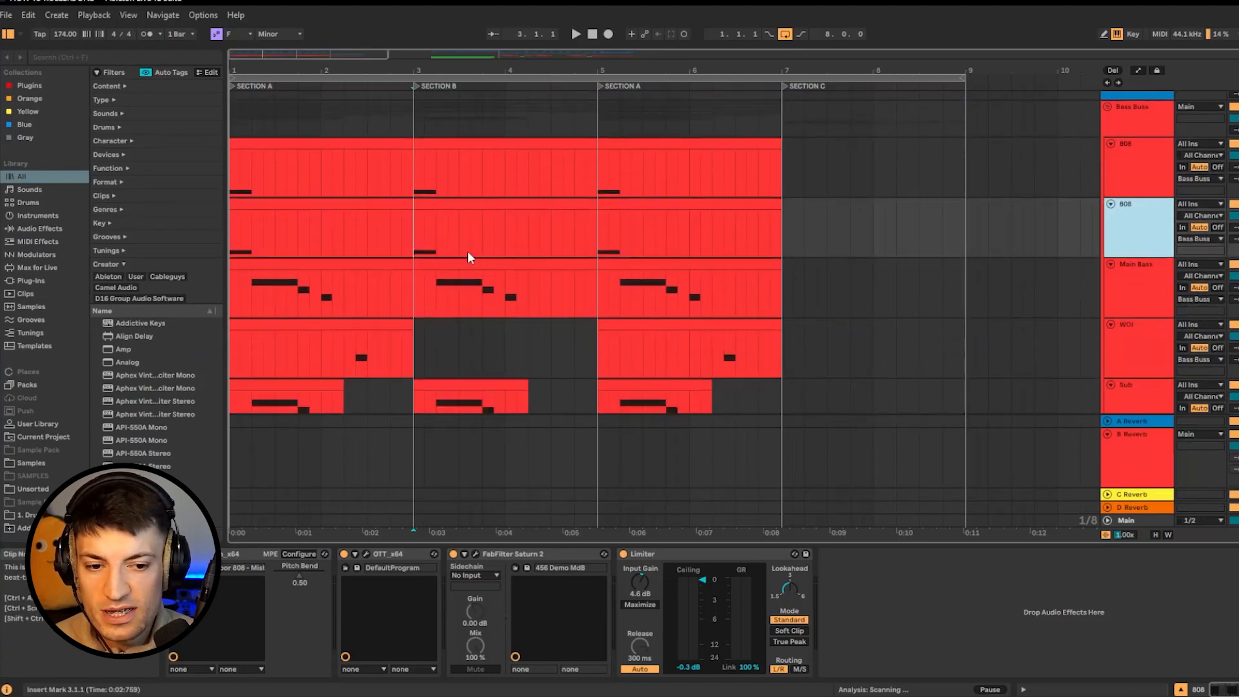
Clear the duplicated 808 track's clips, keeping only the last half bar of Section B.
drag(502, 218, 230, 218)
key(Delete)
drag(597, 216, 813, 228)
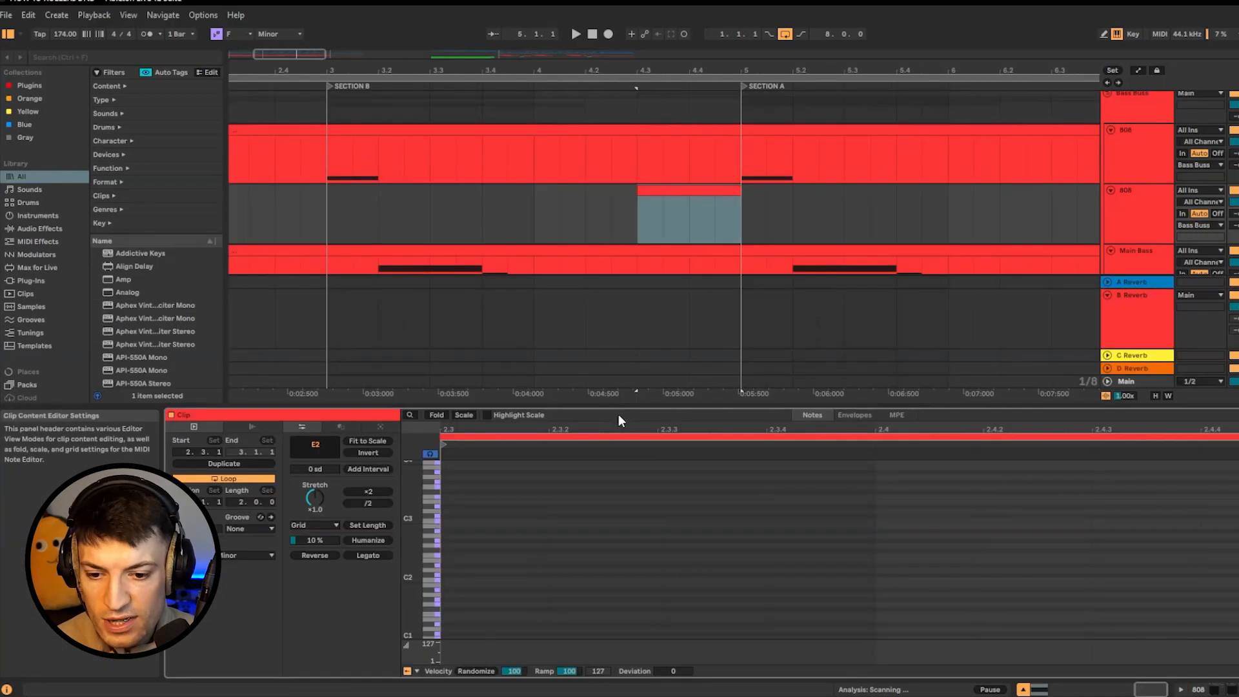
Lengthen the C2 note at 2.4 in the duplicated 808's clip toward the end of Section B.
drag(621, 408, 625, 347)
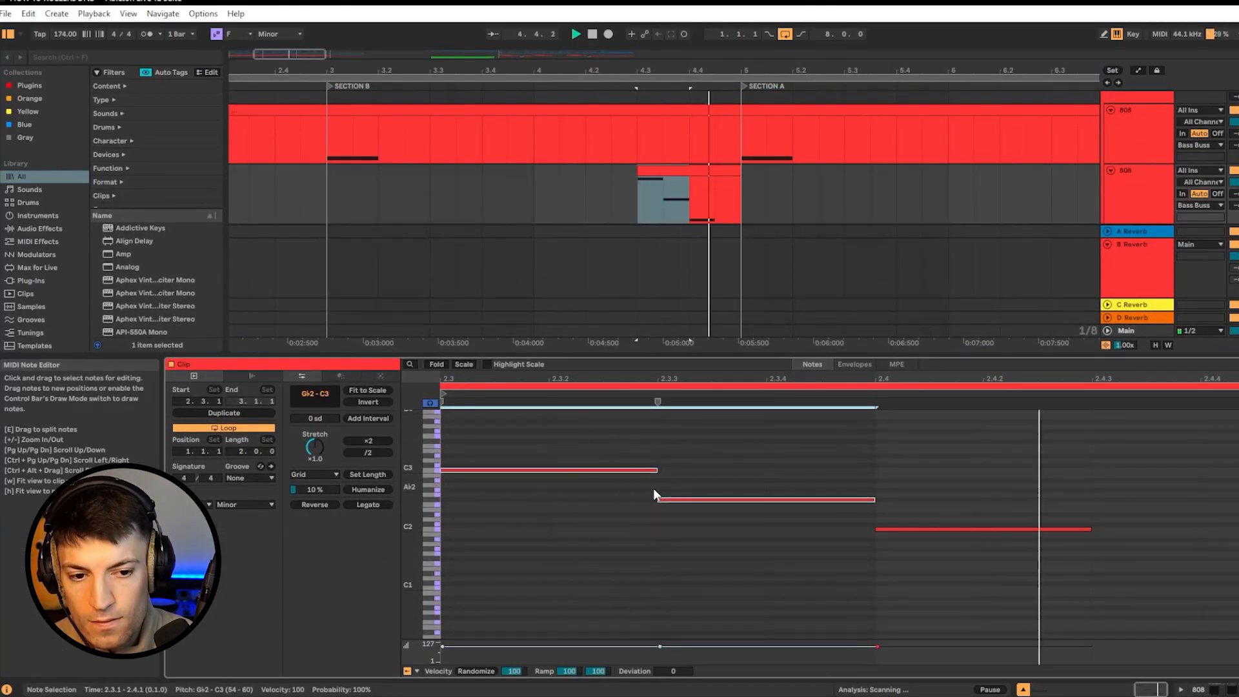
click(1022, 529)
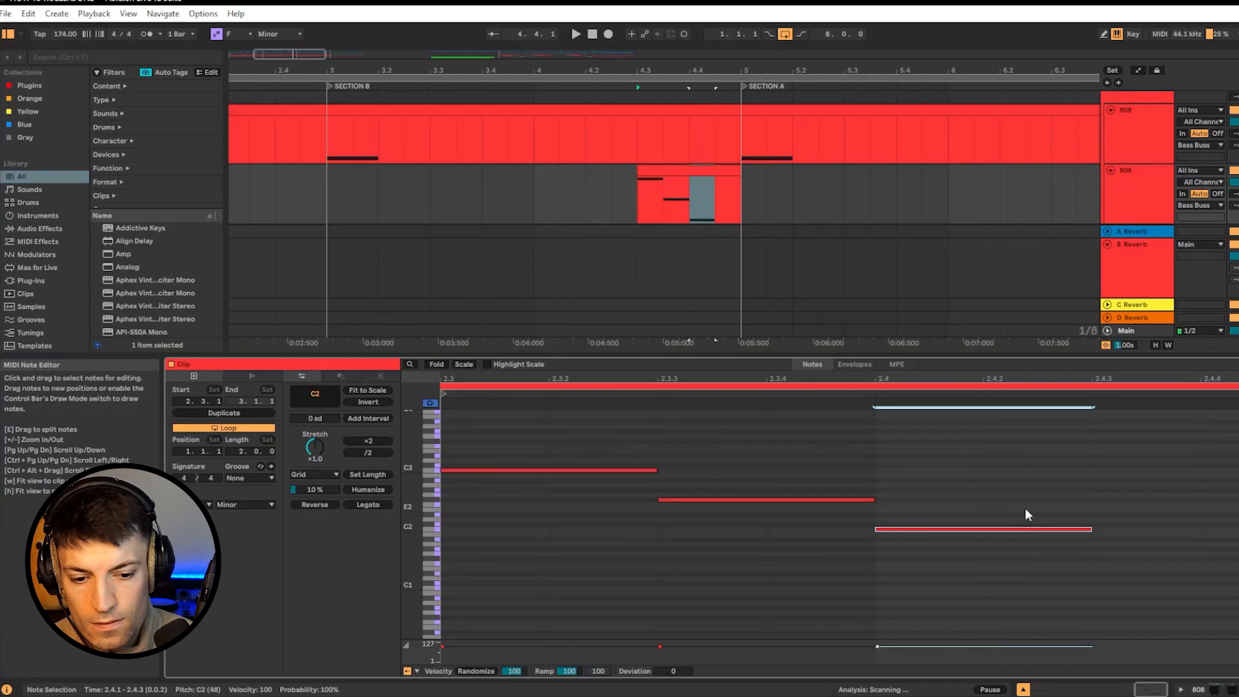
key(space)
drag(1090, 527, 1213, 529)
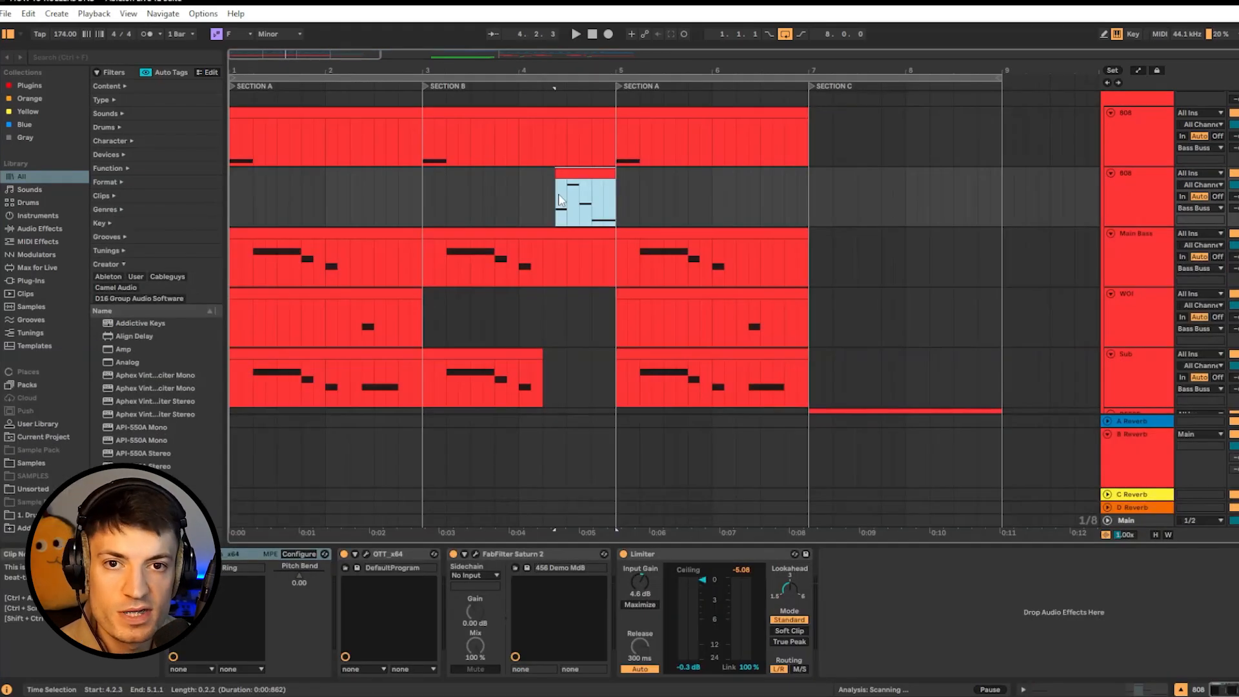
Review the second 808's fill at the end of Section B against the other bass clips and collapse the Bass Buss group.
scroll(559, 198, up, 2)
mouse_move(557, 257)
mouse_down()
mouse_move(543, 257)
mouse_move(567, 257)
mouse_up()
scroll(563, 258, down, 6)
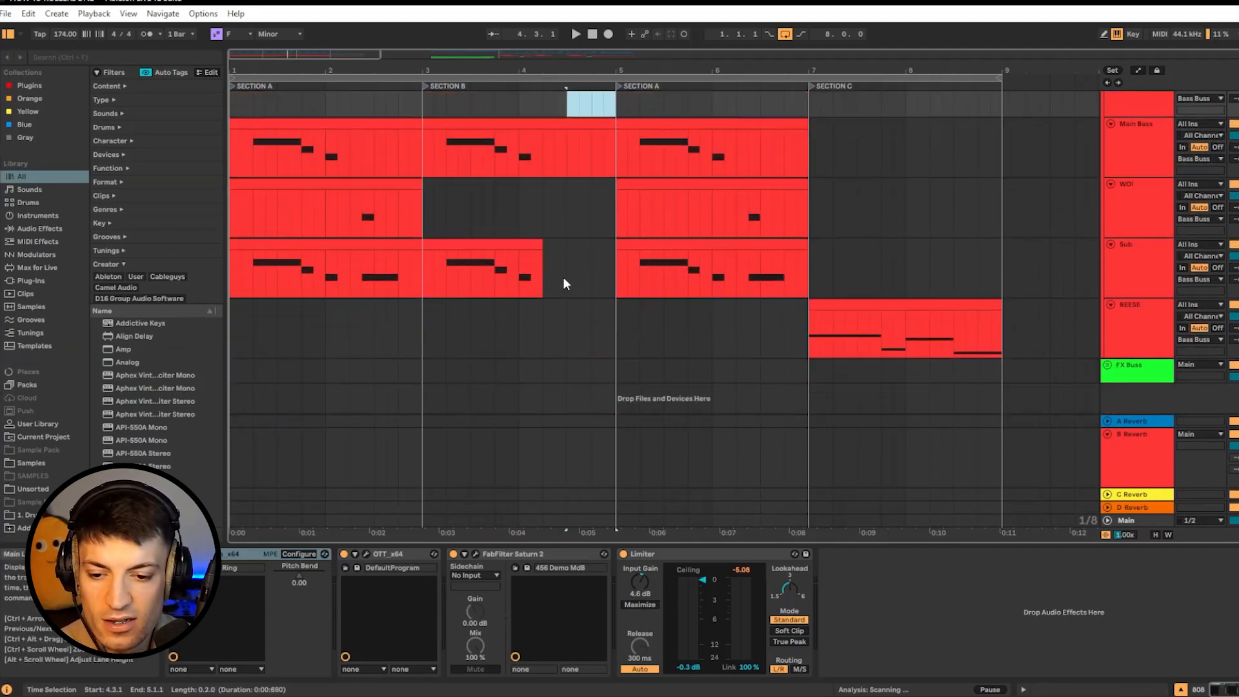
drag(567, 368, 611, 364)
scroll(569, 286, up, 8)
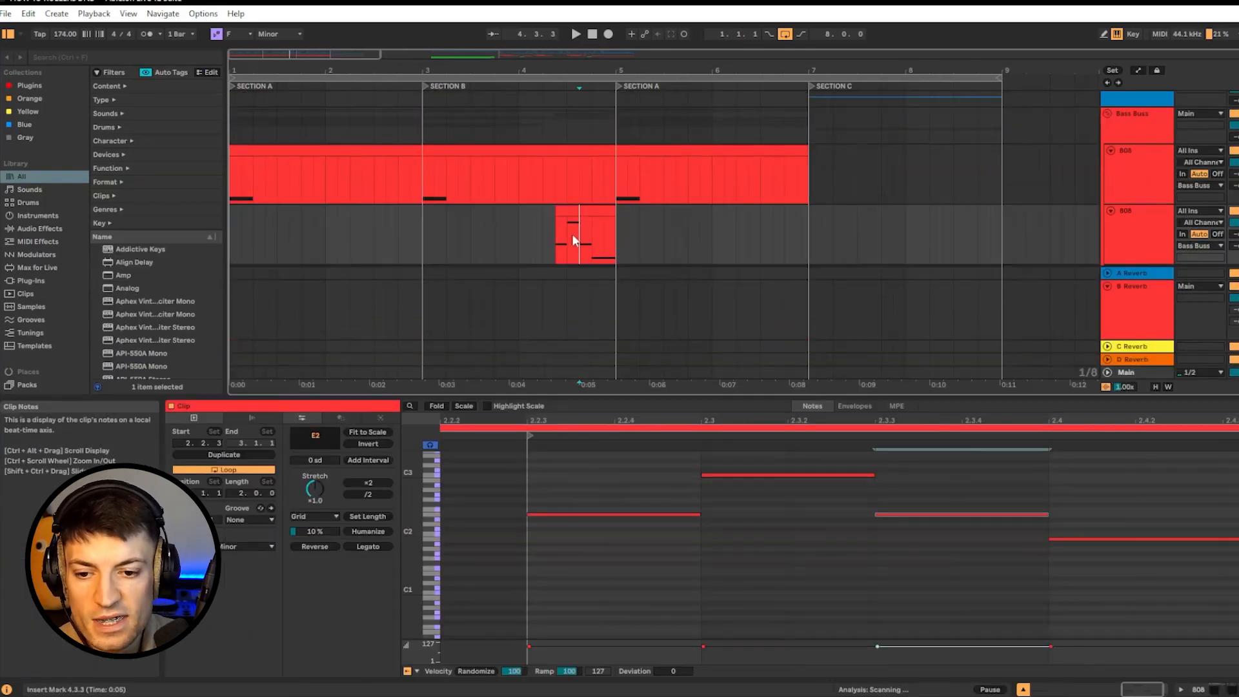
click(559, 232)
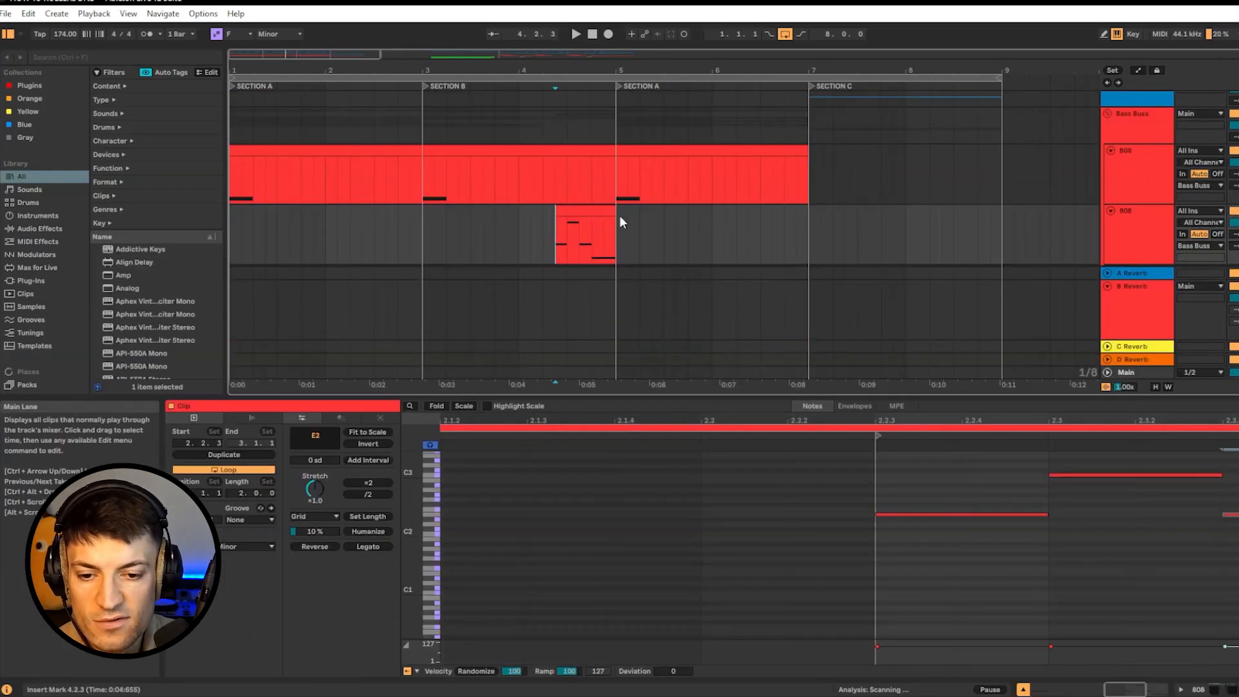
click(593, 36)
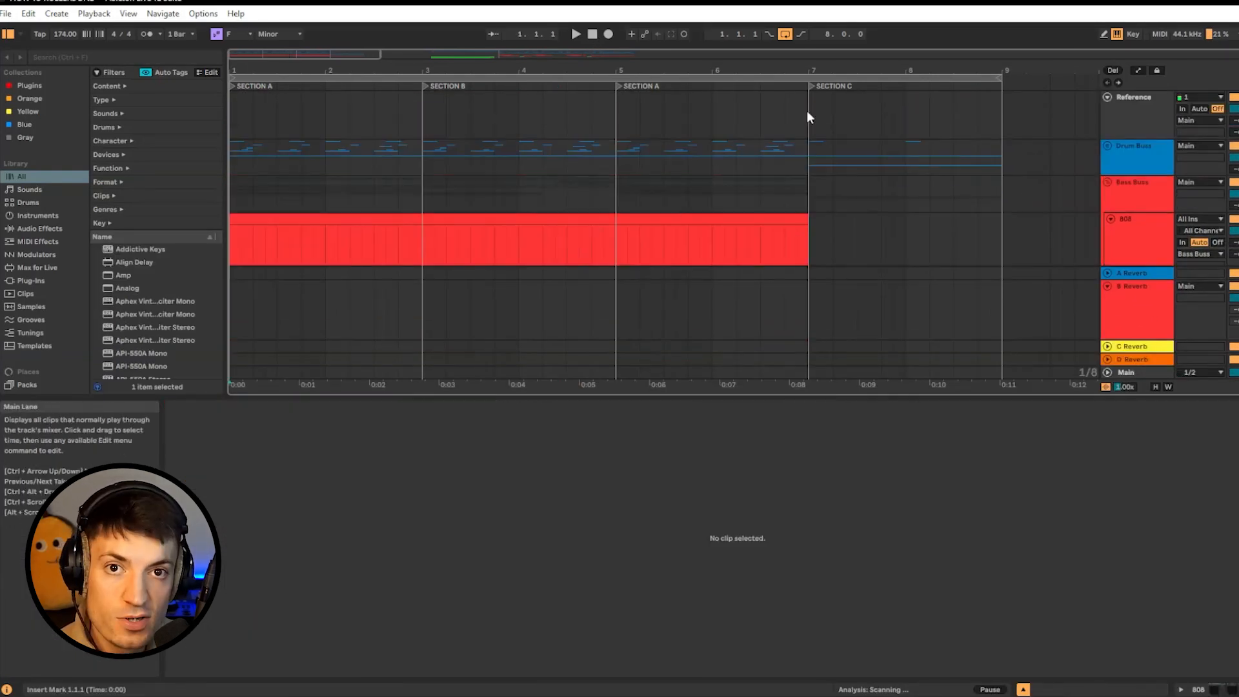
click(1107, 182)
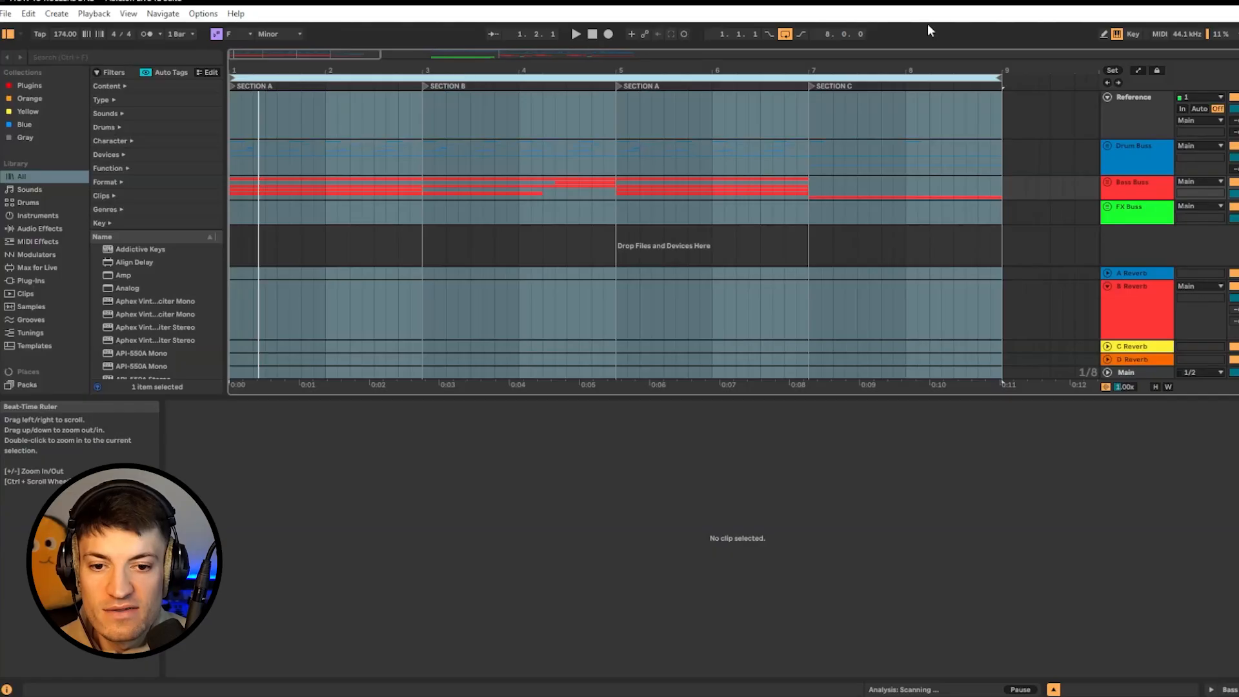
drag(818, 213, 993, 191)
click(591, 212)
click(336, 215)
drag(336, 215, 347, 216)
click(324, 218)
click(262, 208)
click(349, 209)
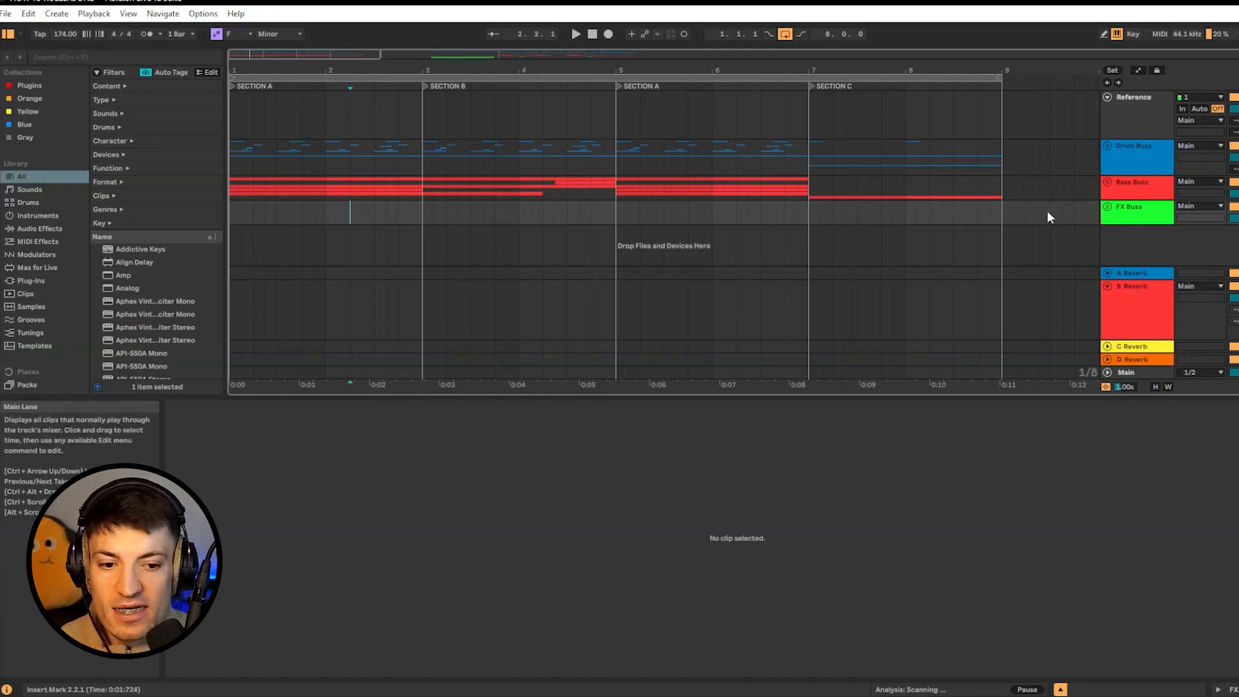
Expand the FX Buss group, examine its tracks across Sections A and C, and collapse the group again.
click(1107, 206)
scroll(510, 238, down, 2)
drag(301, 222, 351, 224)
scroll(710, 235, down, 1)
drag(823, 198, 1005, 204)
scroll(1004, 204, down, 1)
drag(808, 229, 1002, 235)
scroll(1120, 206, up, 4)
click(1107, 206)
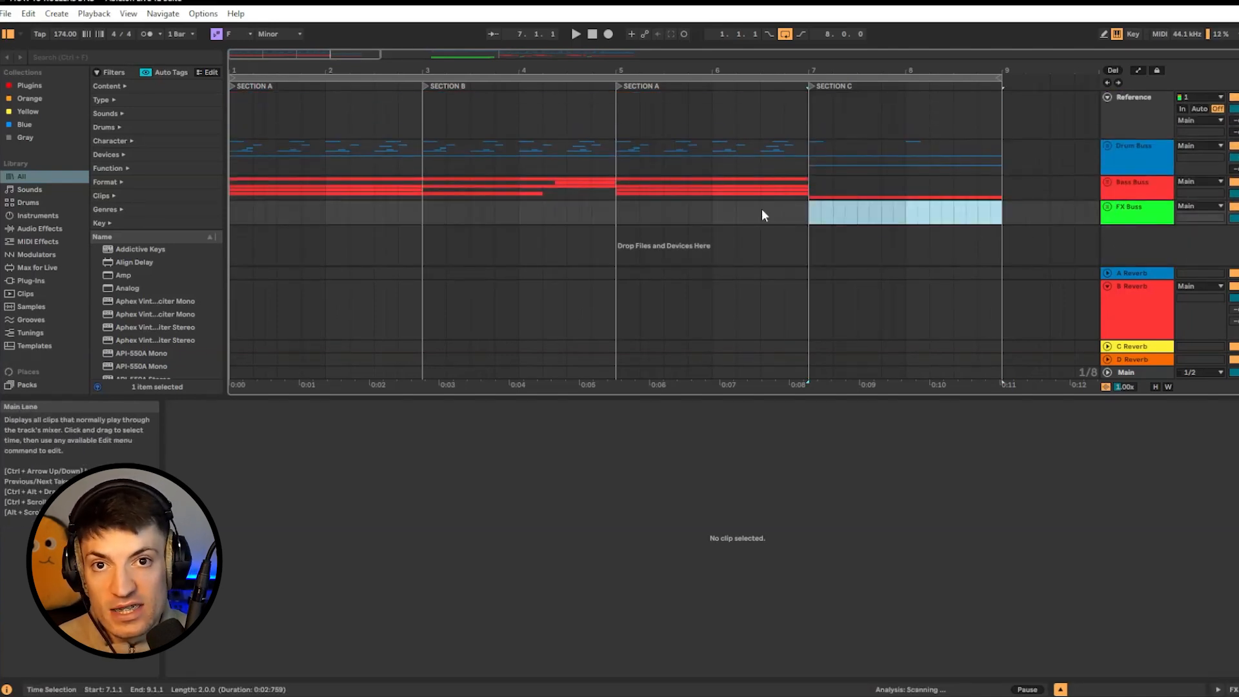
drag(810, 147, 1002, 225)
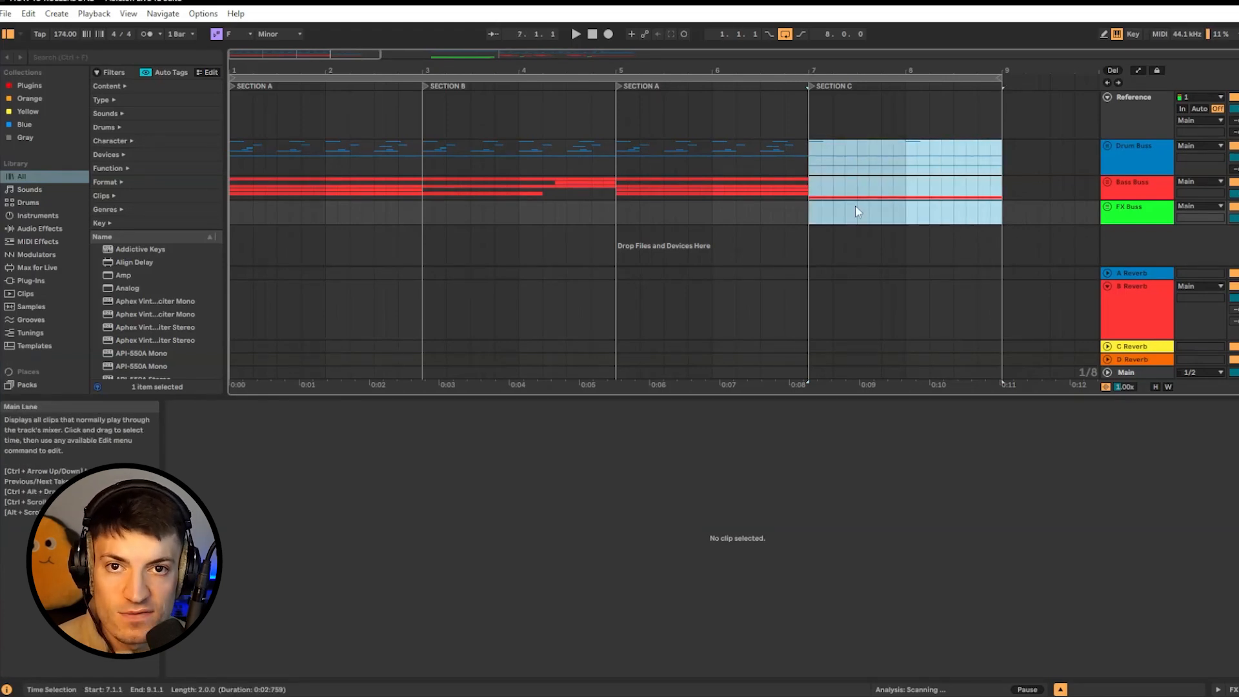
drag(297, 166, 706, 174)
click(773, 184)
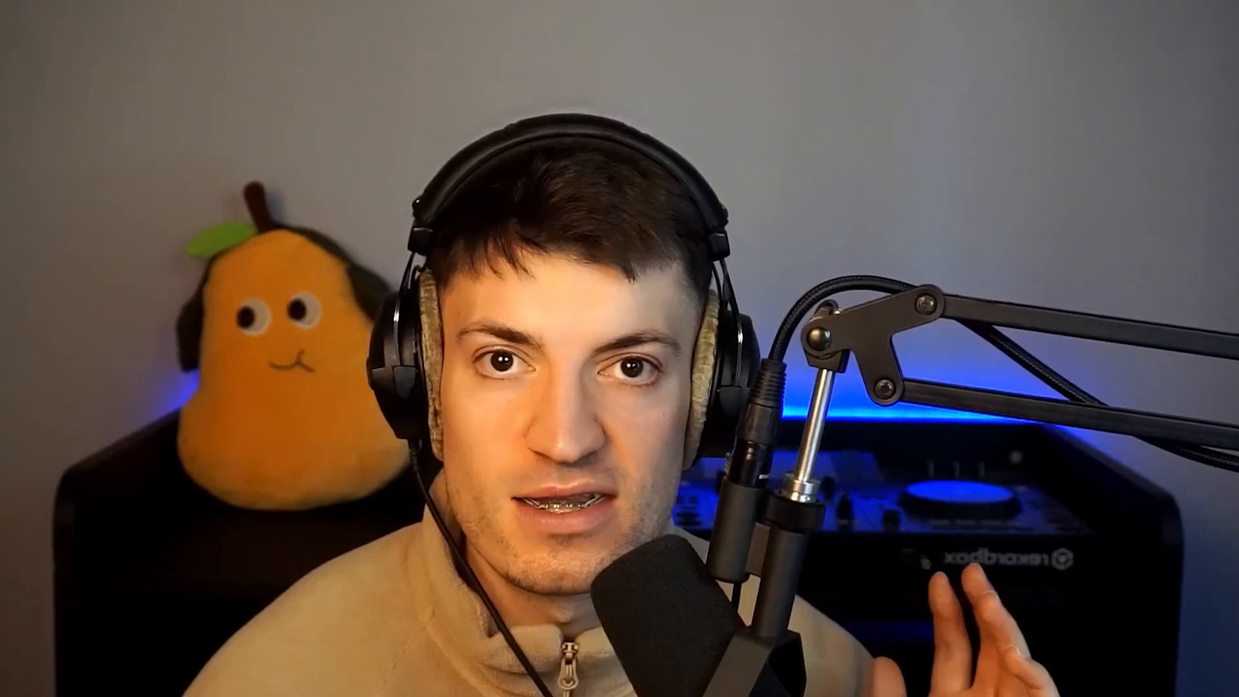